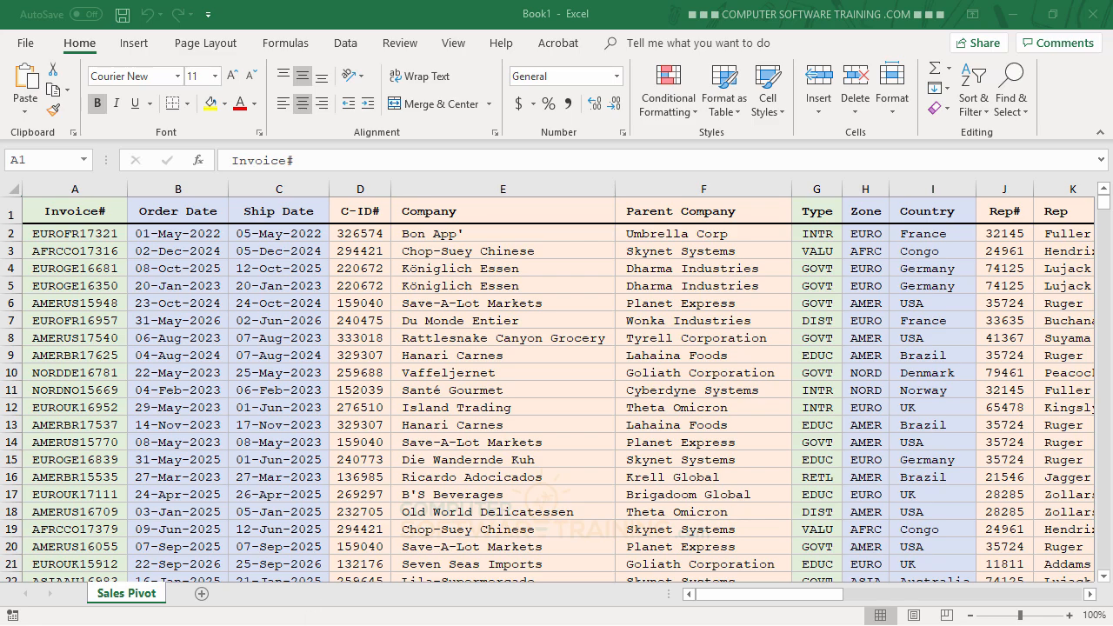
# Step: Create a PivotTable on a new worksheet from the Sales Pivot data range
pyautogui.click(1089, 595)
pyautogui.click(1089, 594)
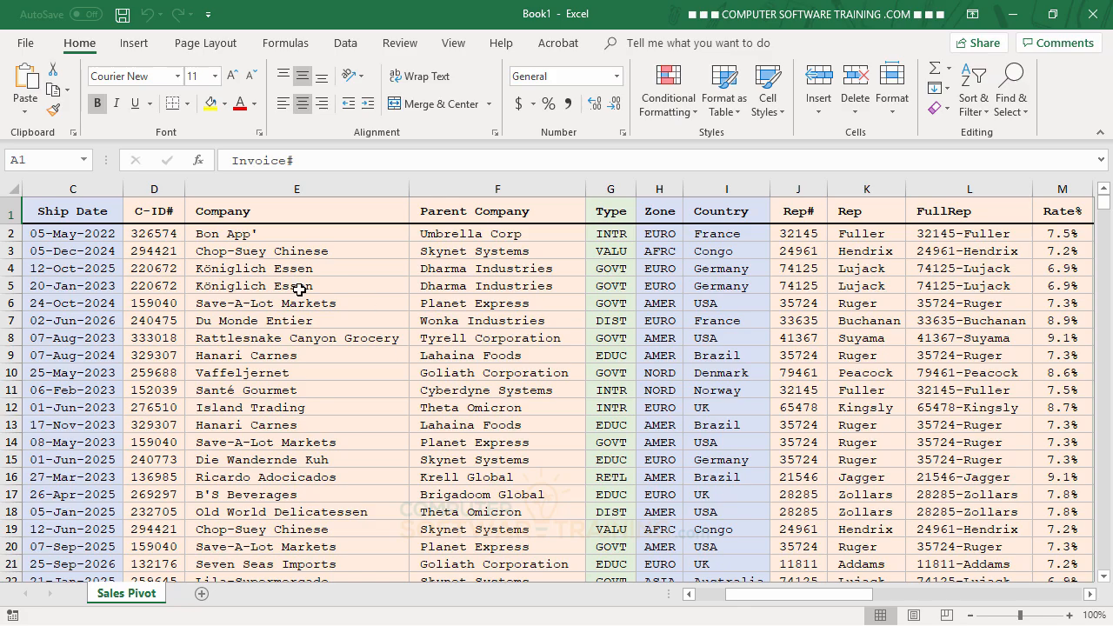
pyautogui.click(273, 283)
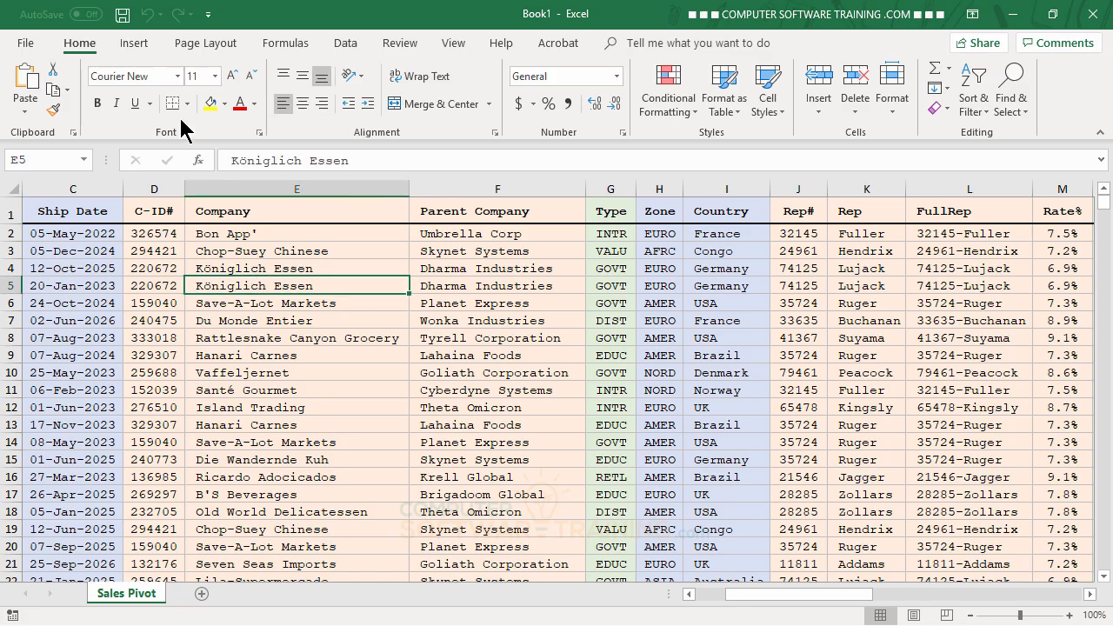
pyautogui.click(132, 43)
pyautogui.click(32, 91)
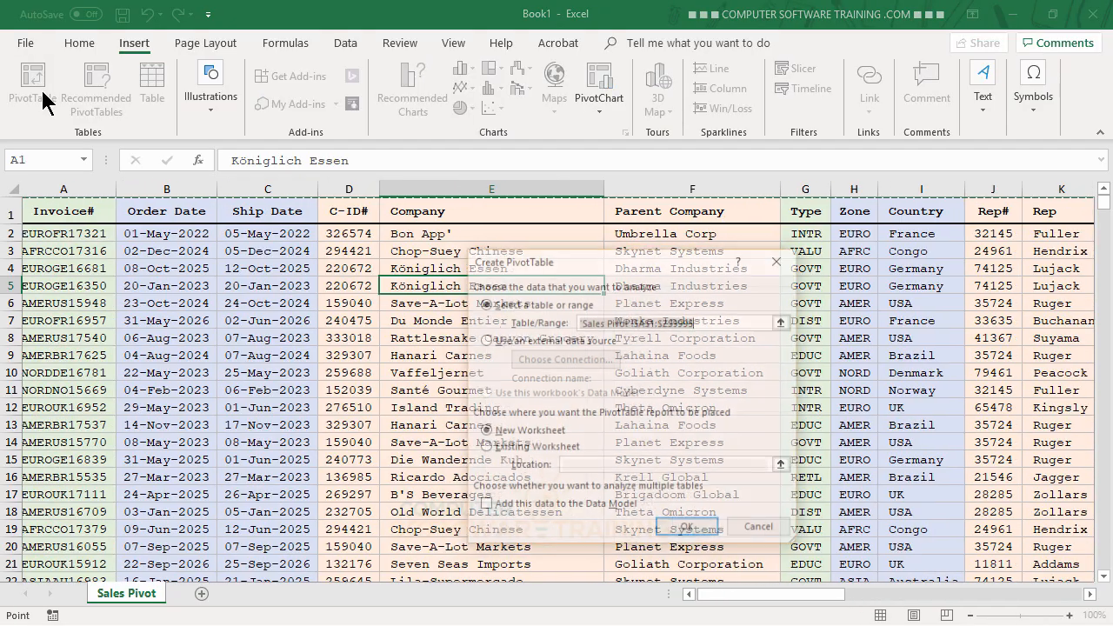
pyautogui.click(698, 523)
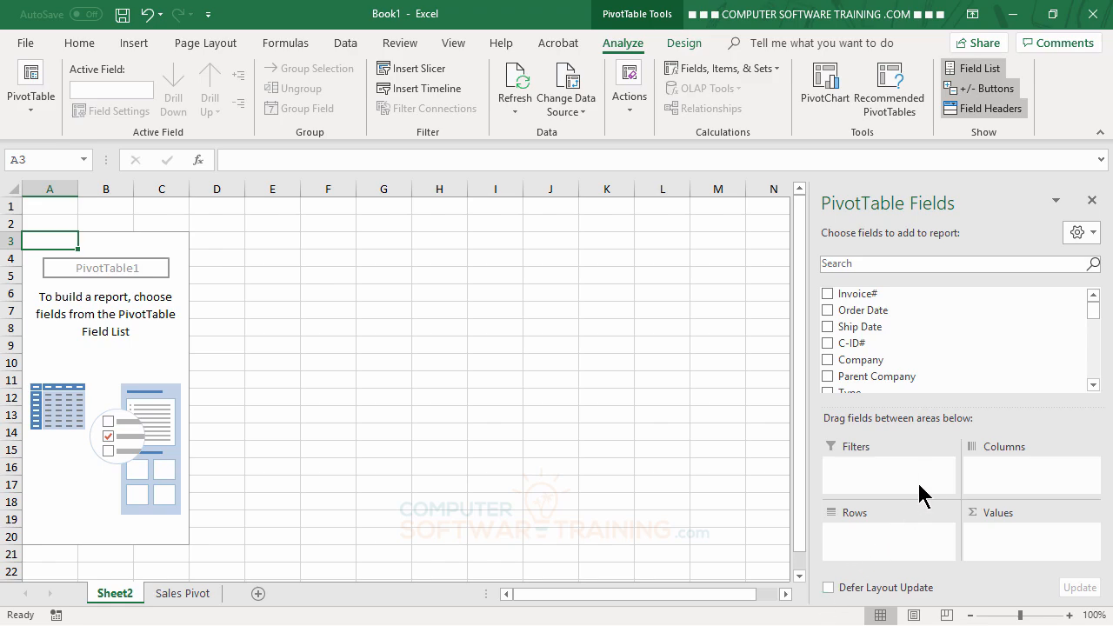
# Step: Add the FullRep field to the PivotTable's Rows area
pyautogui.click(1092, 385)
pyautogui.click(1092, 385)
pyautogui.click(1093, 385)
pyautogui.click(1092, 385)
pyautogui.click(1093, 385)
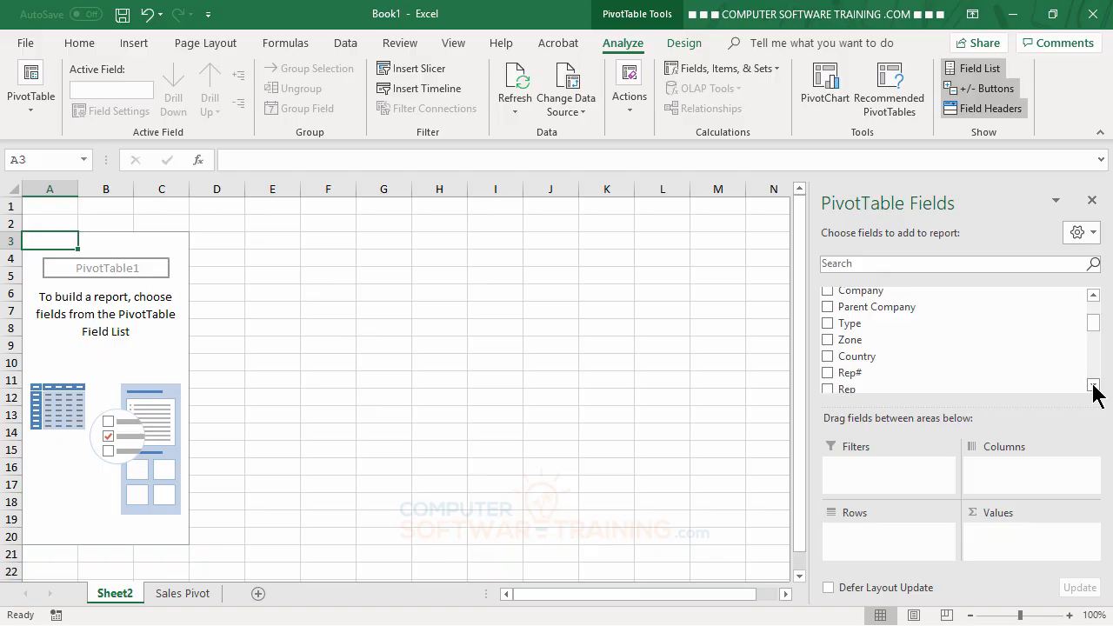
pyautogui.click(1093, 385)
pyautogui.click(1093, 385)
pyautogui.click(1092, 385)
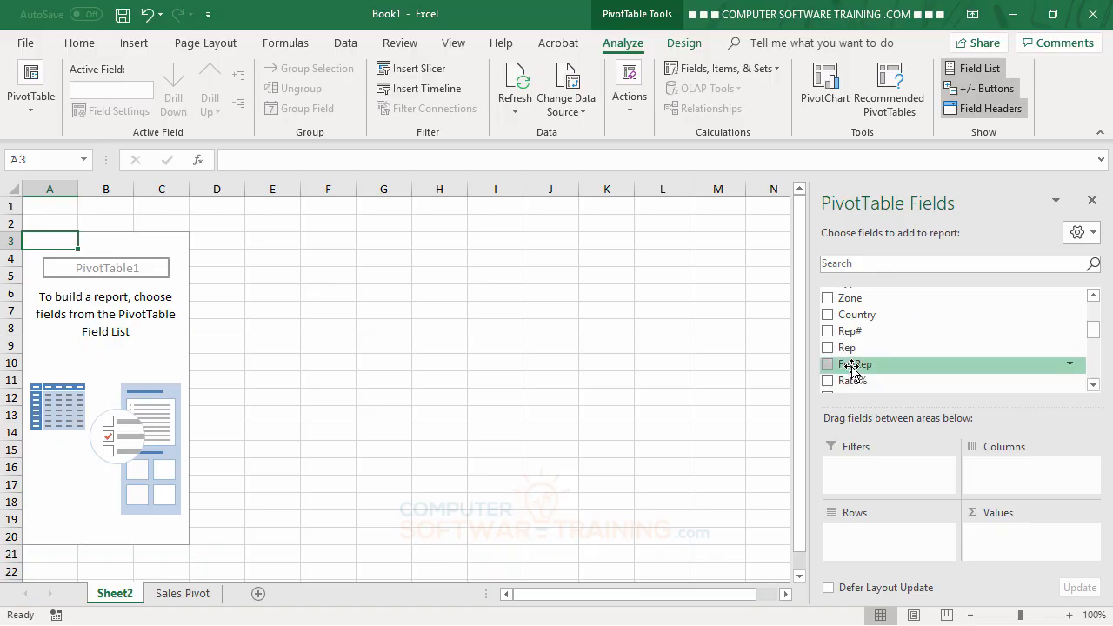
pyautogui.moveTo(852, 367); pyautogui.dragTo(867, 532)
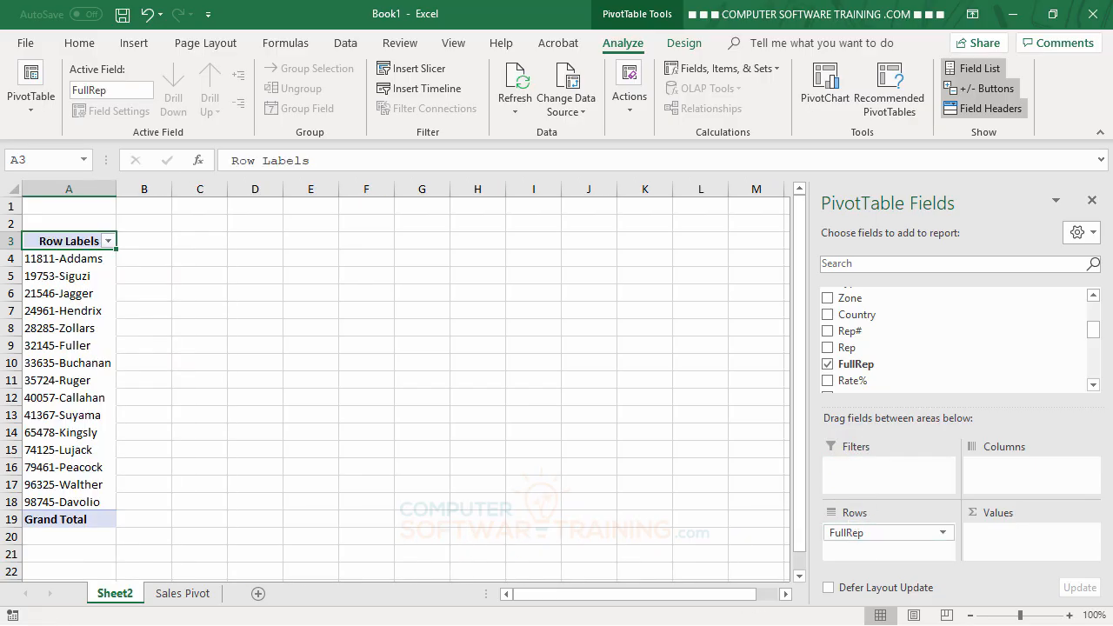
# Step: Add the T-Sale and RepCom fields to the PivotTable's Values area
pyautogui.click(1093, 385)
pyautogui.moveTo(1092, 385); pyautogui.dragTo(1092, 385)
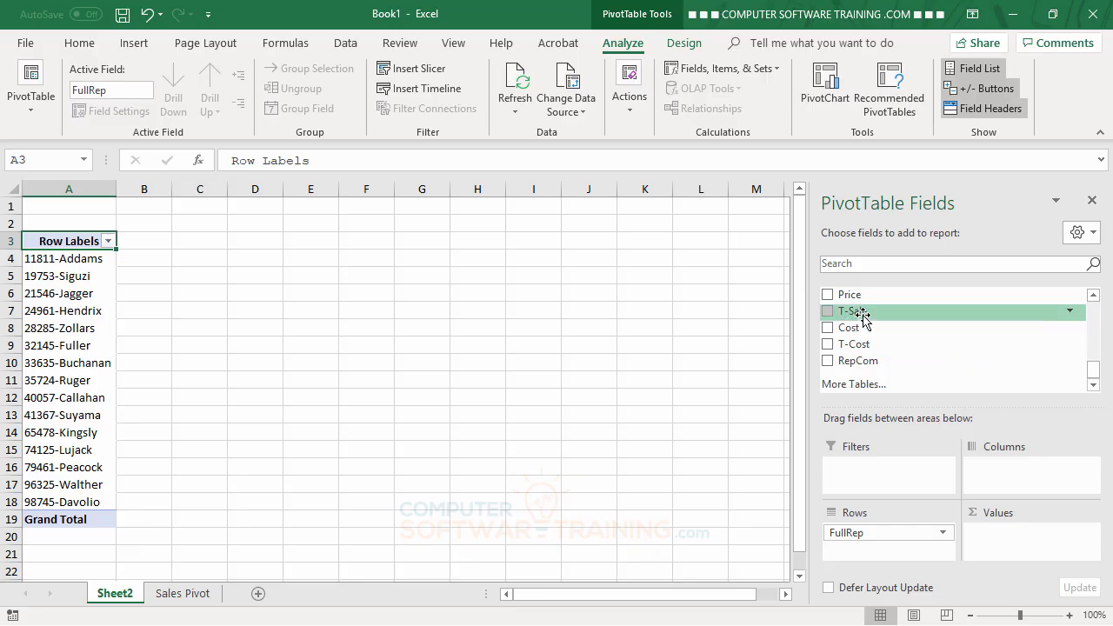
pyautogui.moveTo(860, 319); pyautogui.dragTo(1002, 544)
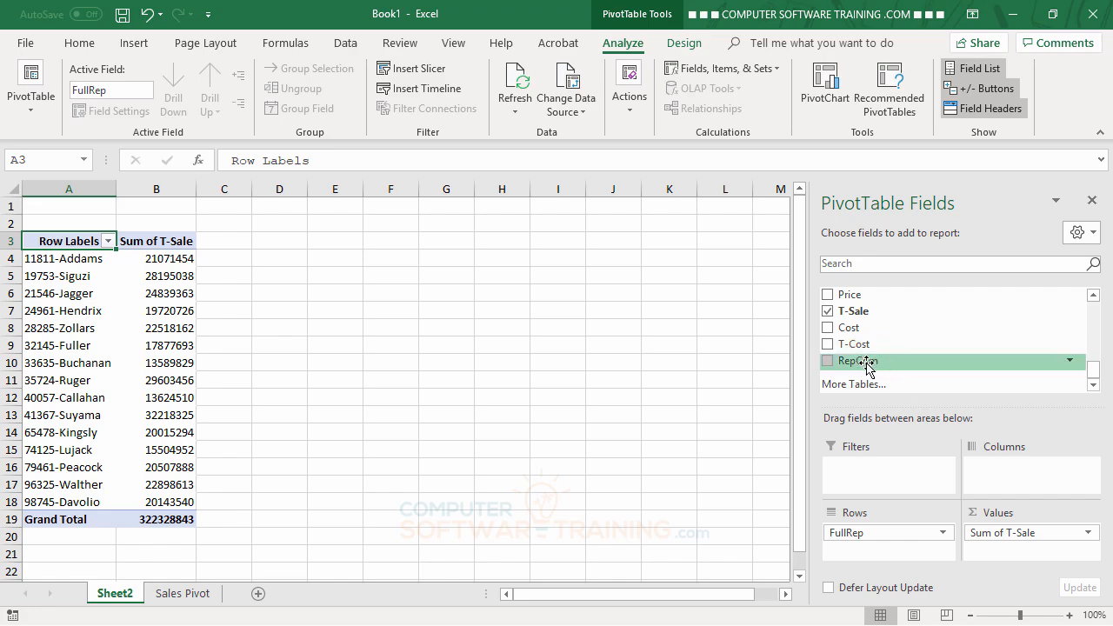
pyautogui.moveTo(878, 374); pyautogui.dragTo(1017, 559)
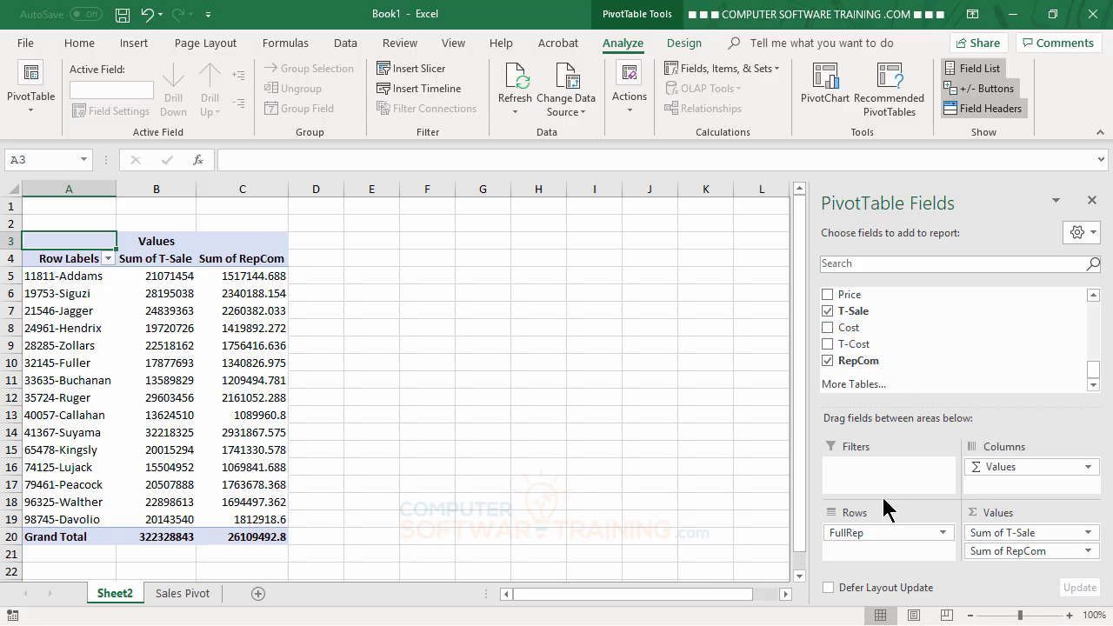
# Step: Insert a calculated field named PR with the formula ='T-Sale'-'T-Cost'
pyautogui.click(705, 77)
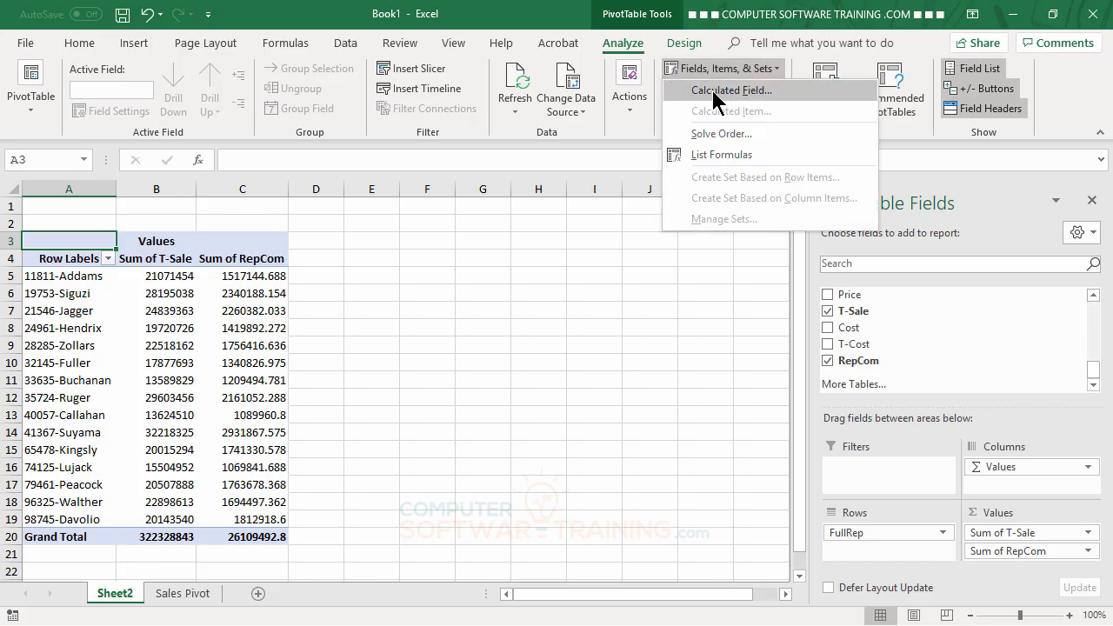
pyautogui.click(722, 90)
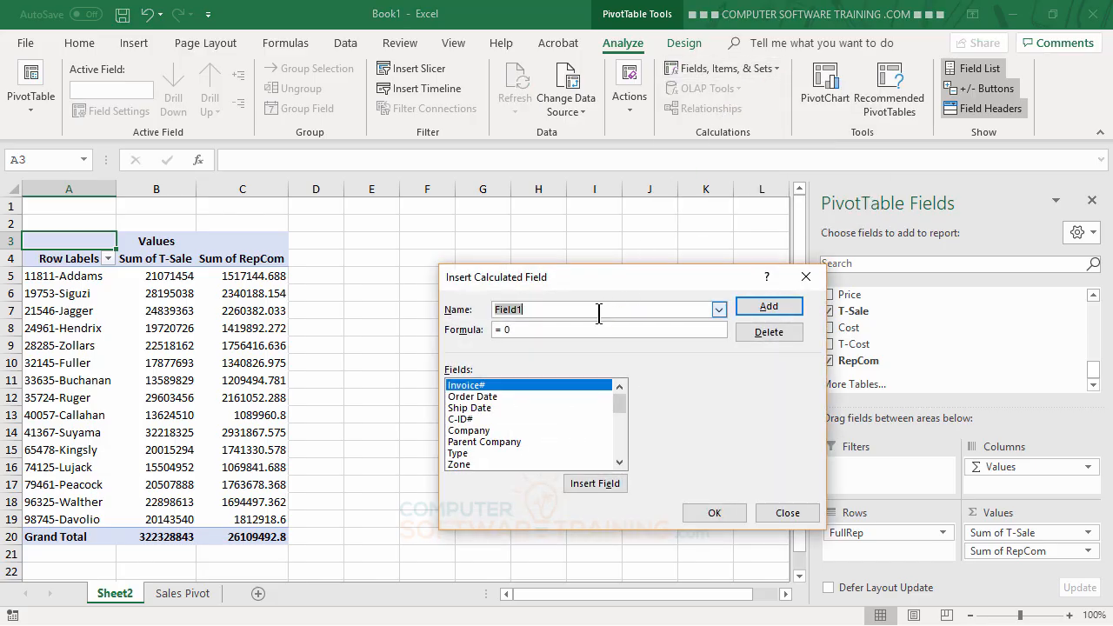
pyautogui.write('PR')
pyautogui.press('Tab')
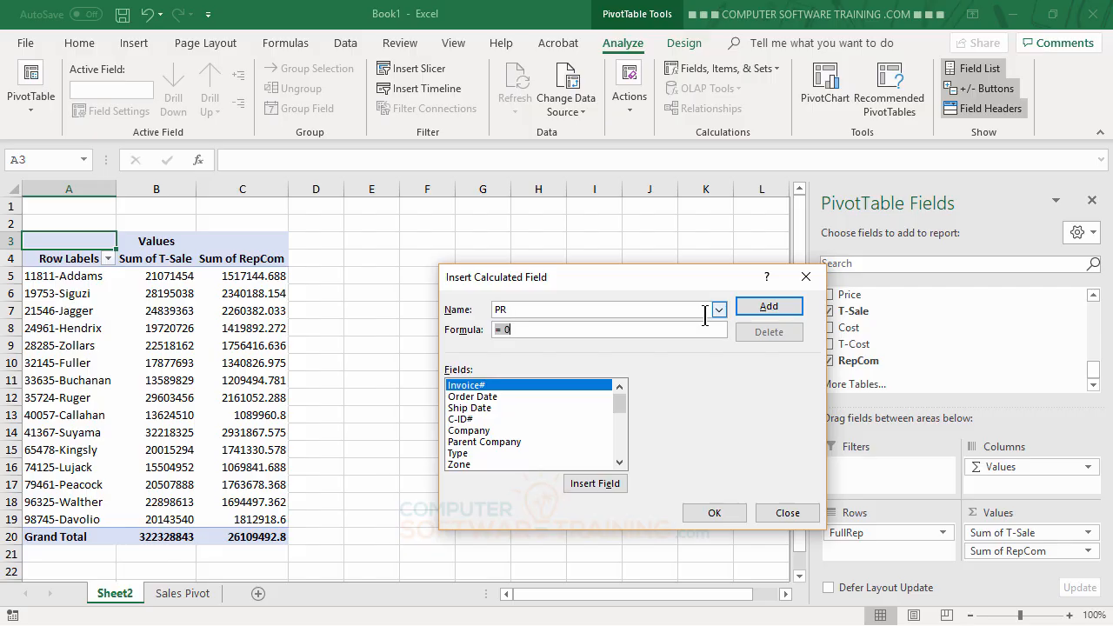
pyautogui.click(619, 462)
pyautogui.click(620, 465)
pyautogui.moveTo(625, 427); pyautogui.dragTo(620, 450)
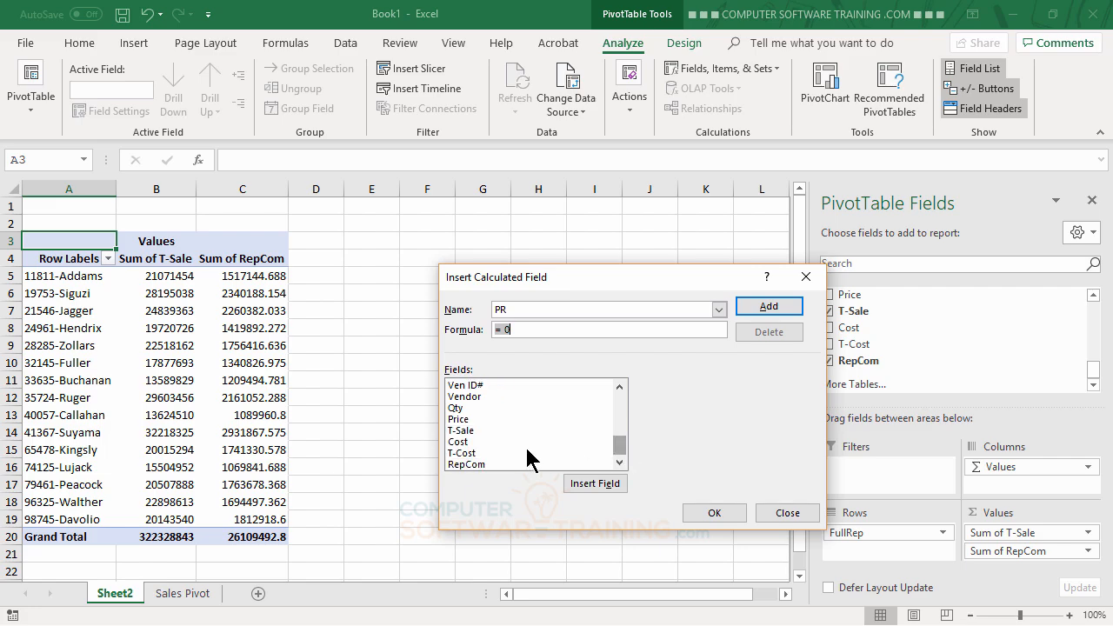
pyautogui.click(465, 431)
pyautogui.doubleClick(466, 432)
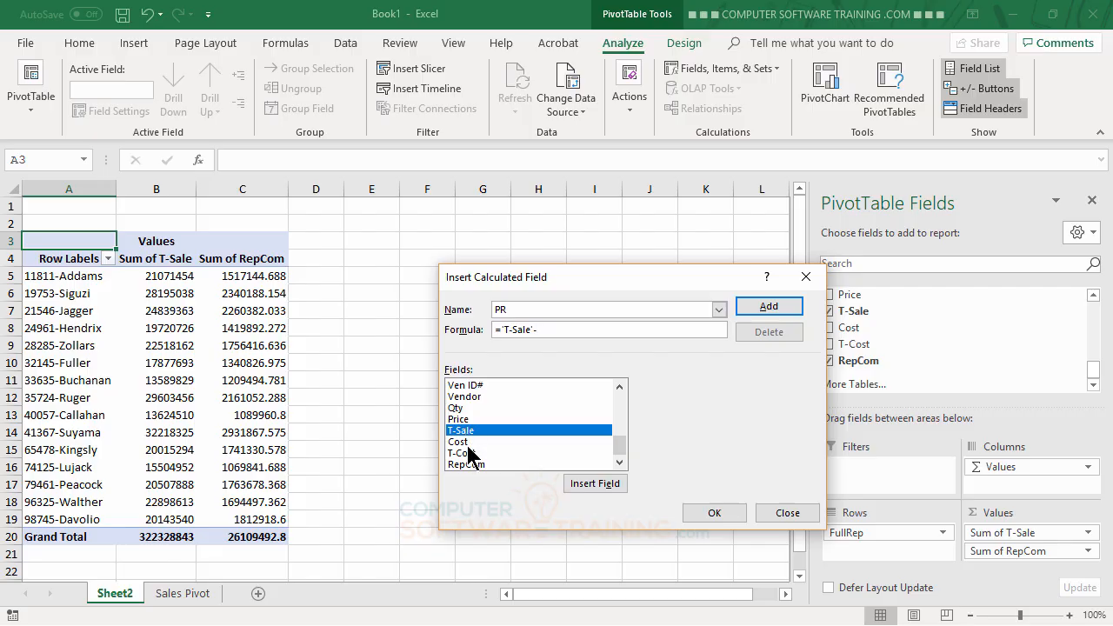
pyautogui.doubleClick(469, 453)
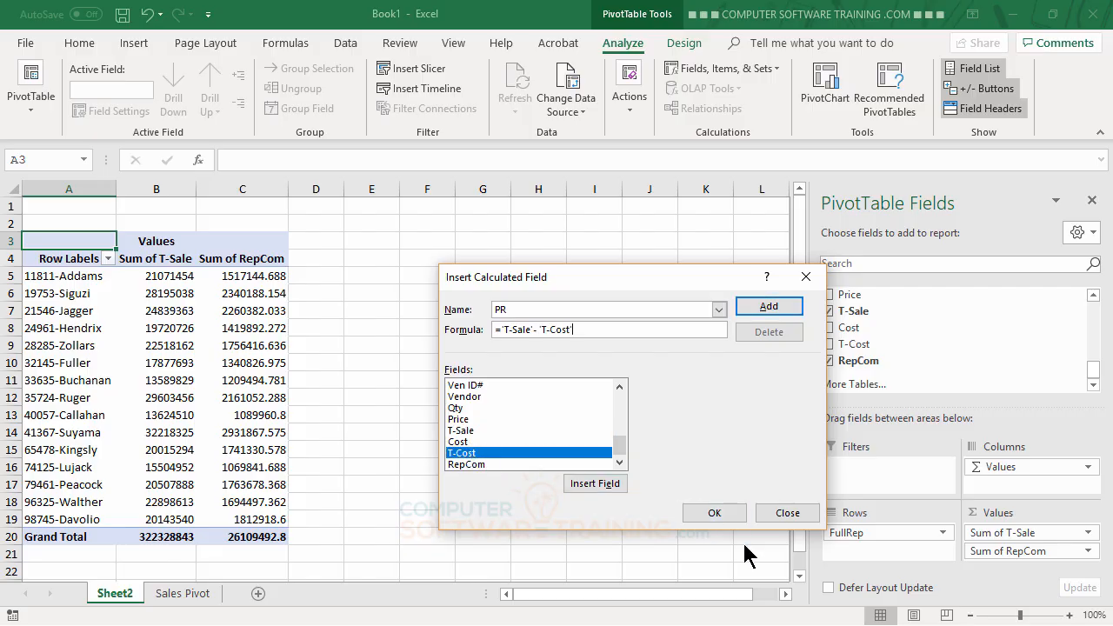
pyautogui.click(726, 516)
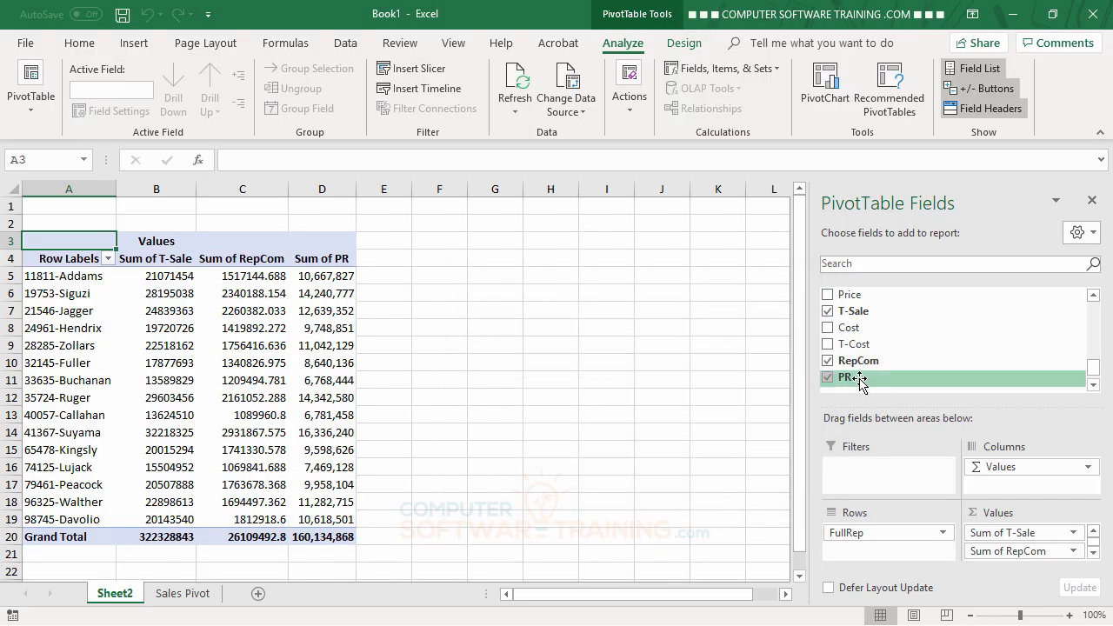
# Step: Add the PR field to the Values area a second time and remove the duplicate value field
pyautogui.moveTo(859, 383); pyautogui.dragTo(1004, 553)
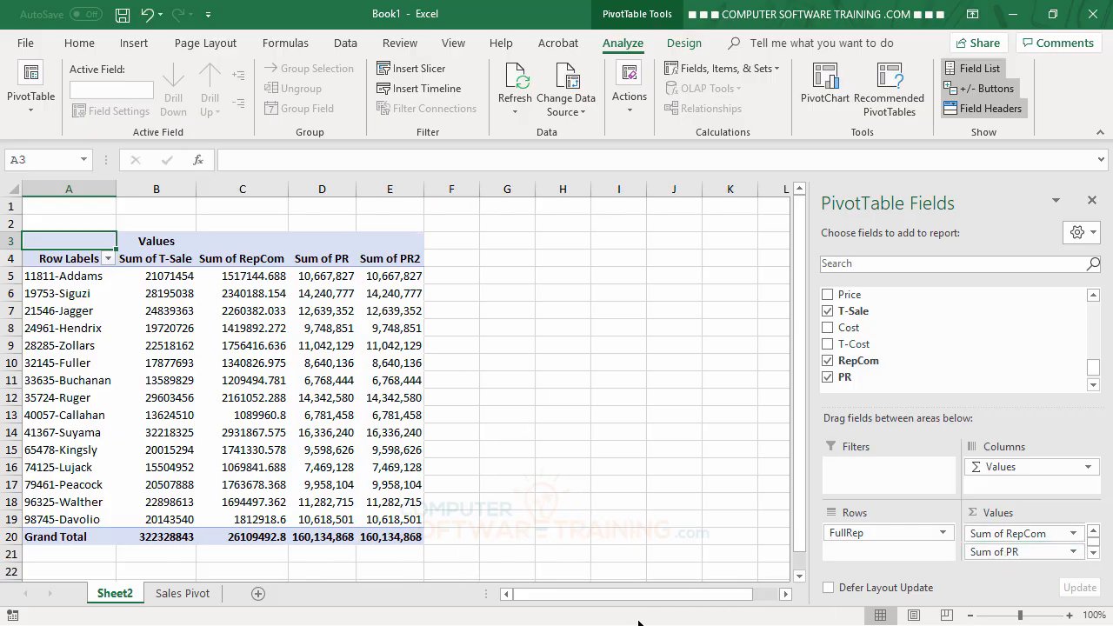
pyautogui.click(1095, 551)
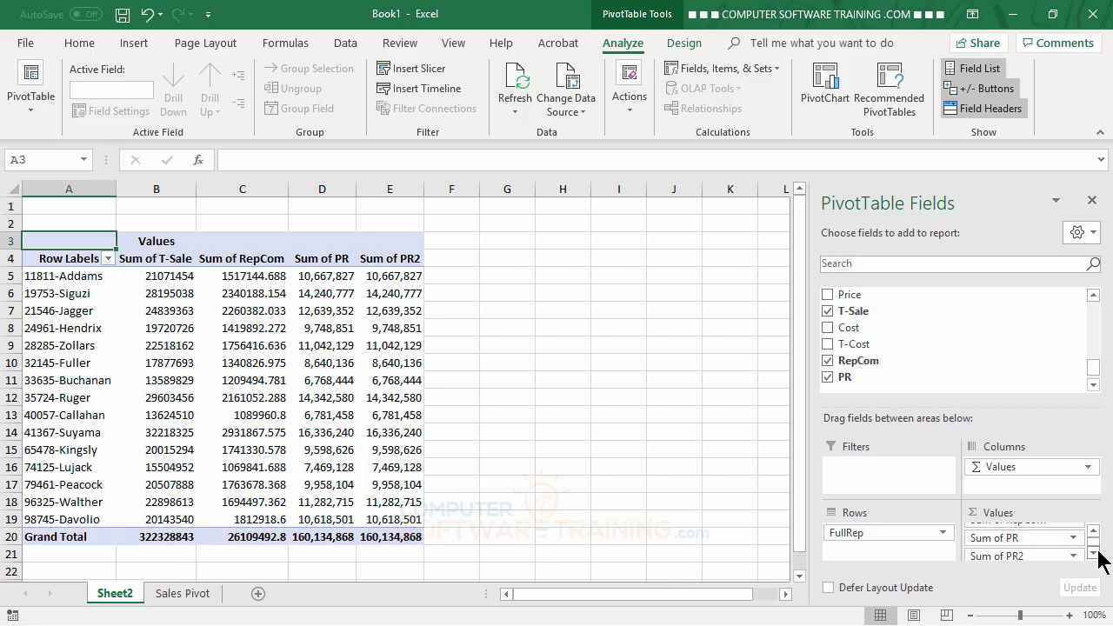
pyautogui.click(1093, 532)
pyautogui.click(1092, 532)
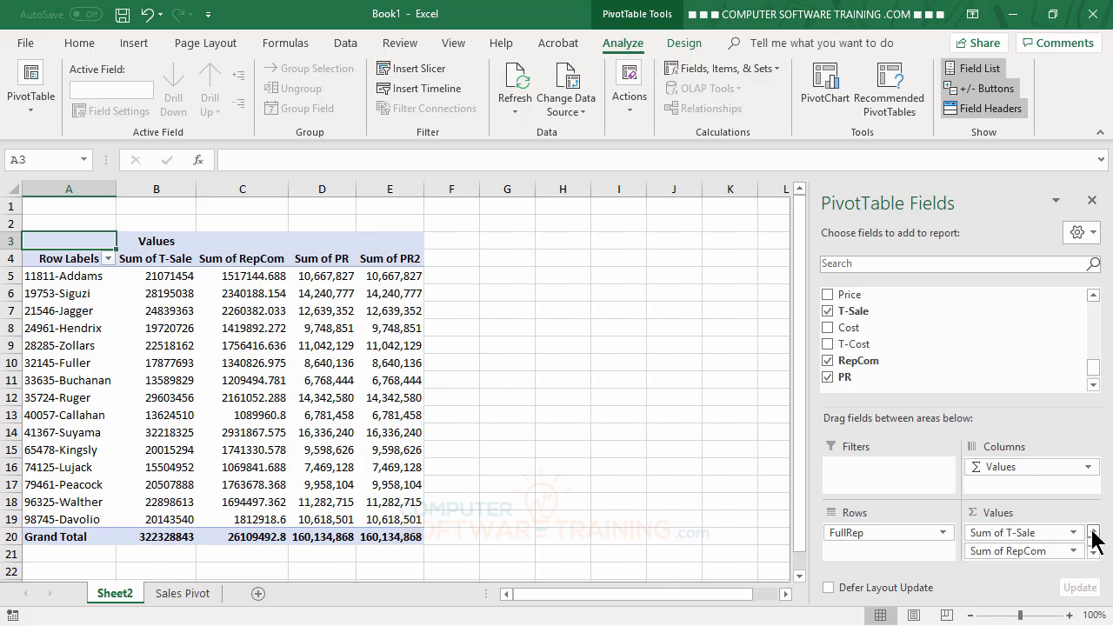
pyautogui.click(1092, 551)
pyautogui.click(1093, 551)
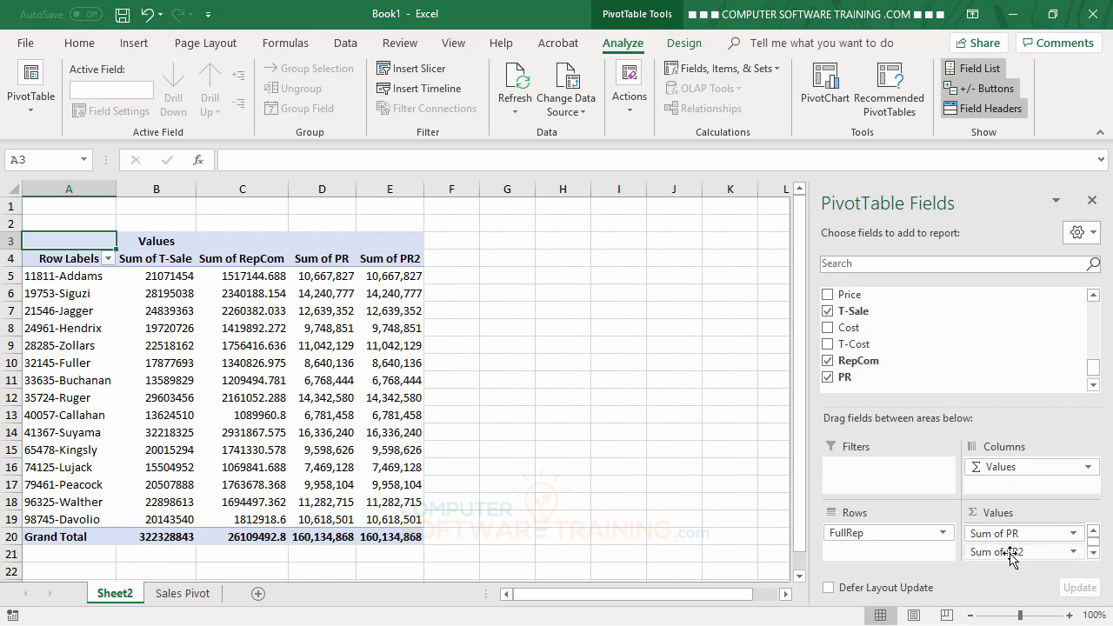
pyautogui.moveTo(1006, 551); pyautogui.dragTo(682, 511)
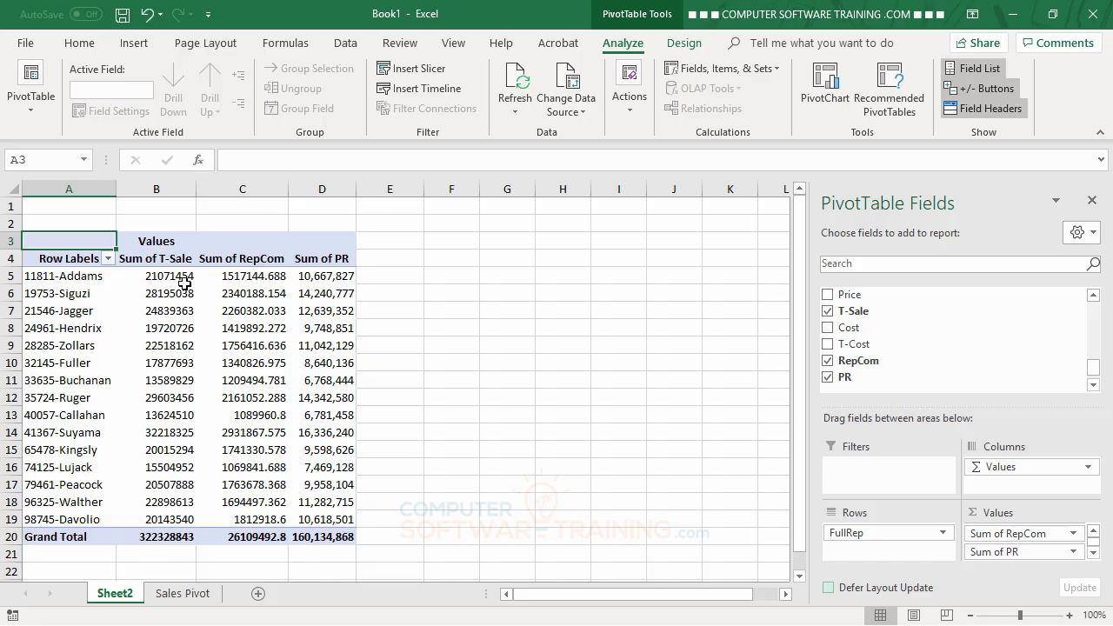
# Step: Rename the three value column headers in B4:D4 as Revenue, Bonus and Profit
pyautogui.click(158, 259)
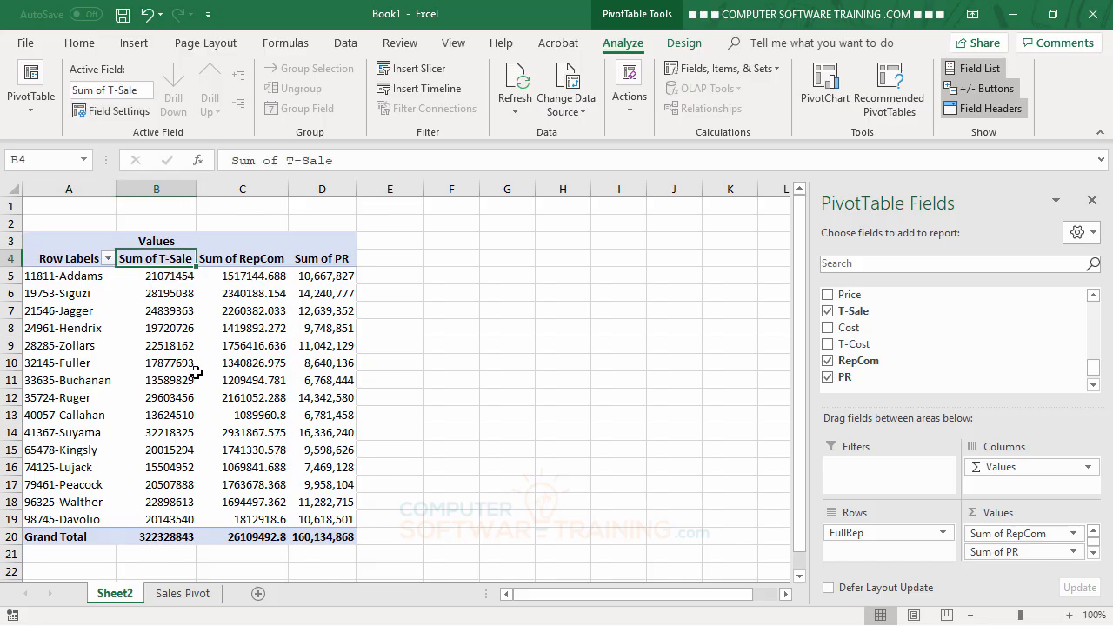
pyautogui.moveTo(195, 372)
pyautogui.write('Re')
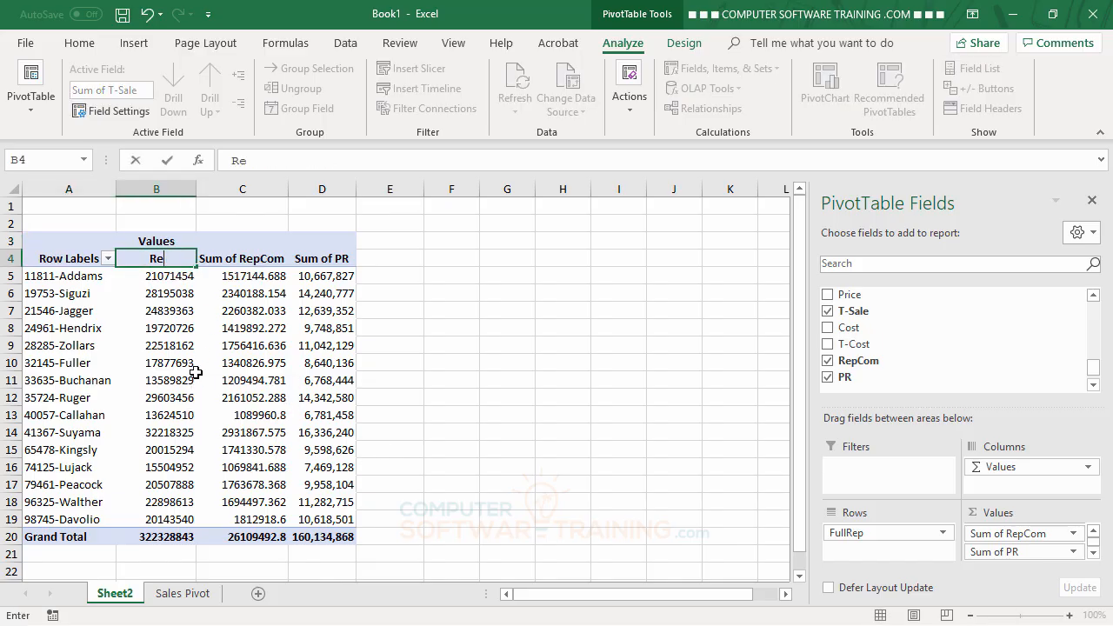
pyautogui.write('venue')
pyautogui.press('Tab')
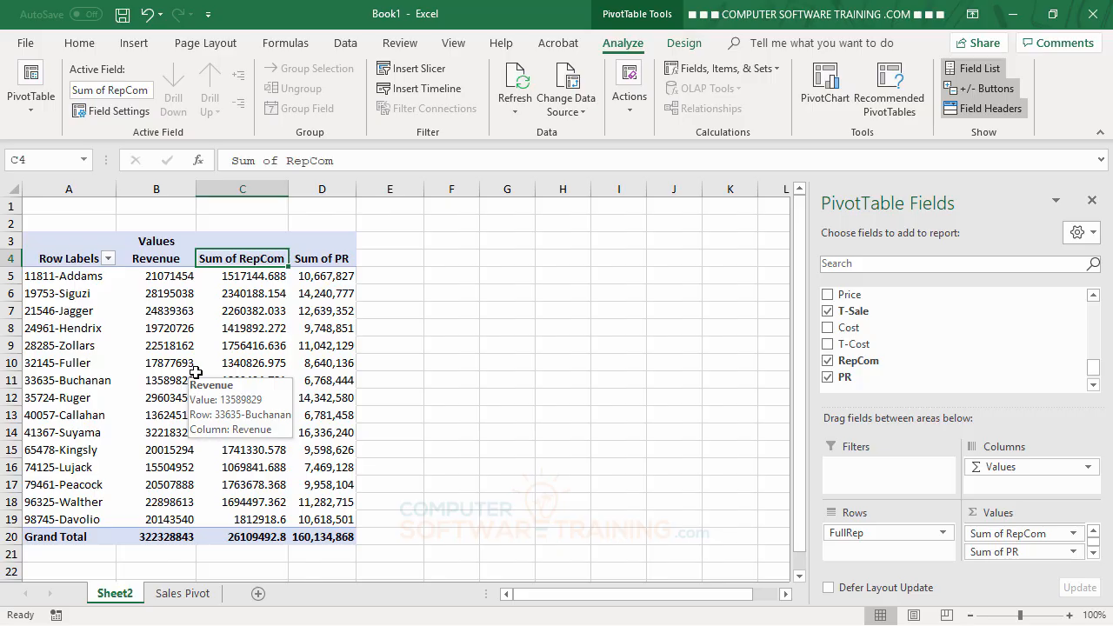
pyautogui.write('Bonus')
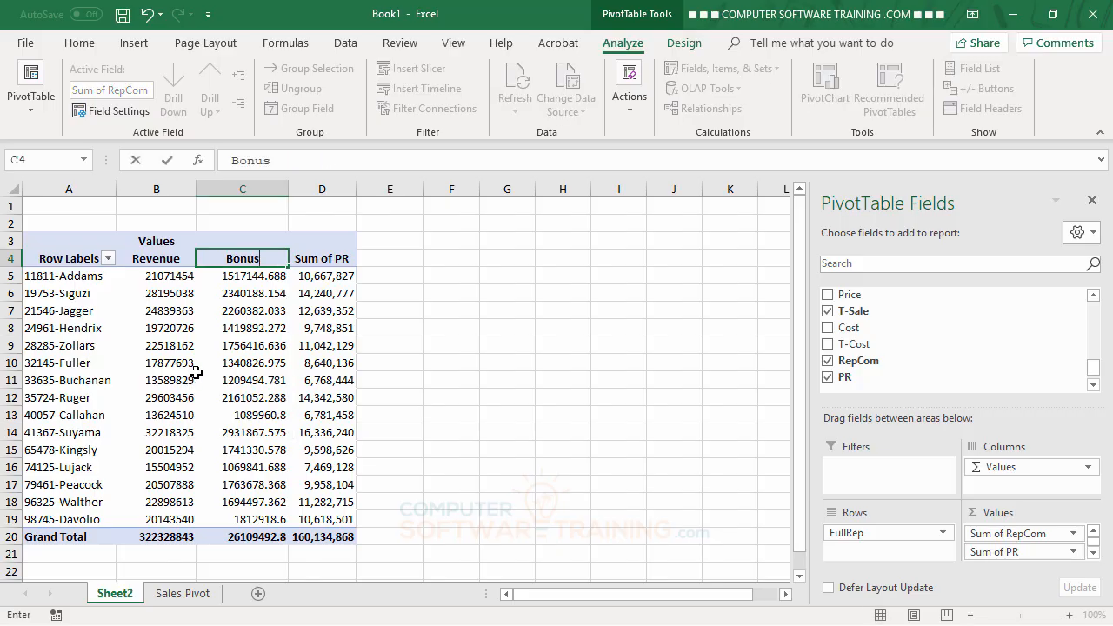
pyautogui.press('Tab')
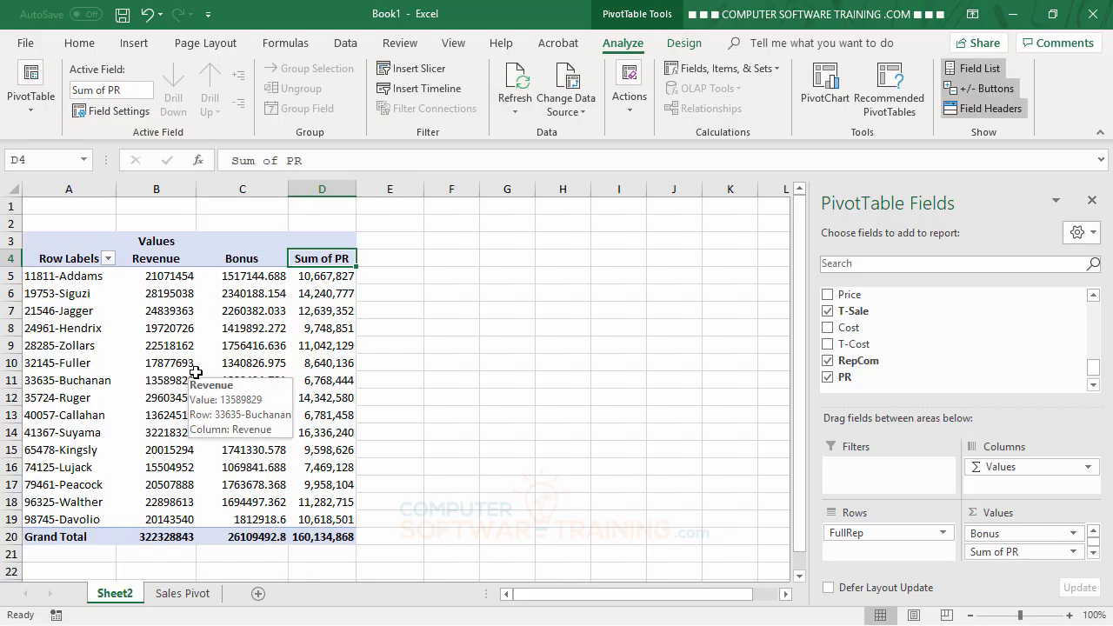
pyautogui.write('Profit')
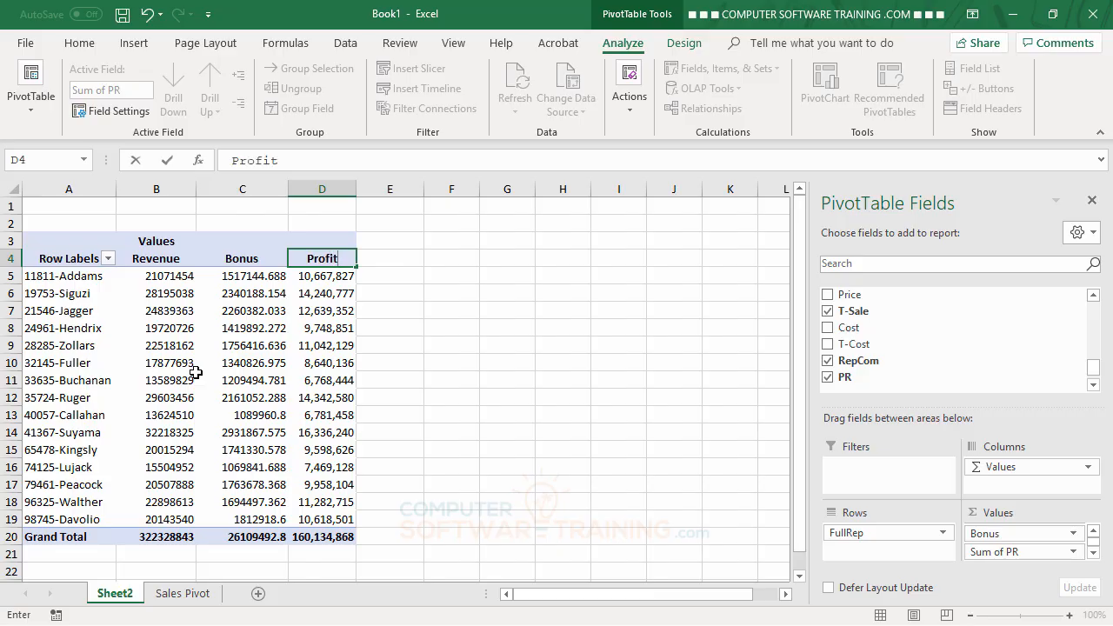
pyautogui.press('Return')
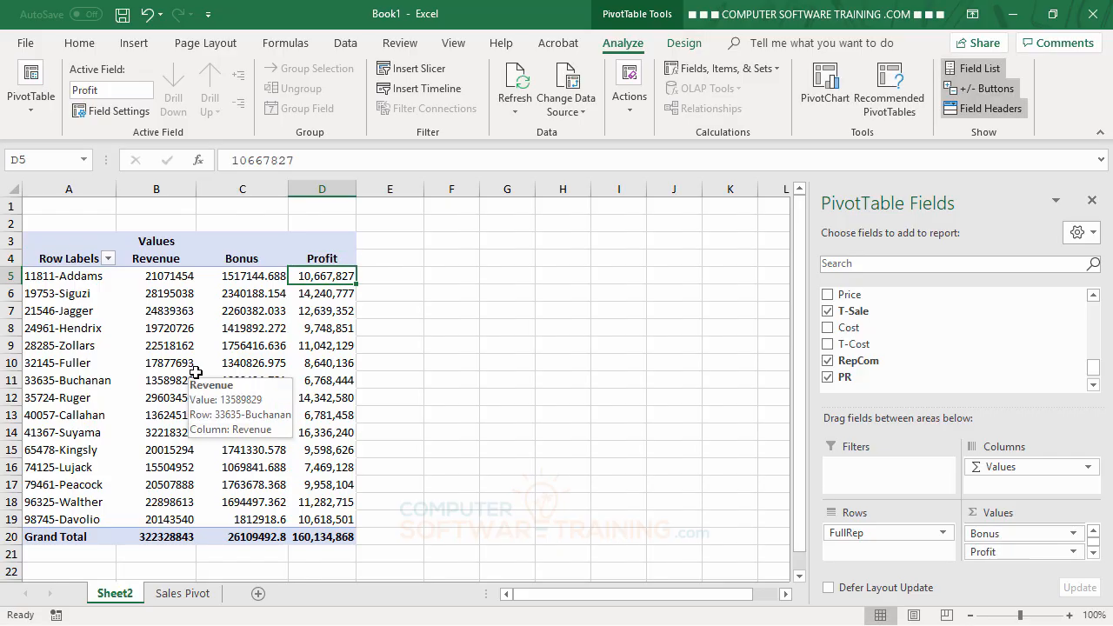
# Step: Format the Revenue value field as Number with the 1000 separator and 0 decimal places
pyautogui.doubleClick(157, 261)
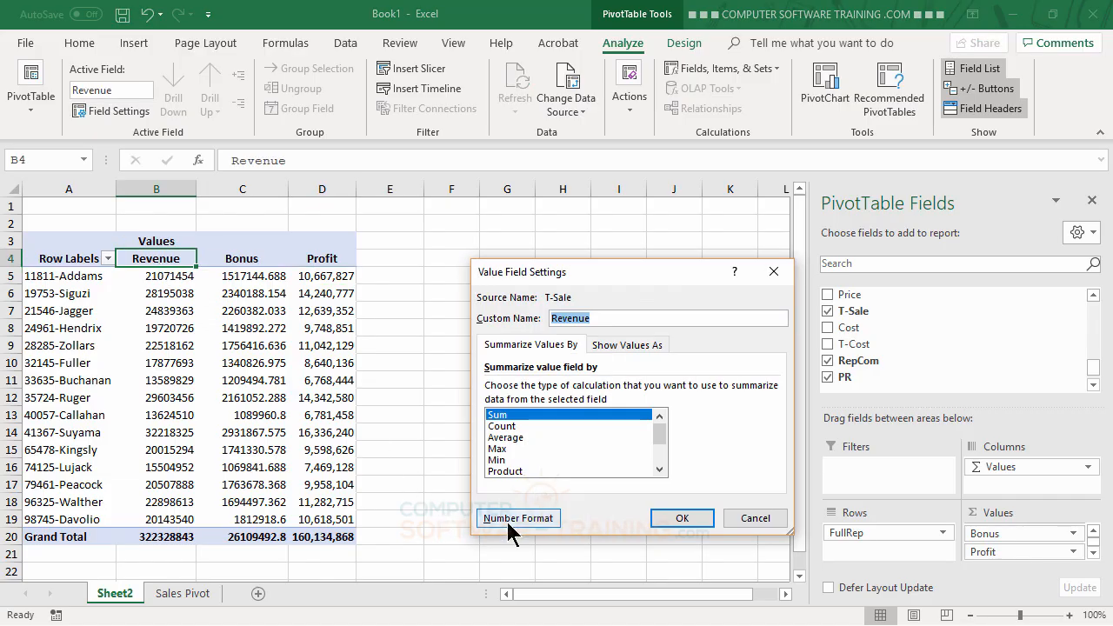
pyautogui.click(513, 518)
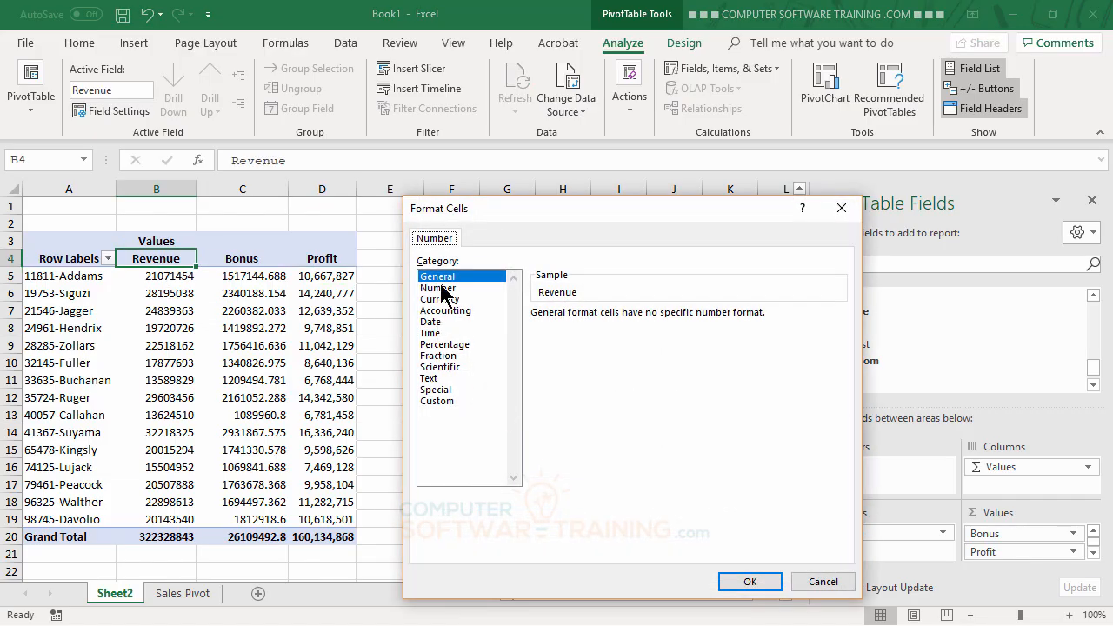
pyautogui.click(442, 288)
pyautogui.click(536, 335)
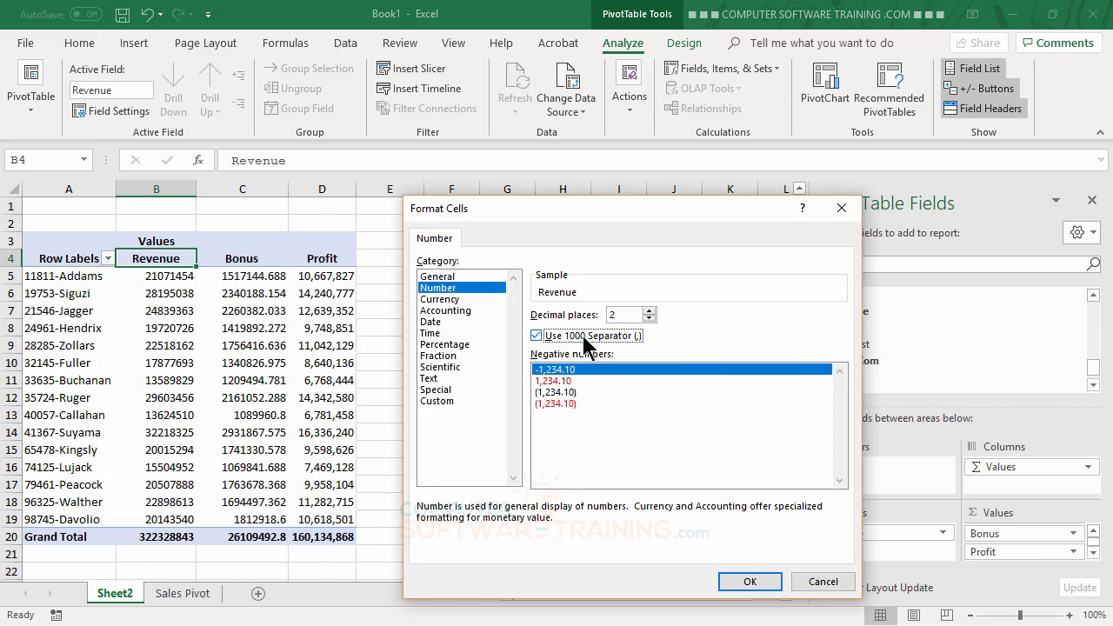
pyautogui.click(649, 319)
pyautogui.click(649, 318)
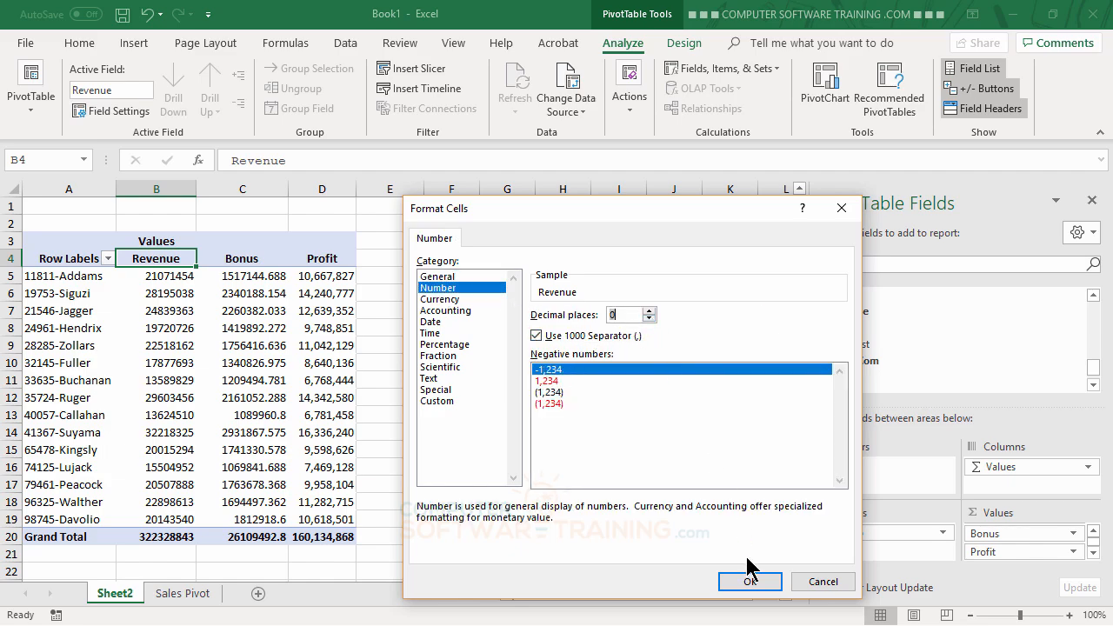
pyautogui.click(751, 584)
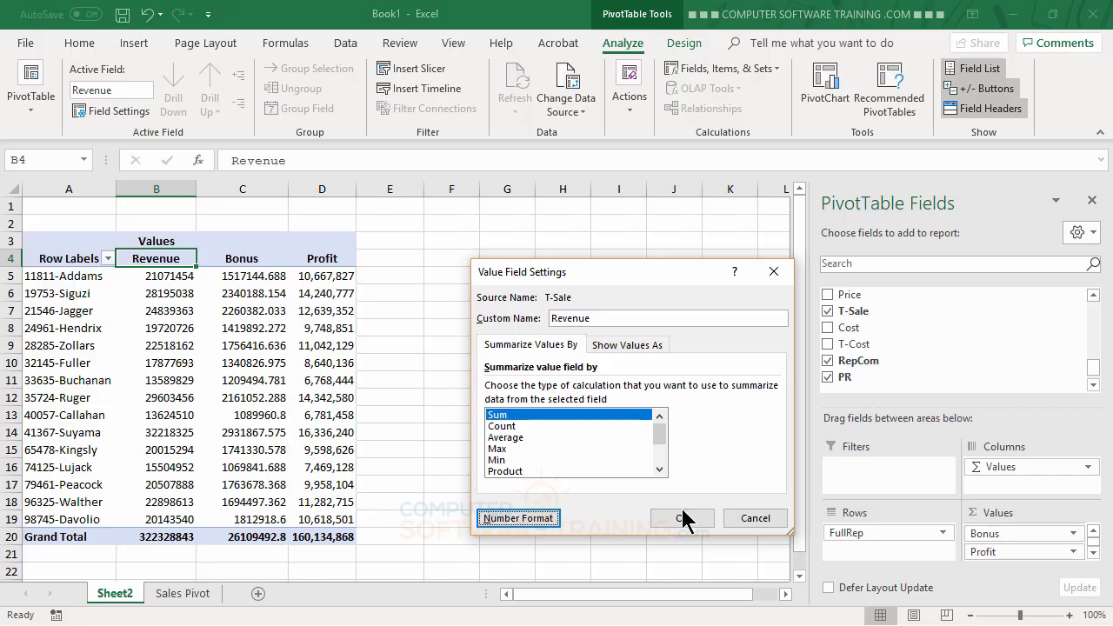
pyautogui.click(685, 519)
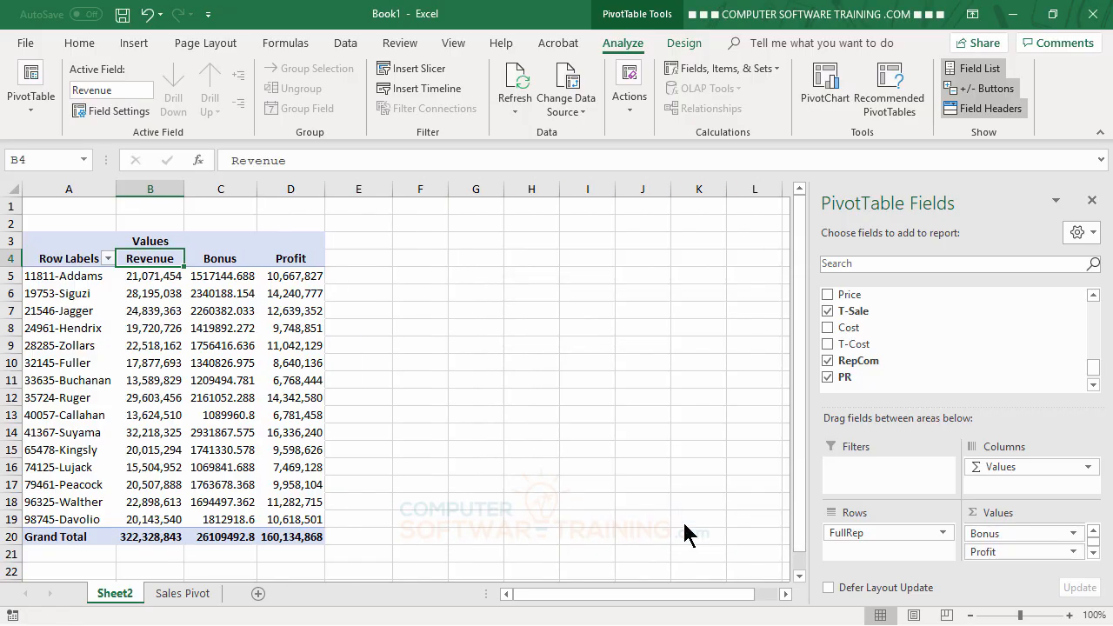
# Step: Format the Bonus value field as Number with the 1000 separator and 0 decimal places
pyautogui.doubleClick(225, 259)
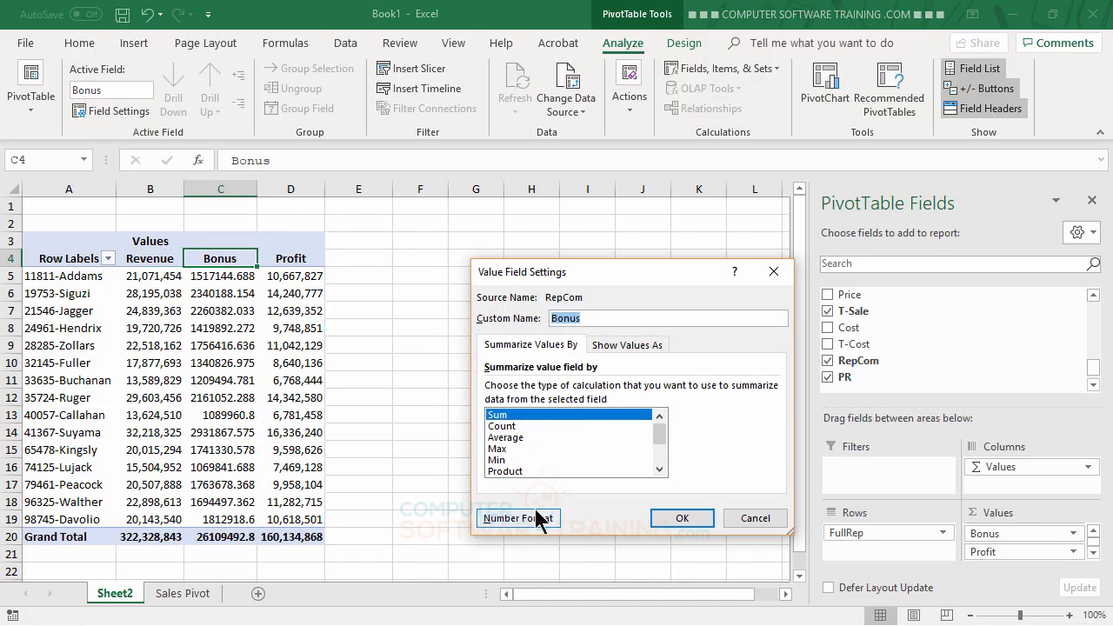
pyautogui.click(536, 518)
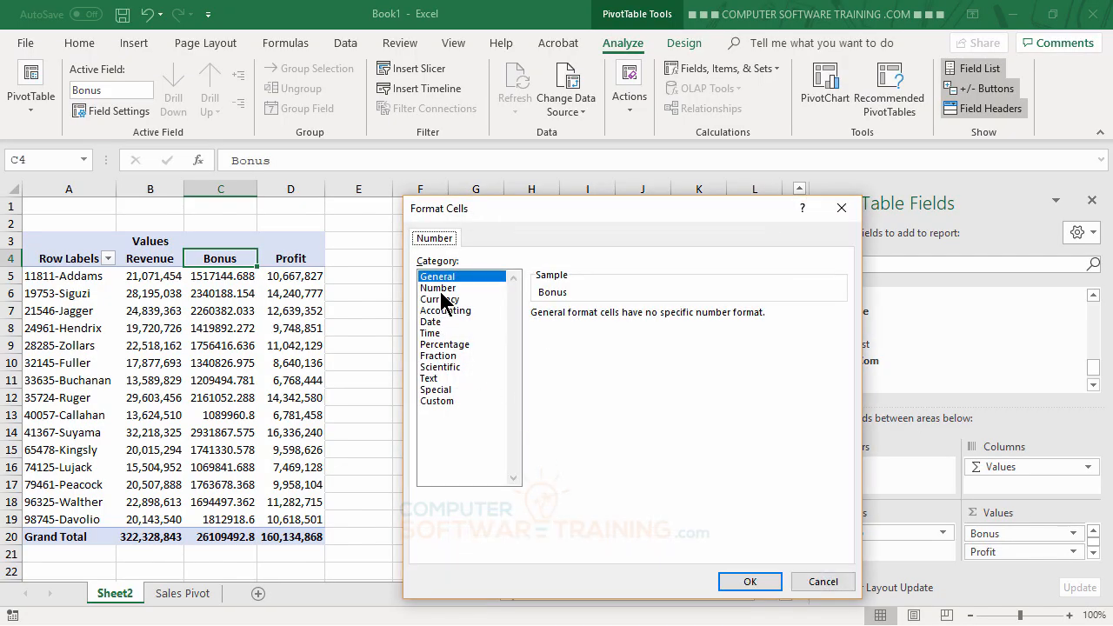
pyautogui.click(439, 289)
pyautogui.click(536, 335)
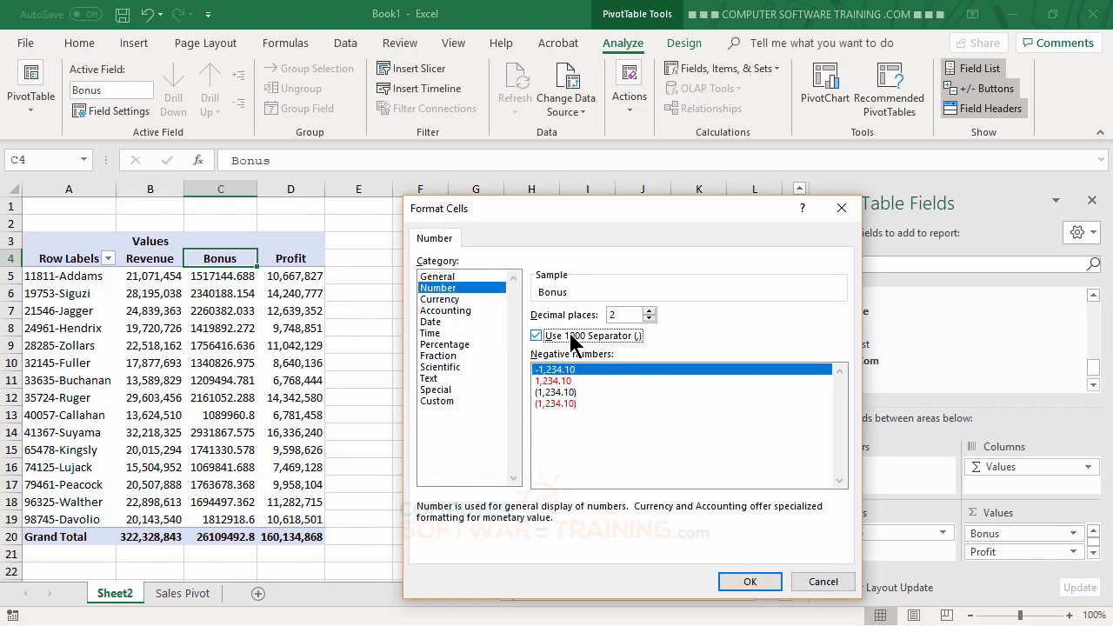
pyautogui.click(648, 318)
pyautogui.click(740, 584)
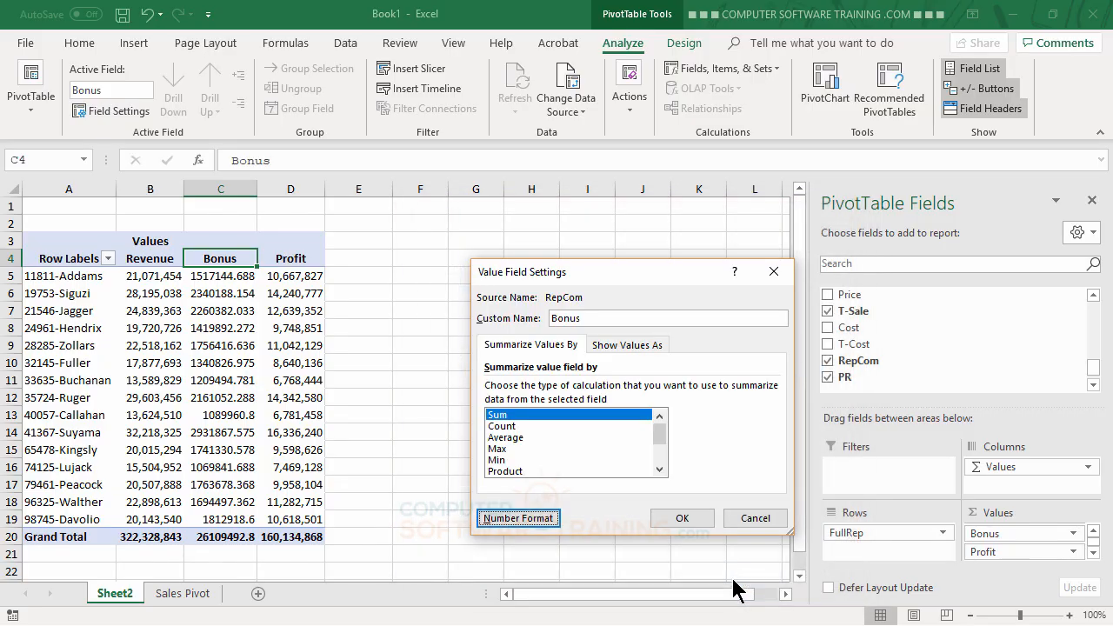
pyautogui.click(683, 520)
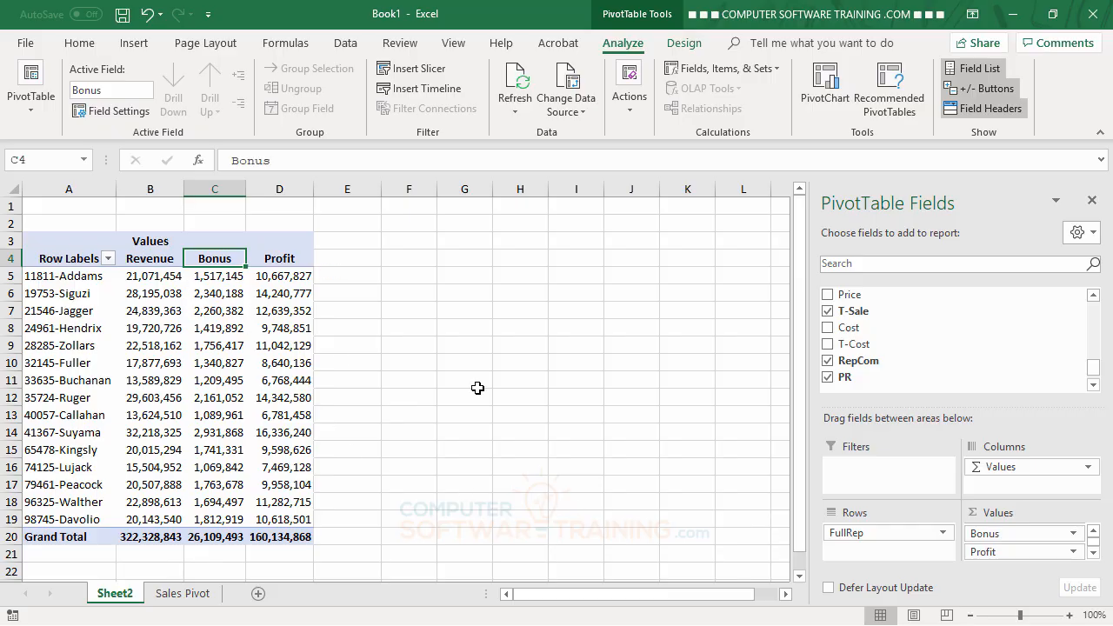
# Step: Add the Order Date field to the Columns area and group the dates by Years only, without Quarters and Months
pyautogui.moveTo(1093, 377); pyautogui.dragTo(1092, 308)
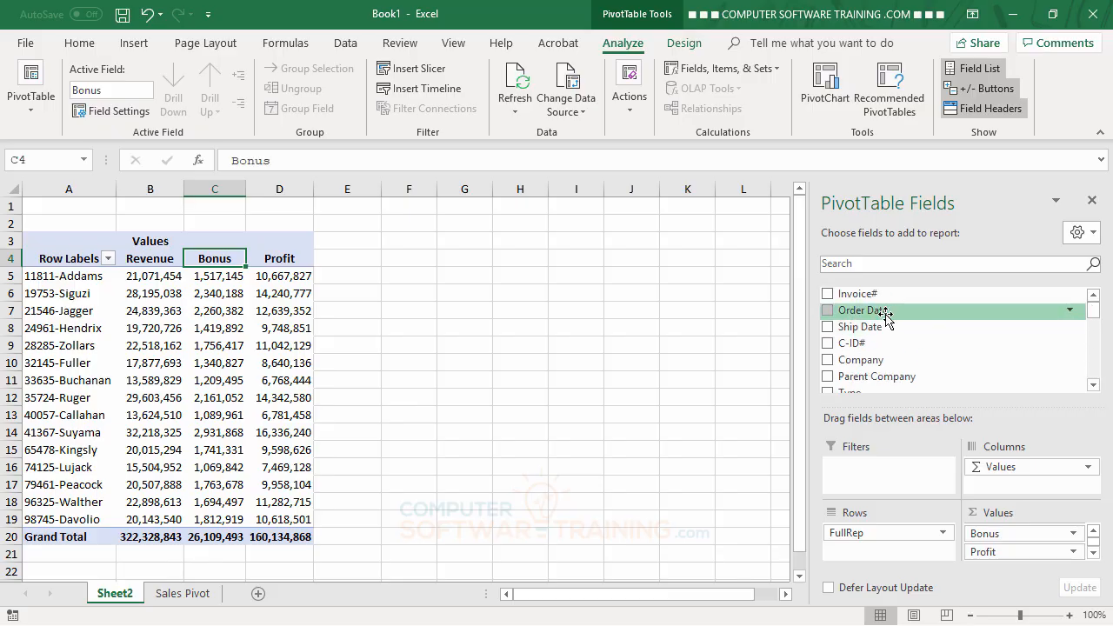
pyautogui.moveTo(889, 310); pyautogui.dragTo(1005, 470)
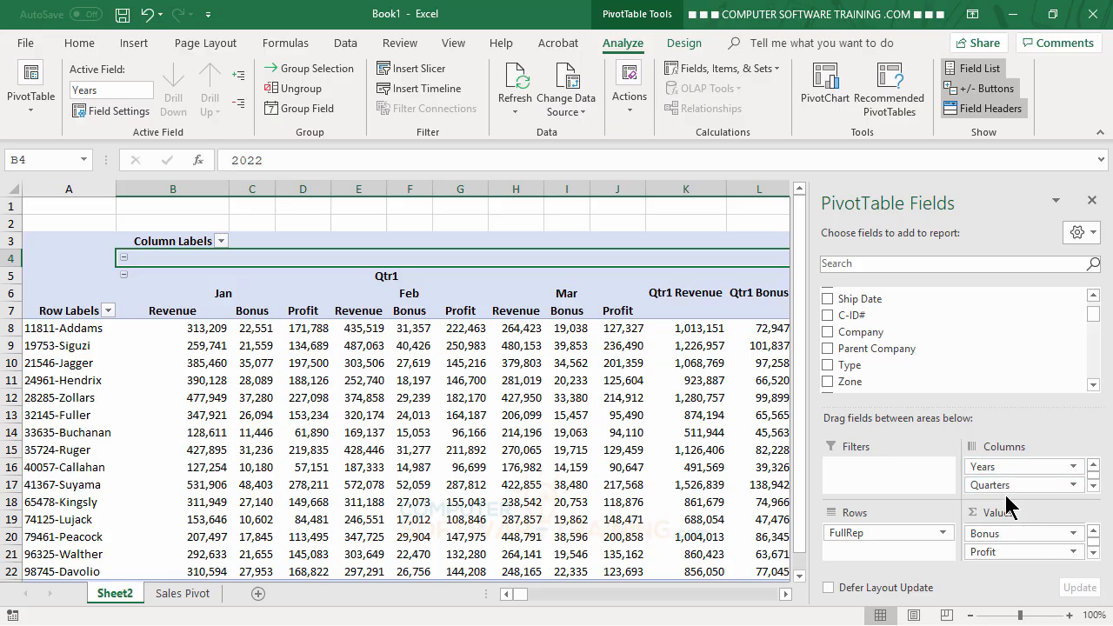
pyautogui.click(379, 282)
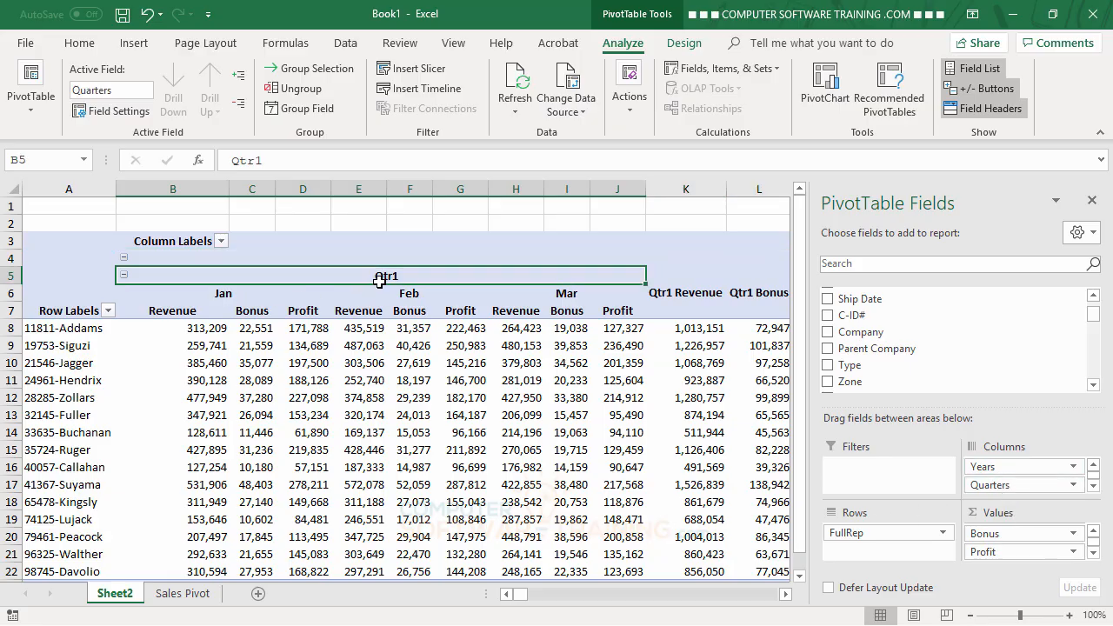
pyautogui.click(298, 113)
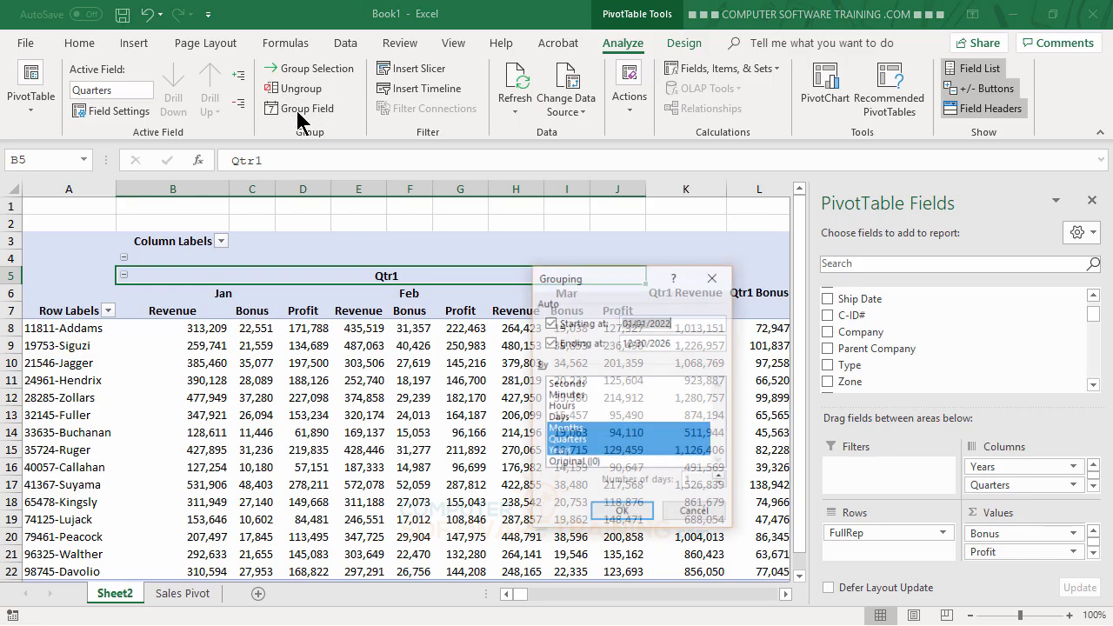
pyautogui.click(569, 443)
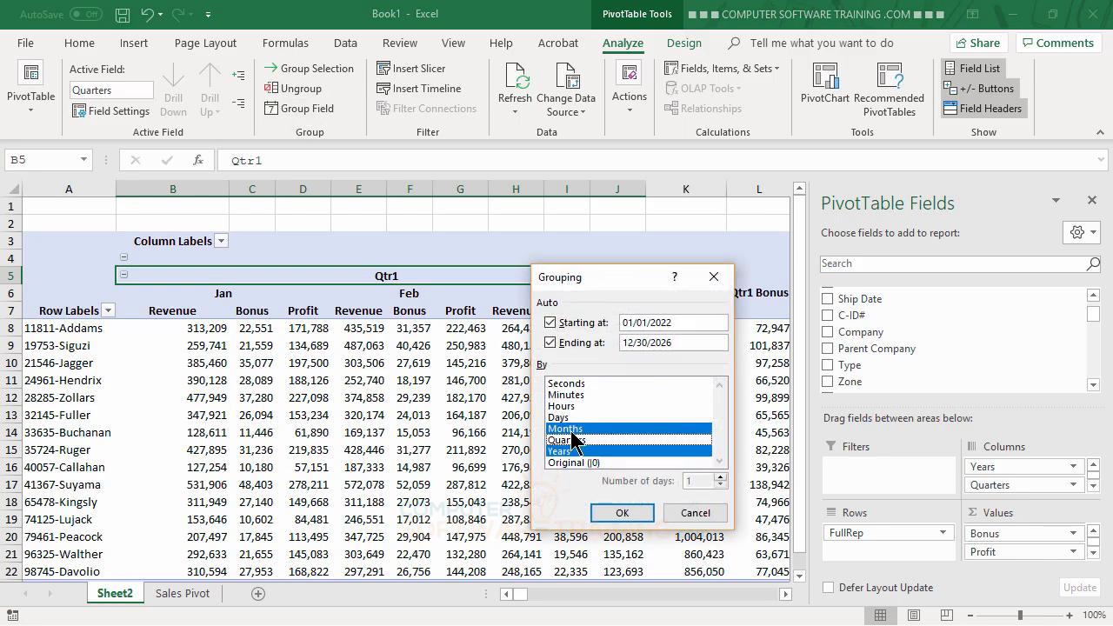
pyautogui.click(570, 430)
pyautogui.click(607, 510)
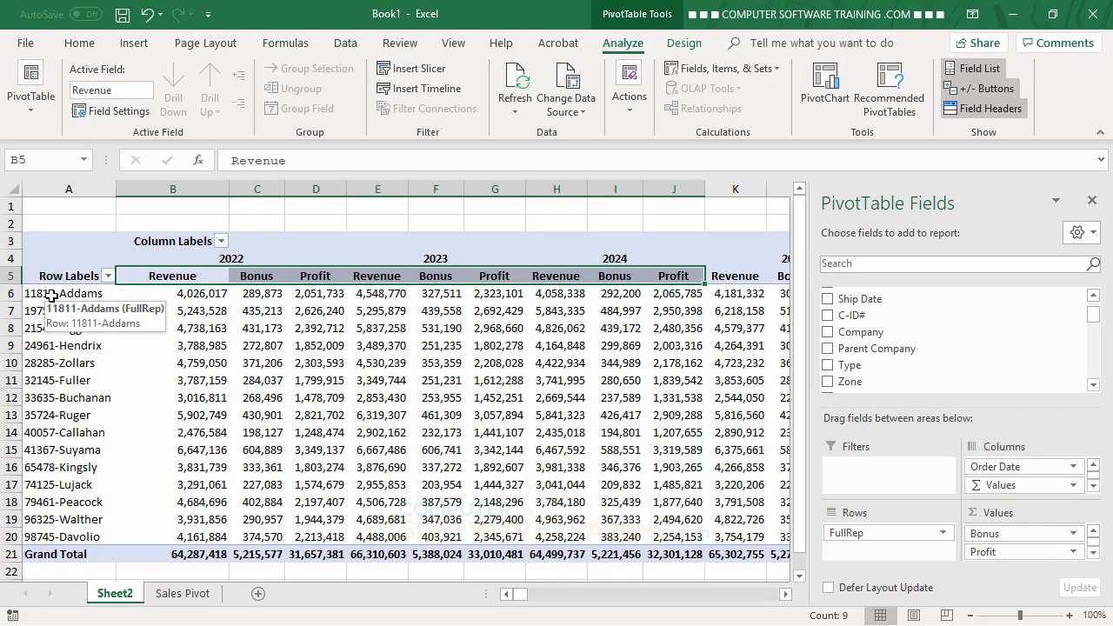
# Step: Group the first five sales reps in A6:A10 and rename the group as Senior Reps
pyautogui.moveTo(52, 296); pyautogui.dragTo(63, 363)
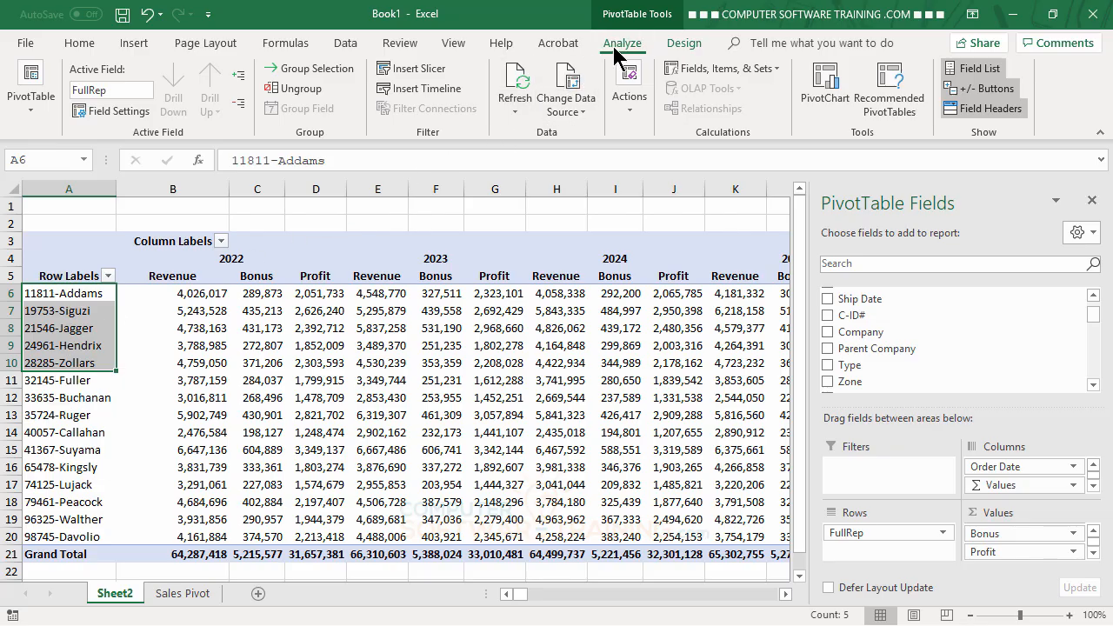
pyautogui.click(305, 70)
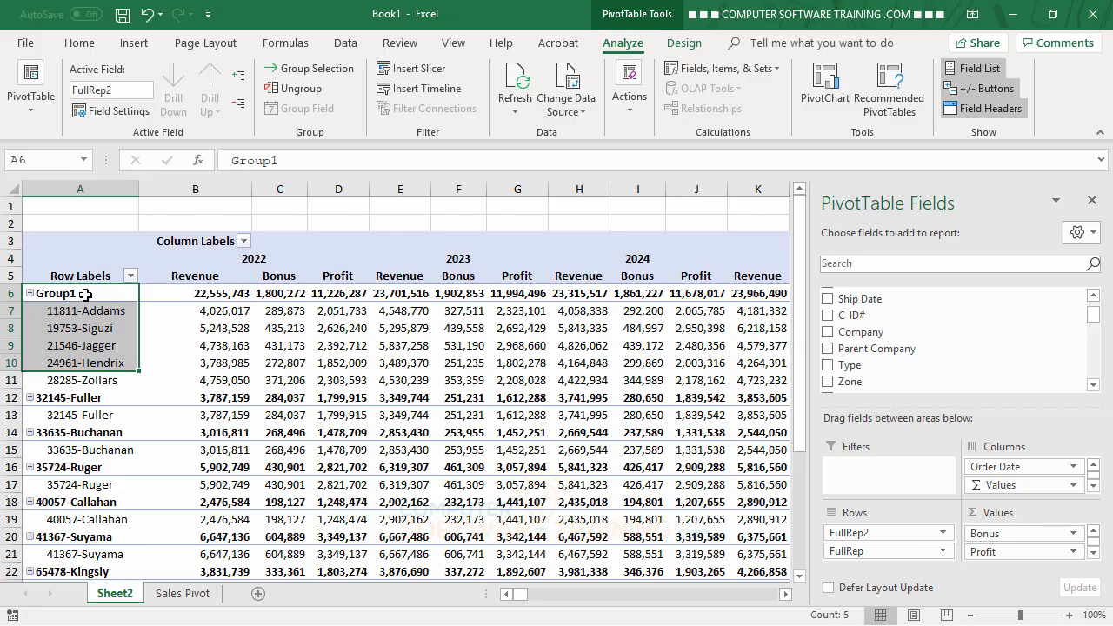
pyautogui.click(87, 295)
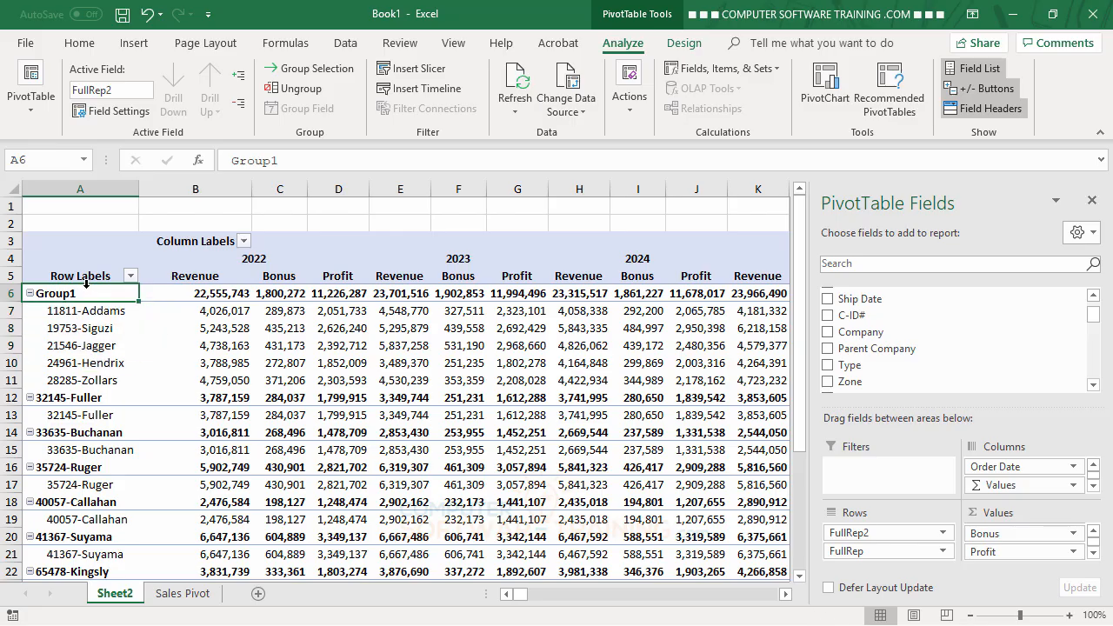
pyautogui.write('Seni')
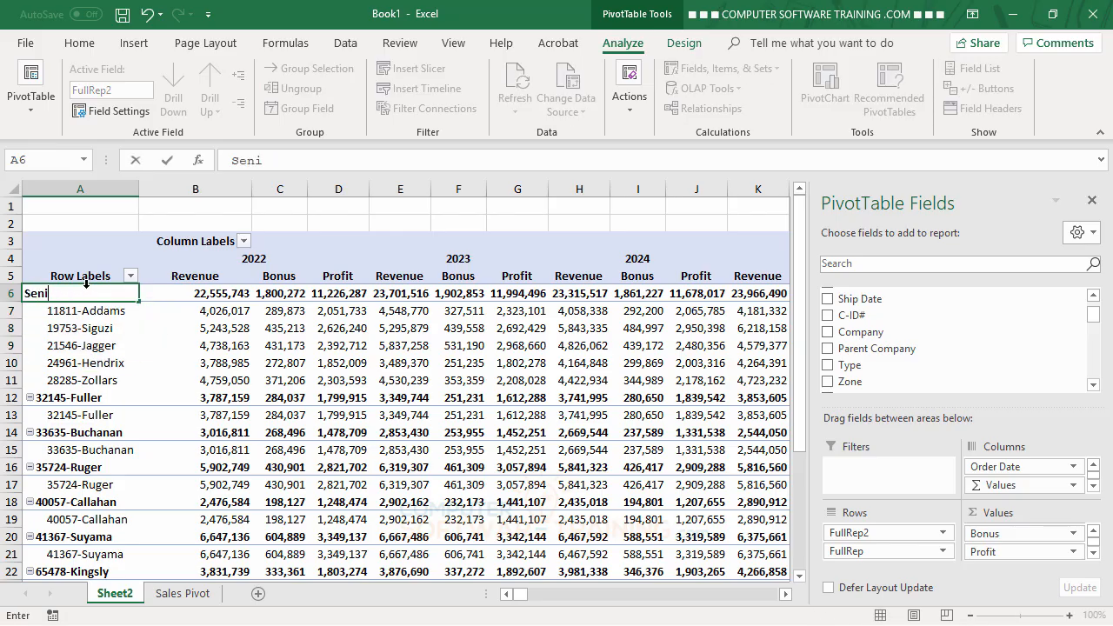
pyautogui.write('or Reps')
pyautogui.press('Return')
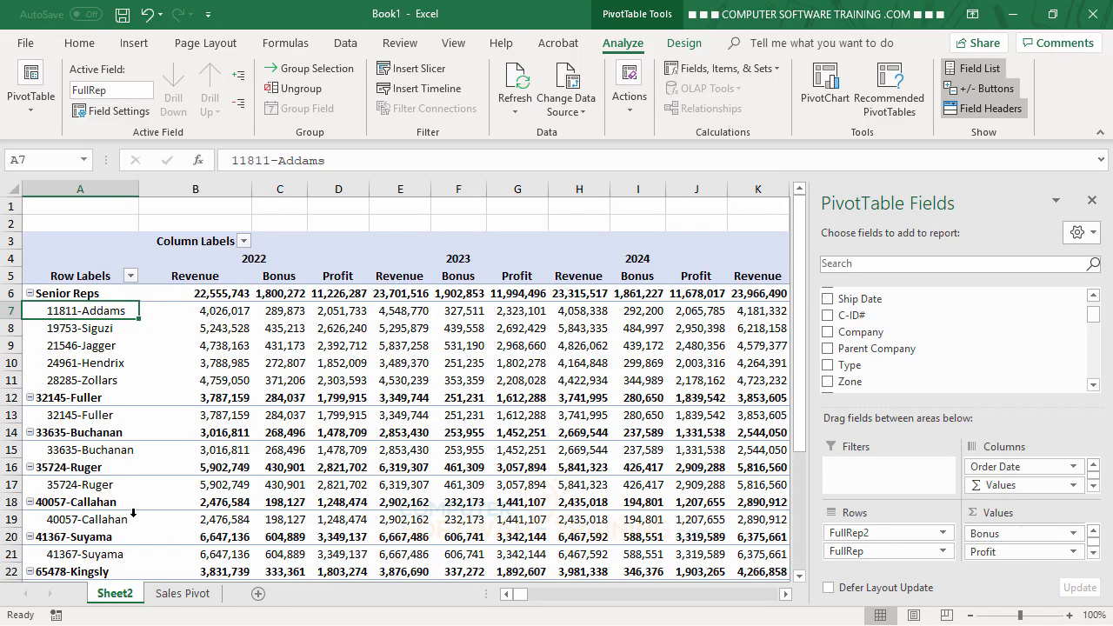
pyautogui.scroll(-1, 156, 482)
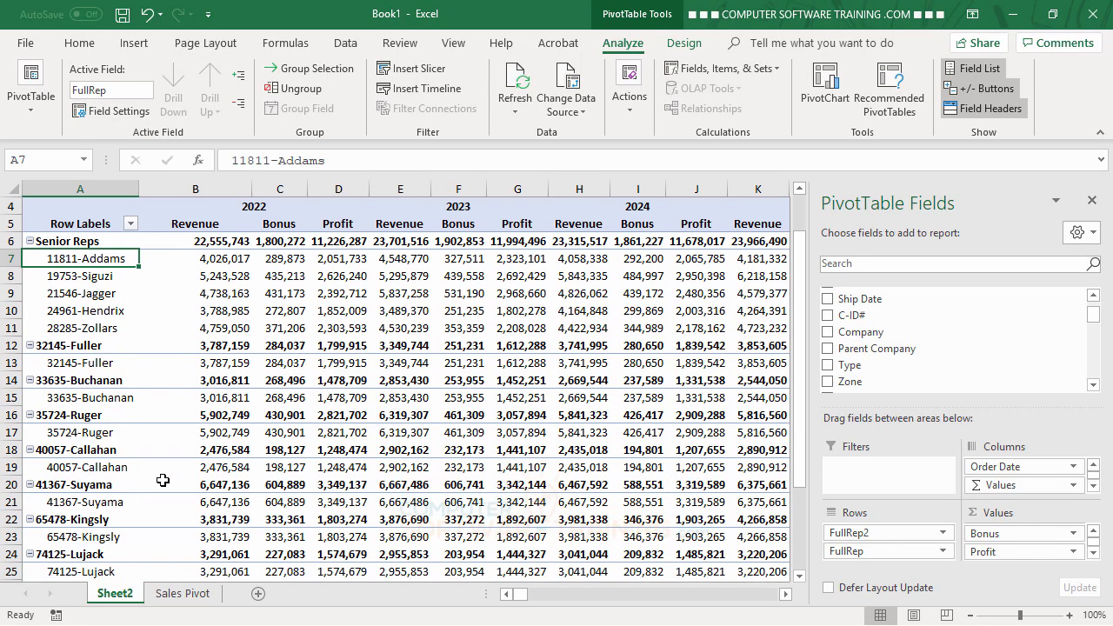
pyautogui.click(63, 347)
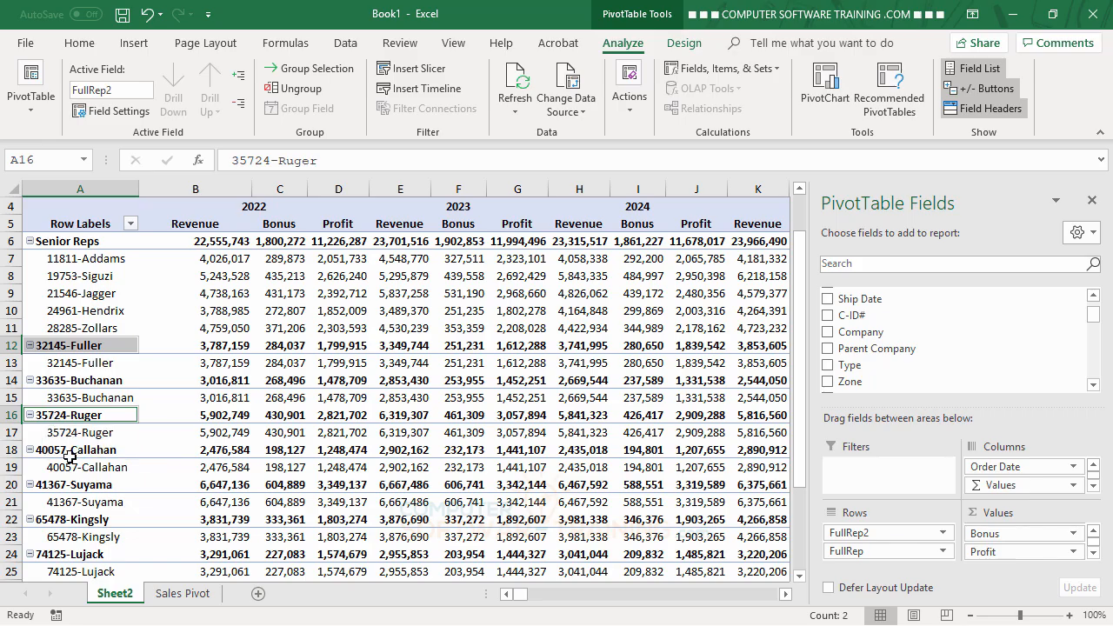
pyautogui.keyDown('ctrl'); pyautogui.click(49, 485); pyautogui.keyUp('ctrl')
pyautogui.scroll(-3, 49, 484)
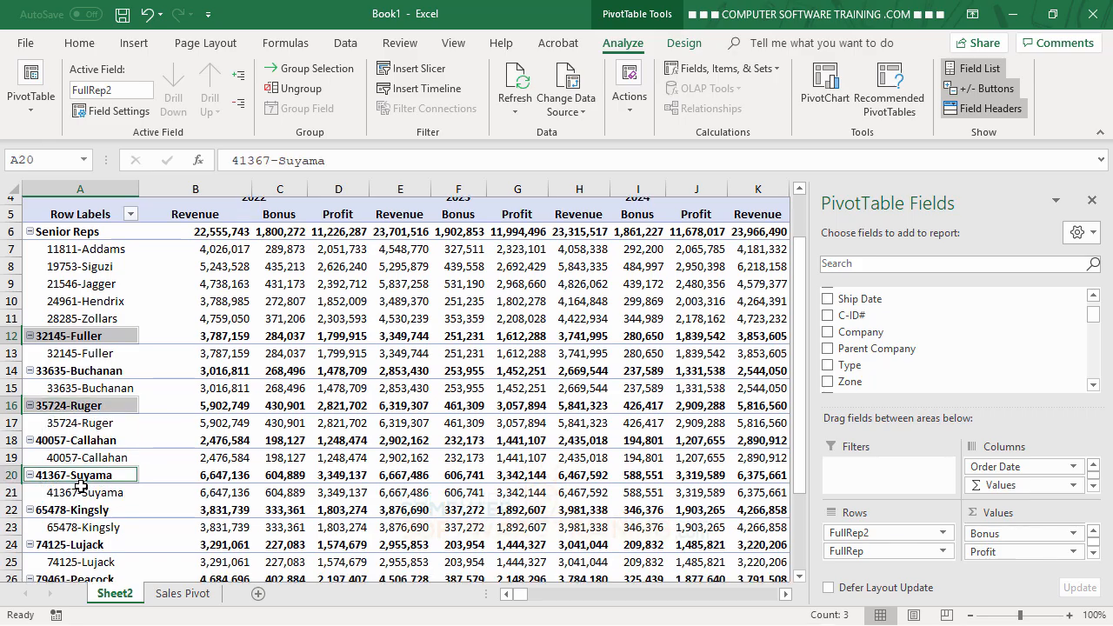
pyautogui.keyDown('ctrl'); pyautogui.scroll(-1, 51, 440); pyautogui.keyUp('ctrl')
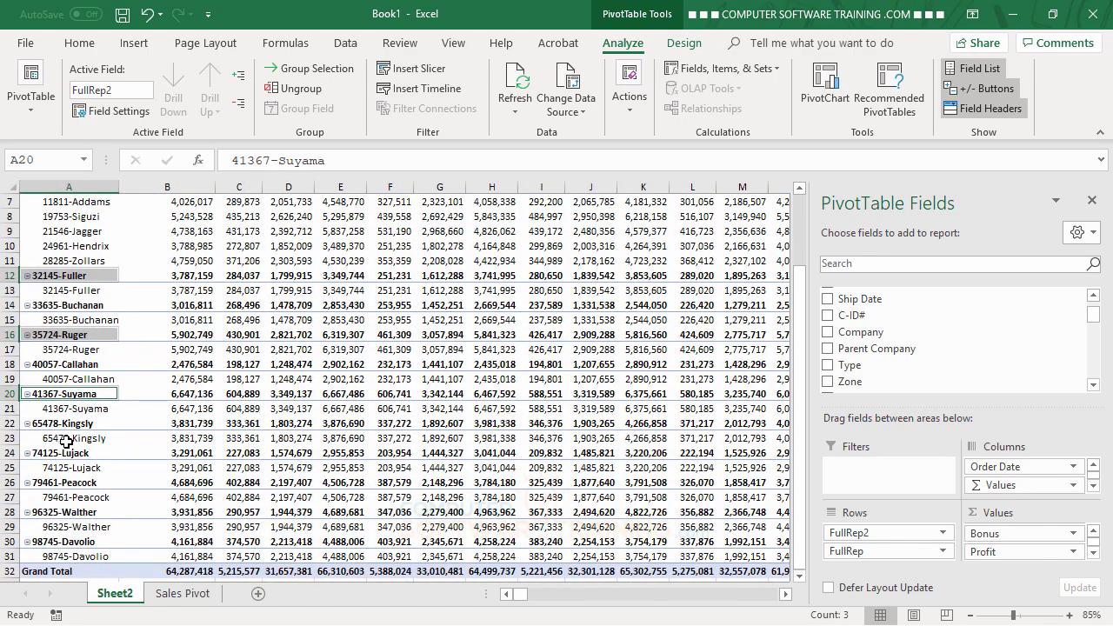
pyautogui.click(35, 452)
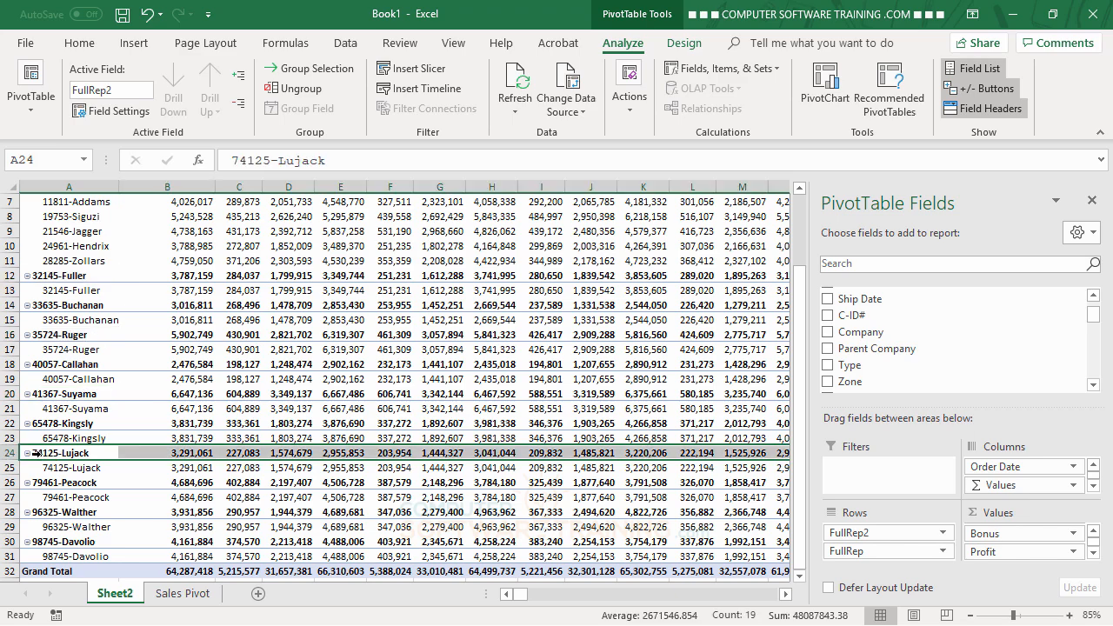
pyautogui.scroll(2, 72, 424)
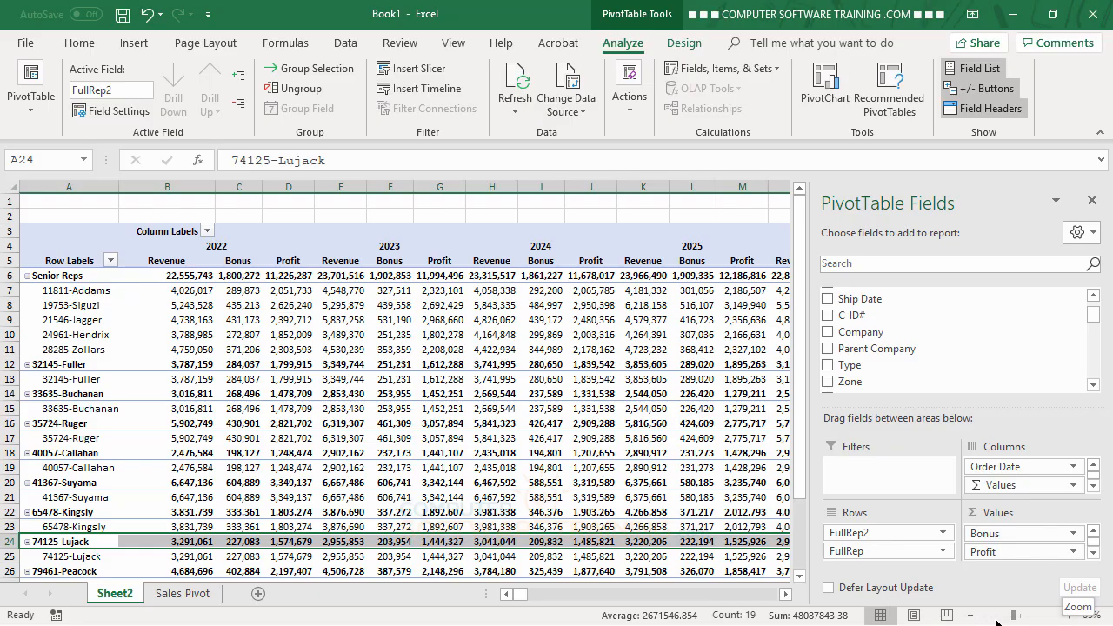
pyautogui.click(1069, 615)
pyautogui.click(1069, 615)
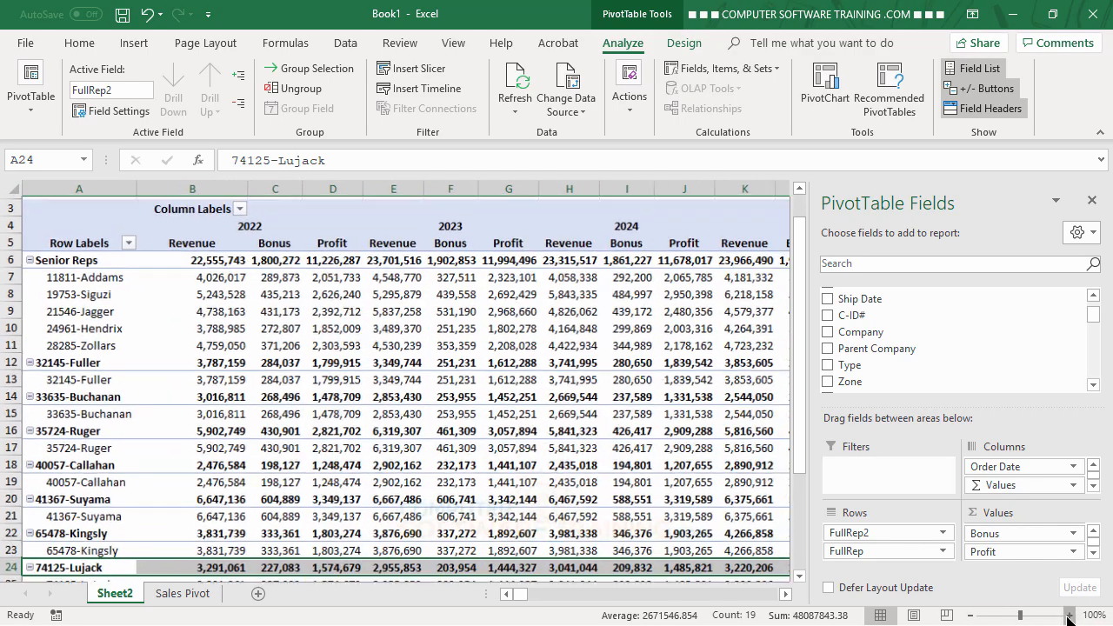
# Step: Group the five sales reps whose bold row labels are in A12, A16, A20, A24 and A28
pyautogui.click(72, 366)
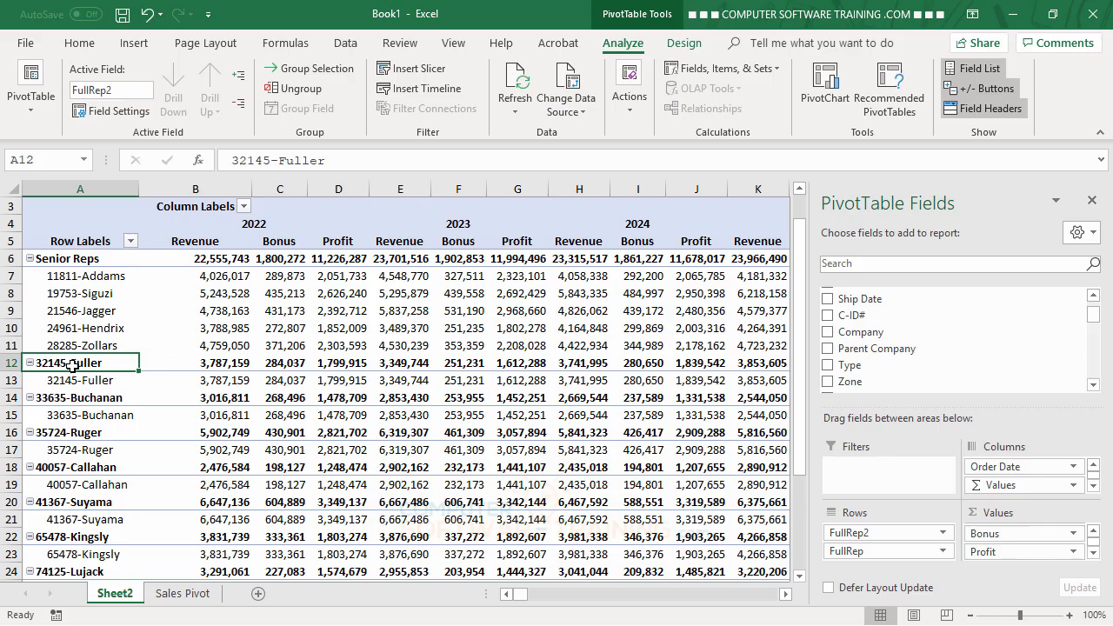
pyautogui.keyDown('ctrl'); pyautogui.click(66, 432); pyautogui.keyUp('ctrl')
pyautogui.keyDown('ctrl'); pyautogui.click(69, 502); pyautogui.keyUp('ctrl')
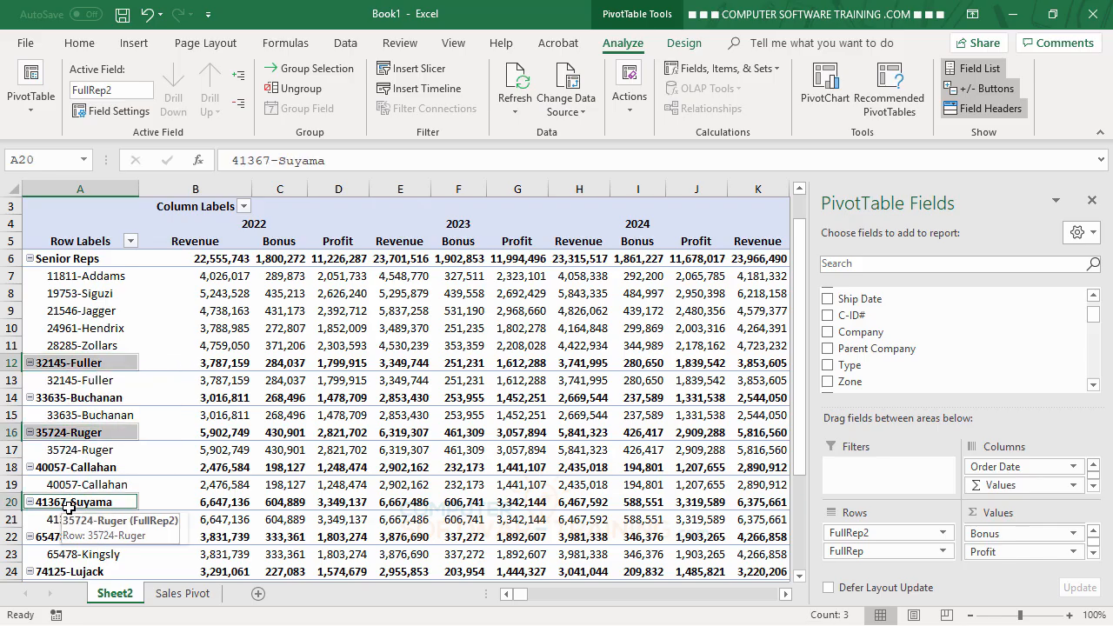
pyautogui.scroll(-2, 78, 504)
pyautogui.scroll(-1, 77, 505)
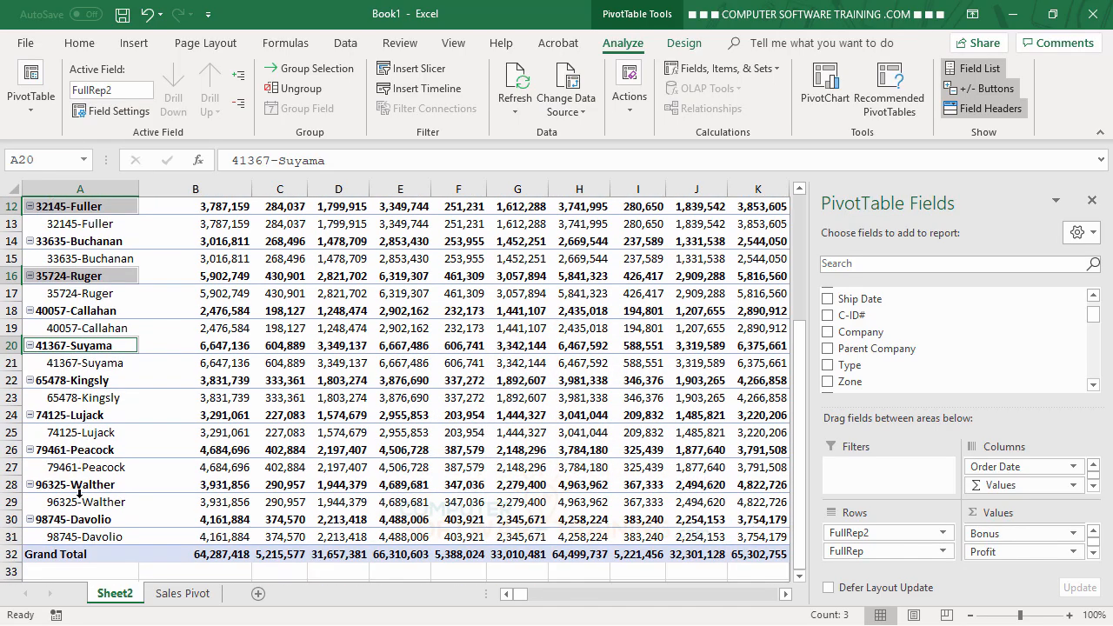
pyautogui.keyDown('ctrl'); pyautogui.click(65, 415); pyautogui.keyUp('ctrl')
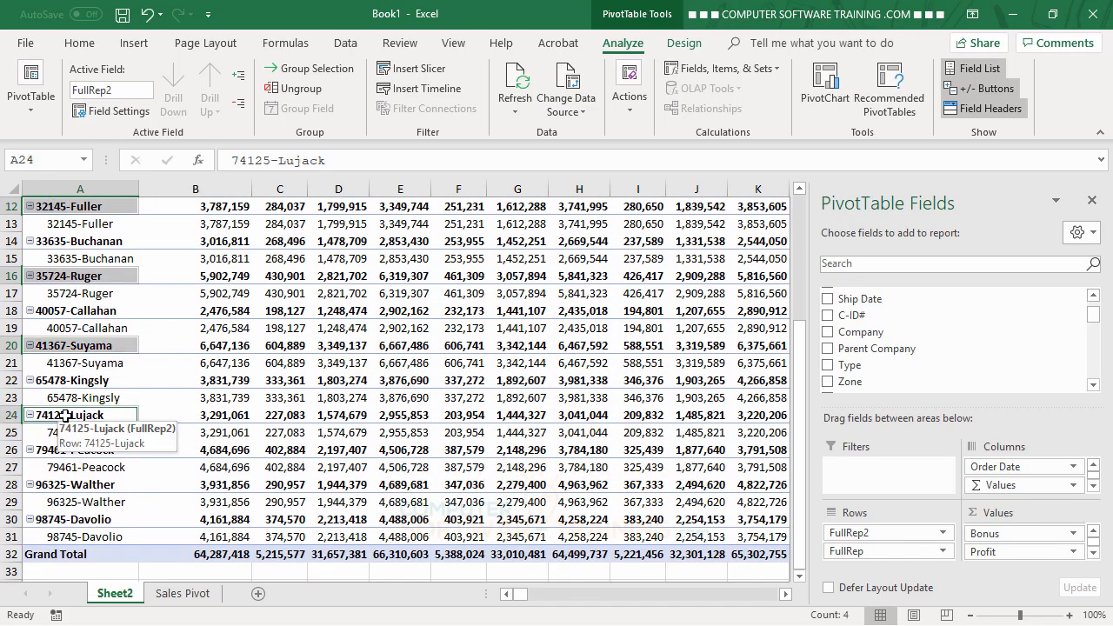
pyautogui.keyDown('ctrl'); pyautogui.click(65, 484); pyautogui.keyUp('ctrl')
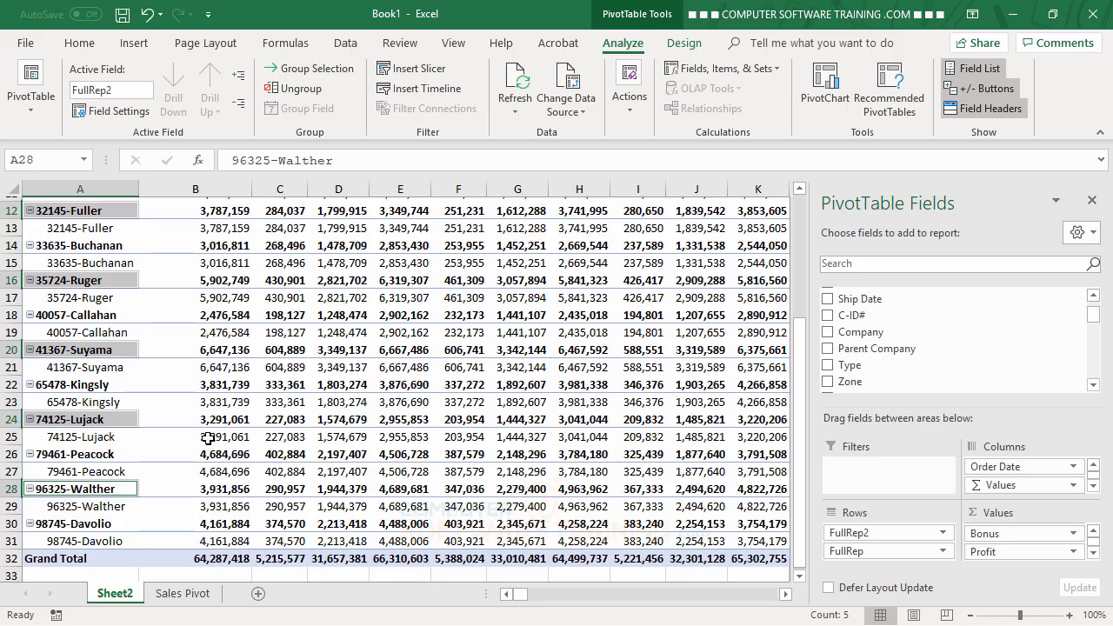
pyautogui.scroll(4, 209, 439)
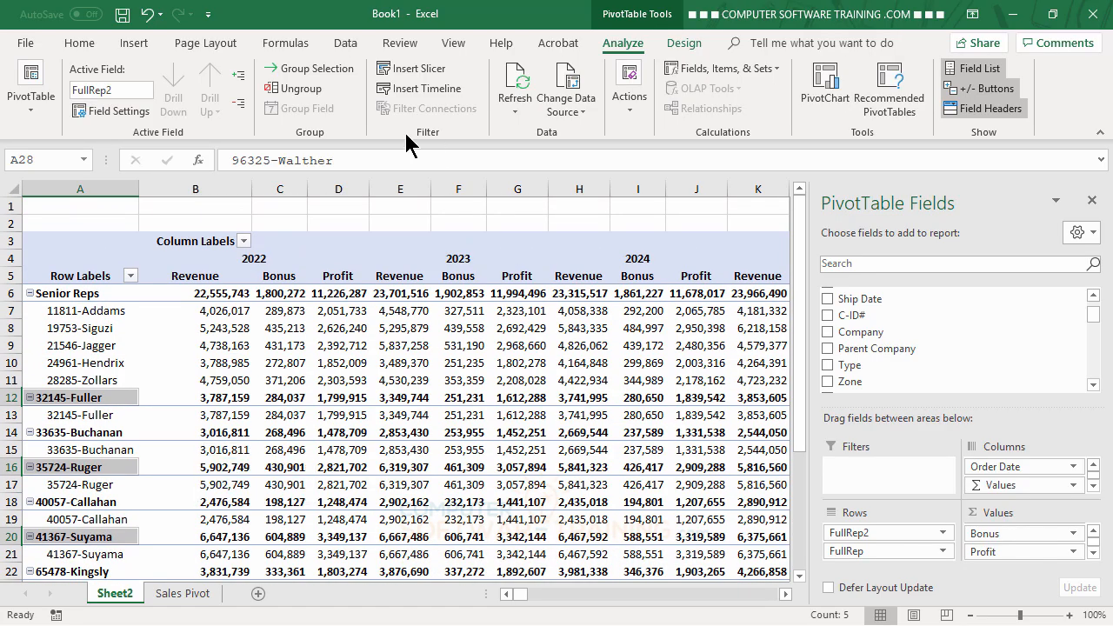
pyautogui.click(293, 79)
pyautogui.scroll(4, 268, 461)
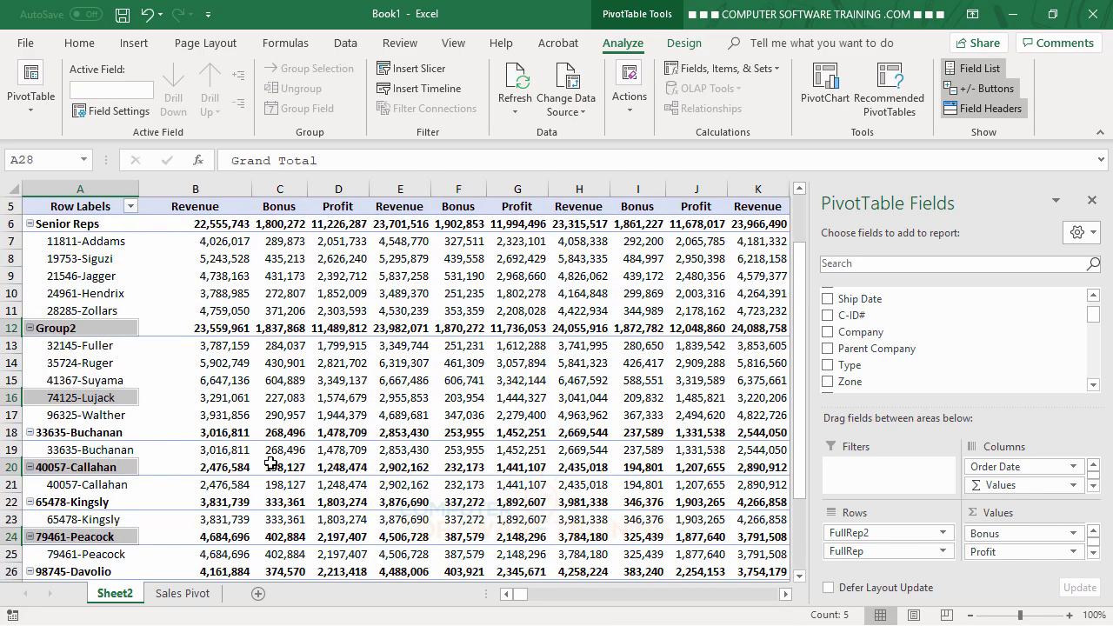
# Step: Rename the second rep group in A12 as Junior Reps
pyautogui.click(97, 330)
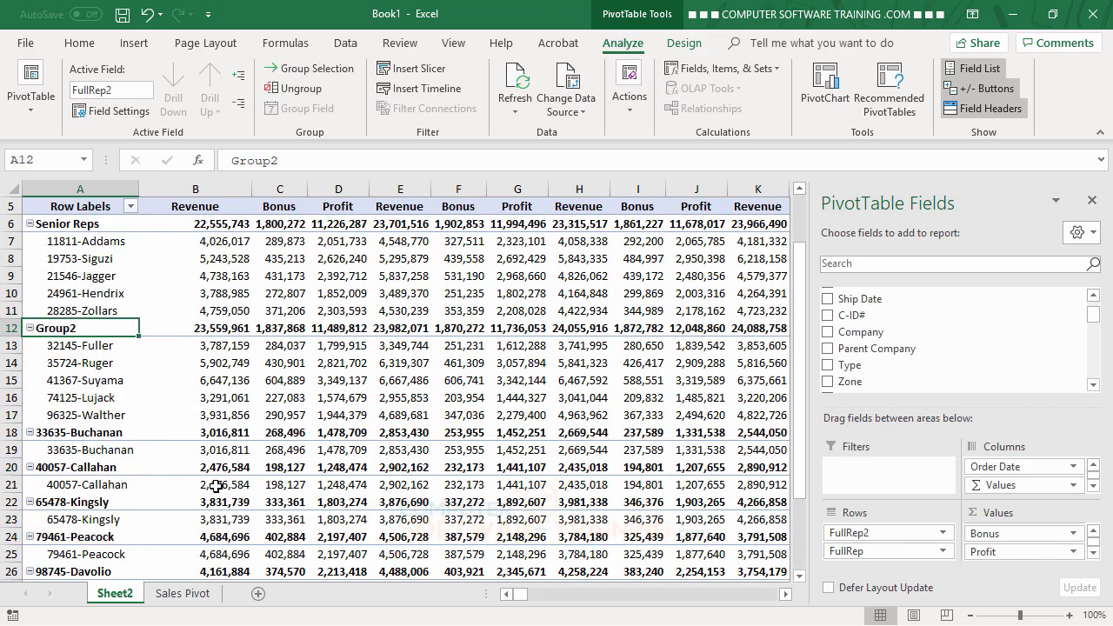
pyautogui.write('Junior')
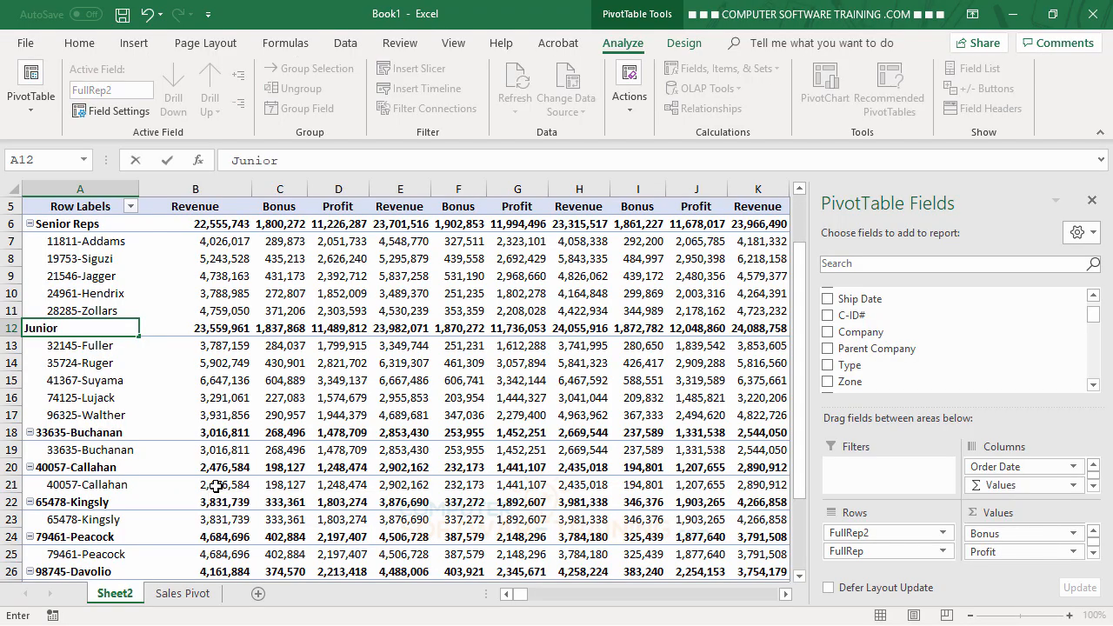
pyautogui.write(' Repds')
pyautogui.press('Return')
# Step: Group the remaining five ungrouped sales reps in A18:A26
pyautogui.scroll(-3, 209, 485)
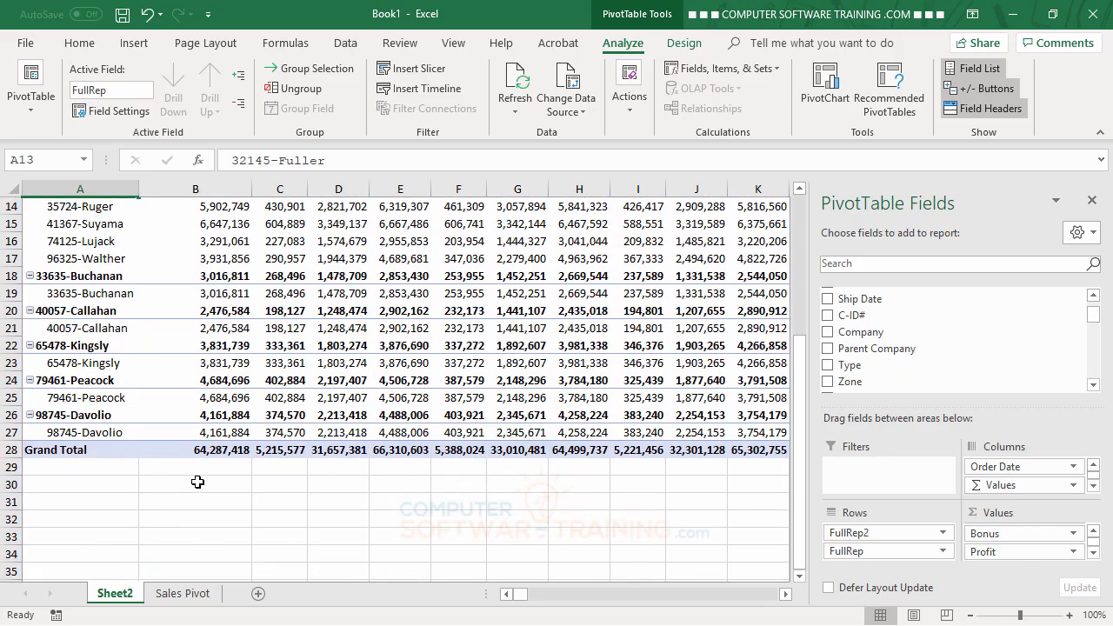
pyautogui.moveTo(85, 277); pyautogui.dragTo(102, 419)
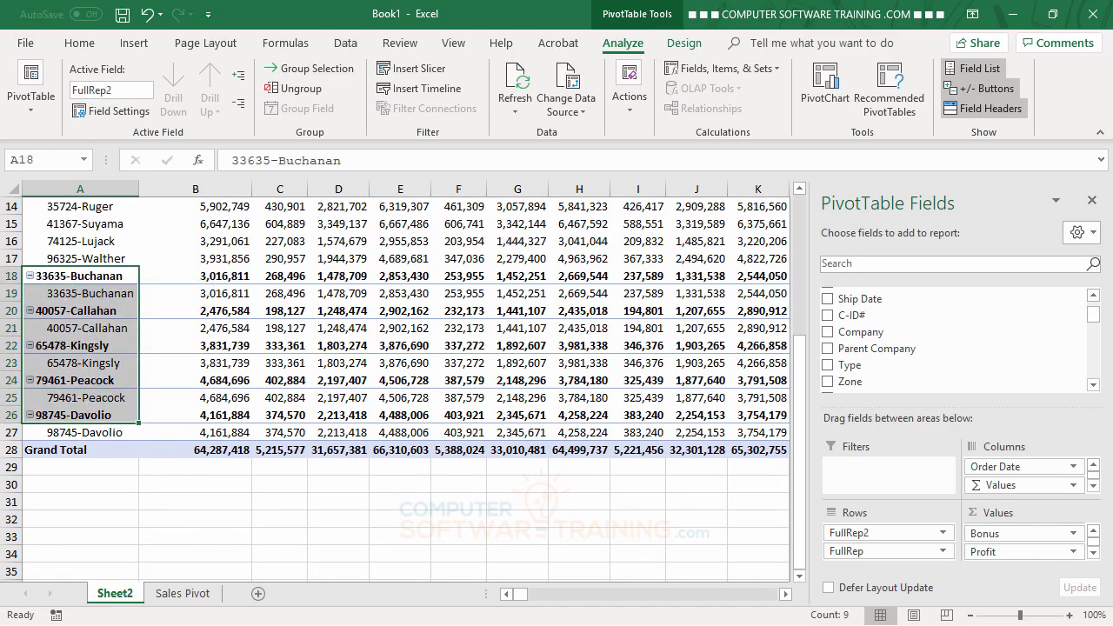
pyautogui.click(312, 73)
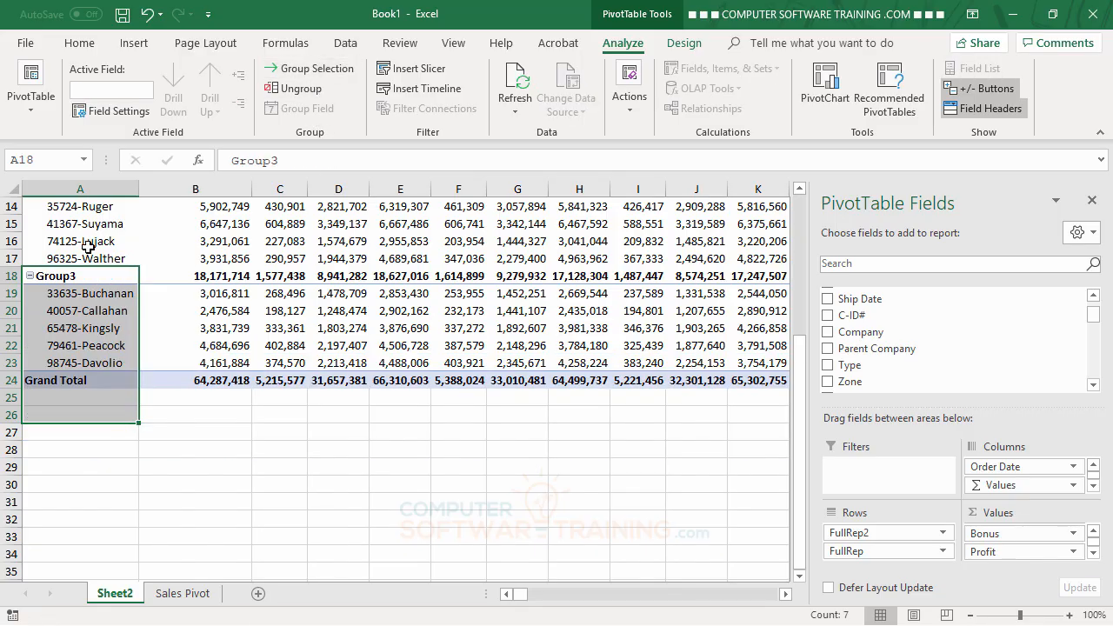
# Step: Rename the third rep group in A18 as Rookie Reps
pyautogui.click(87, 275)
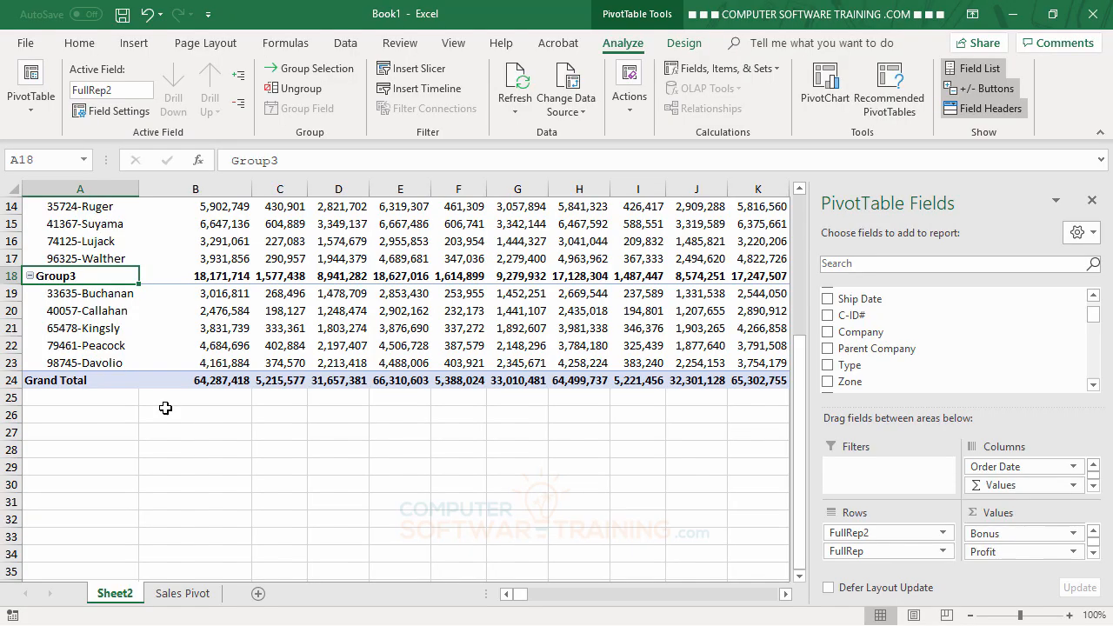
pyautogui.write('Rookie')
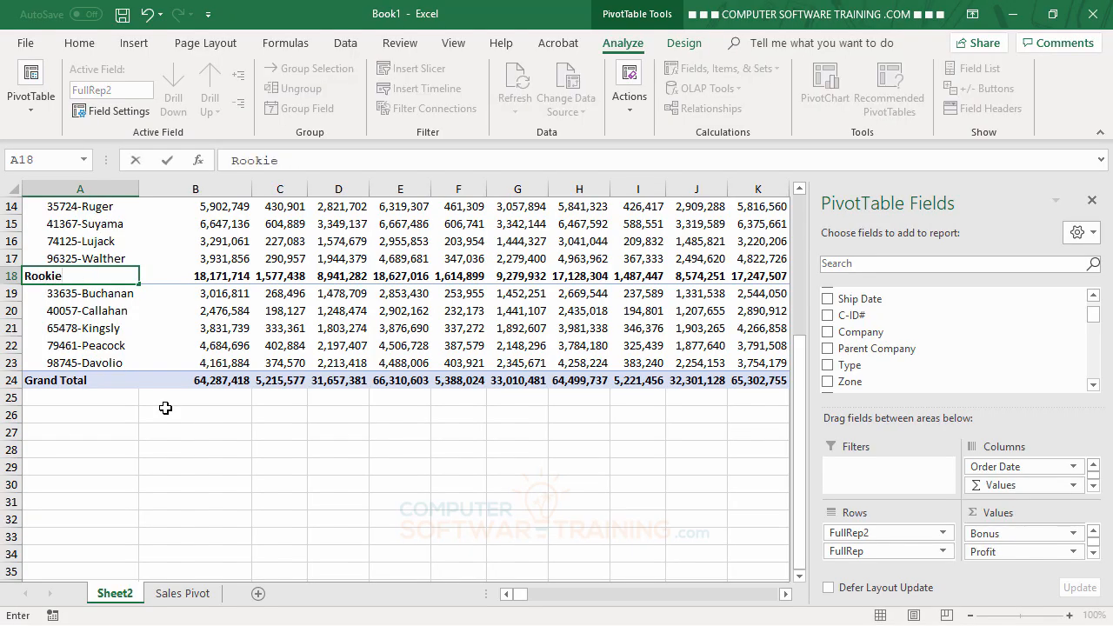
pyautogui.write(' Reps')
pyautogui.press('Return')
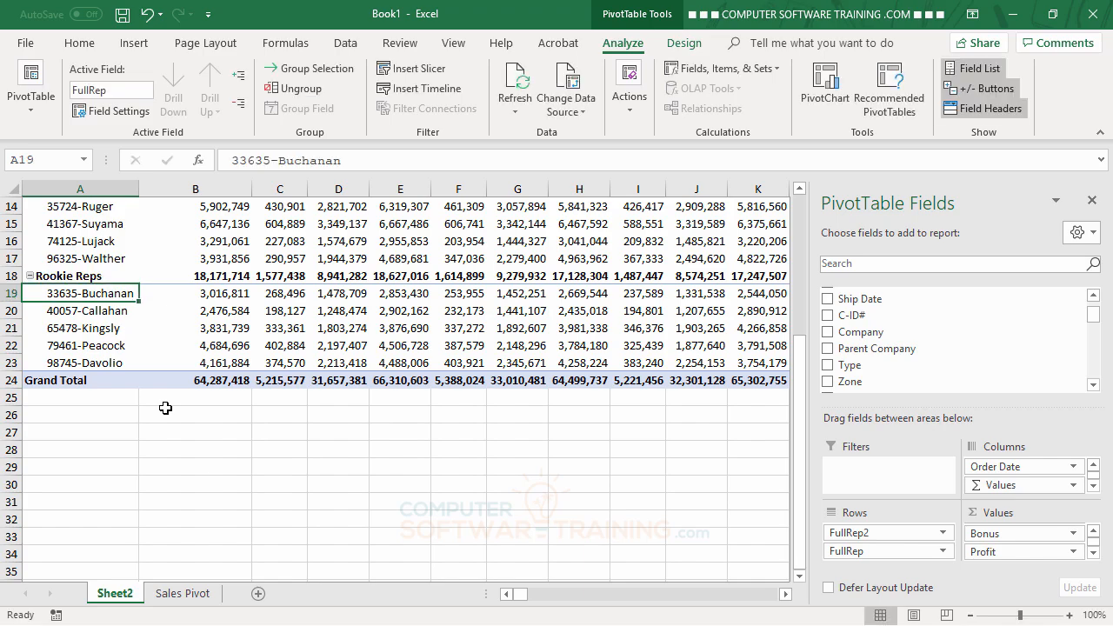
# Step: Apply the green style from the first row of the Medium PivotTable styles to the PivotTable
pyautogui.scroll(4, 204, 335)
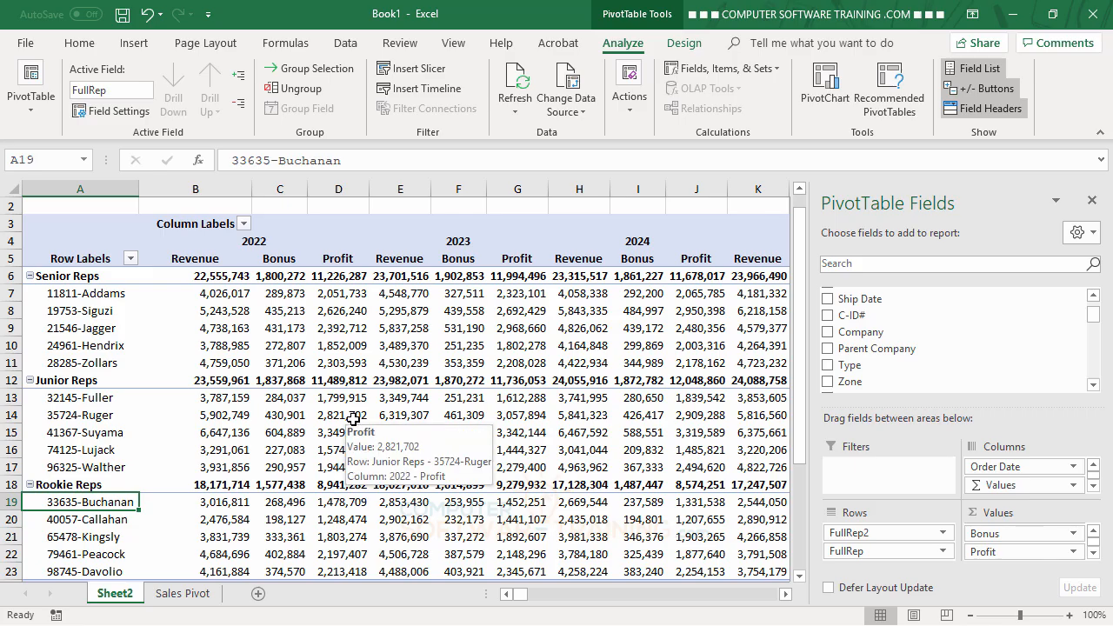
pyautogui.click(219, 361)
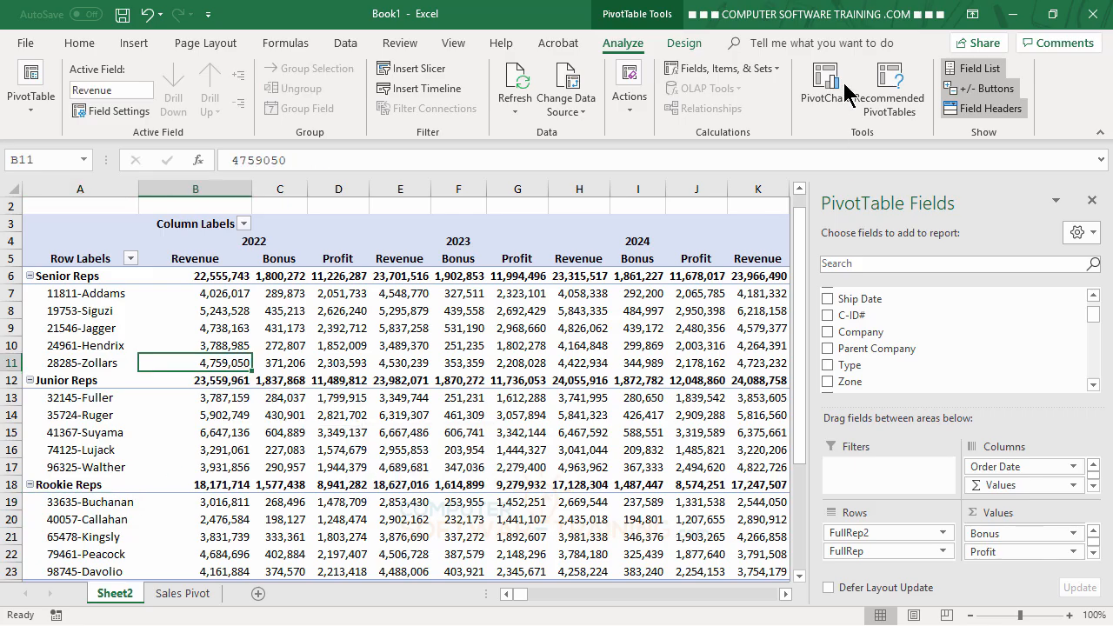
pyautogui.click(684, 42)
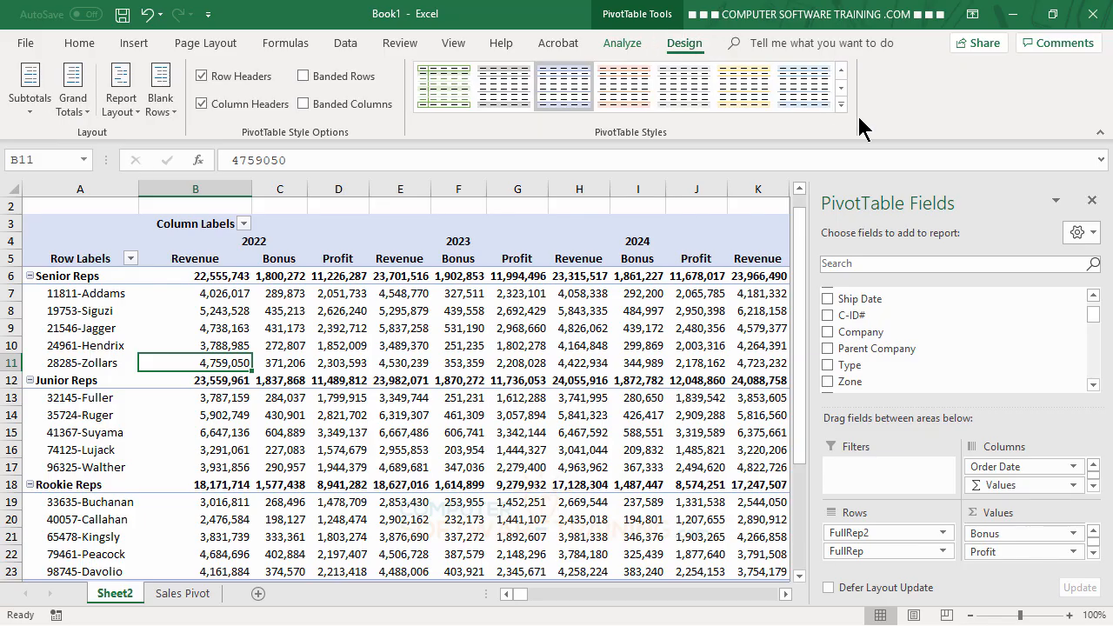
pyautogui.click(841, 105)
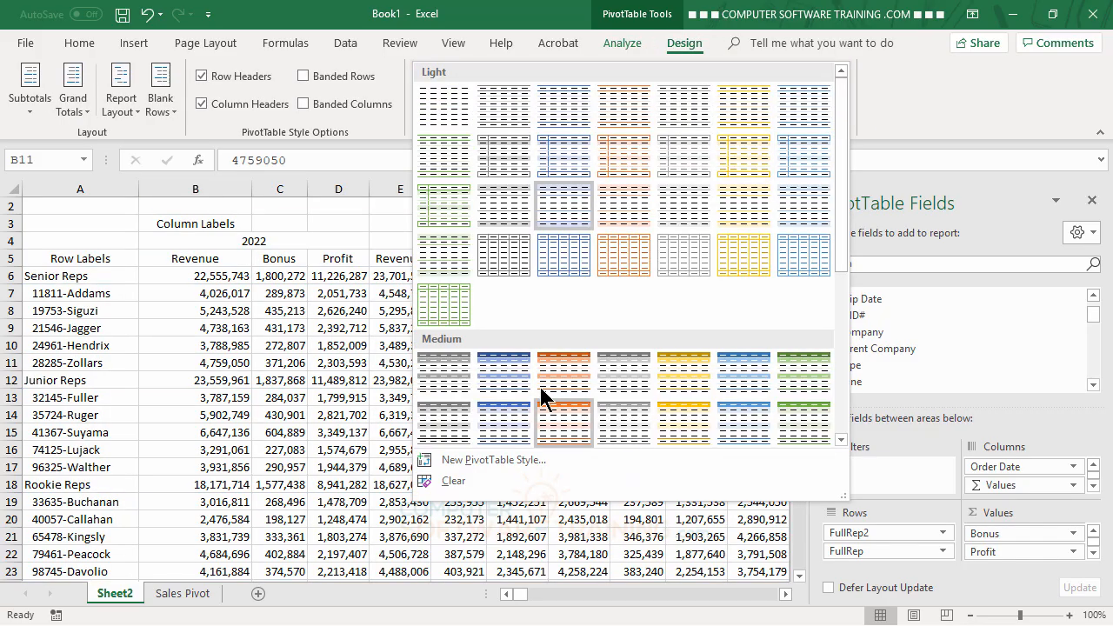
pyautogui.click(801, 374)
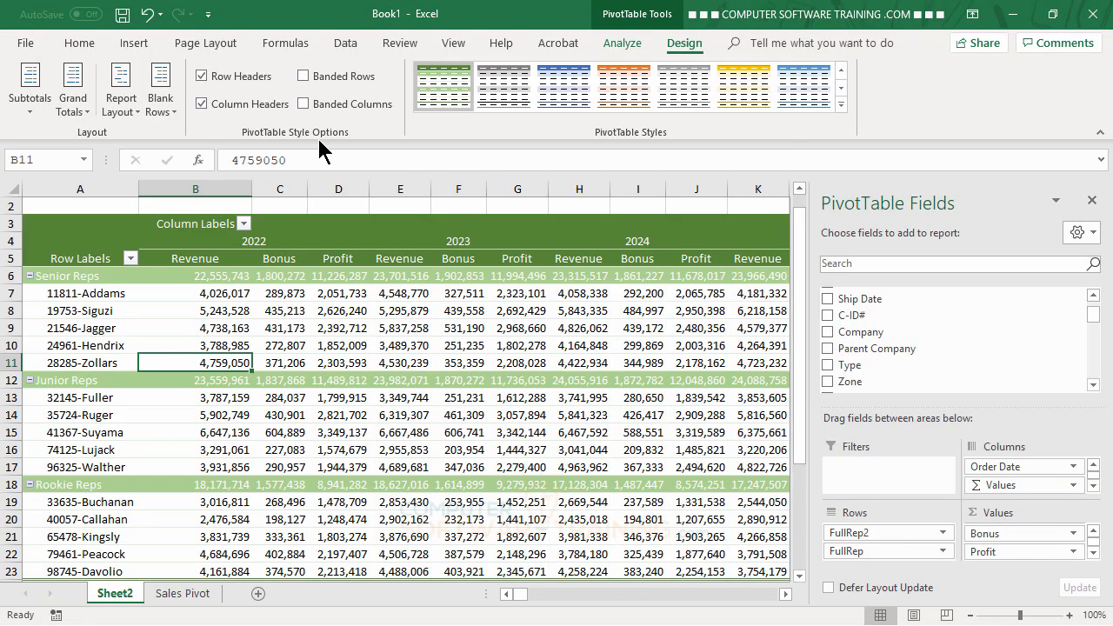
# Step: Turn on banded rows and banded columns for the PivotTable and insert a blank line after each item
pyautogui.click(348, 78)
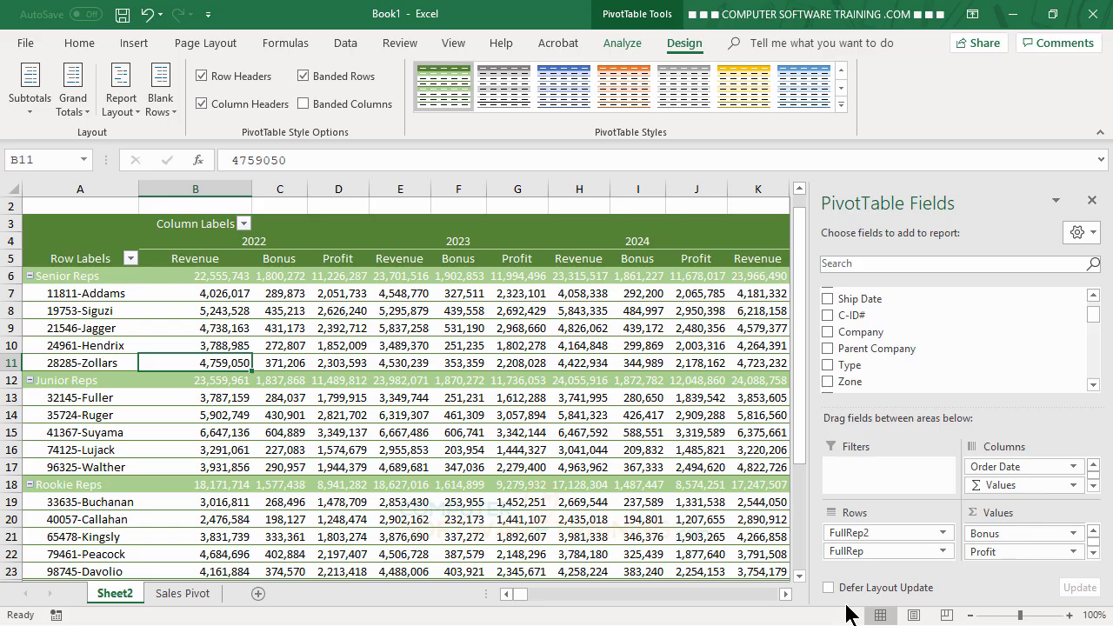
pyautogui.click(161, 104)
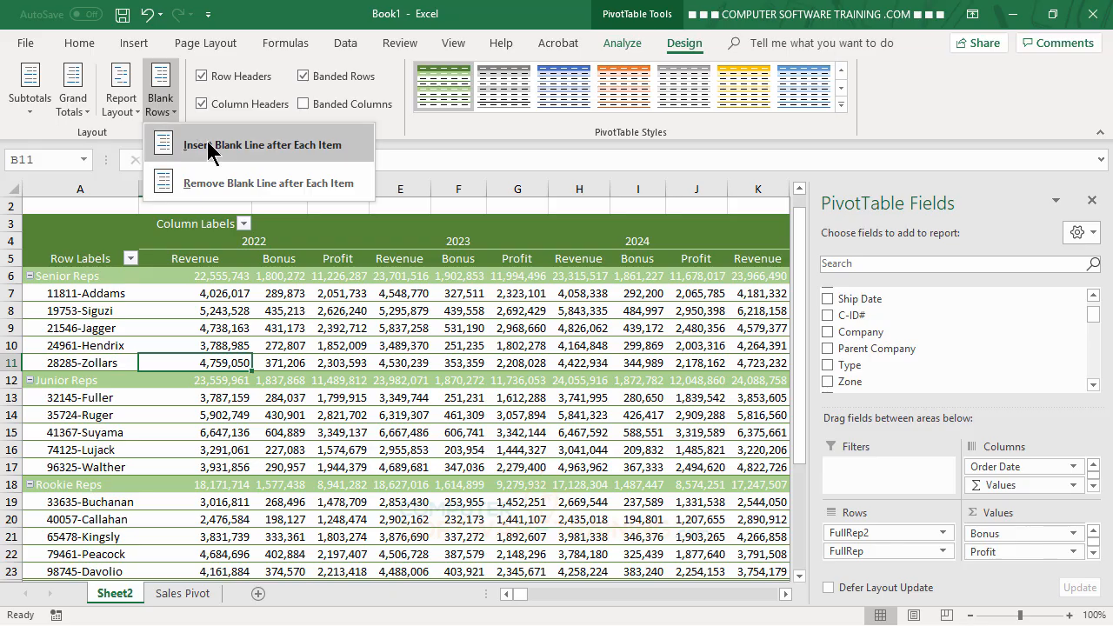
pyautogui.click(209, 146)
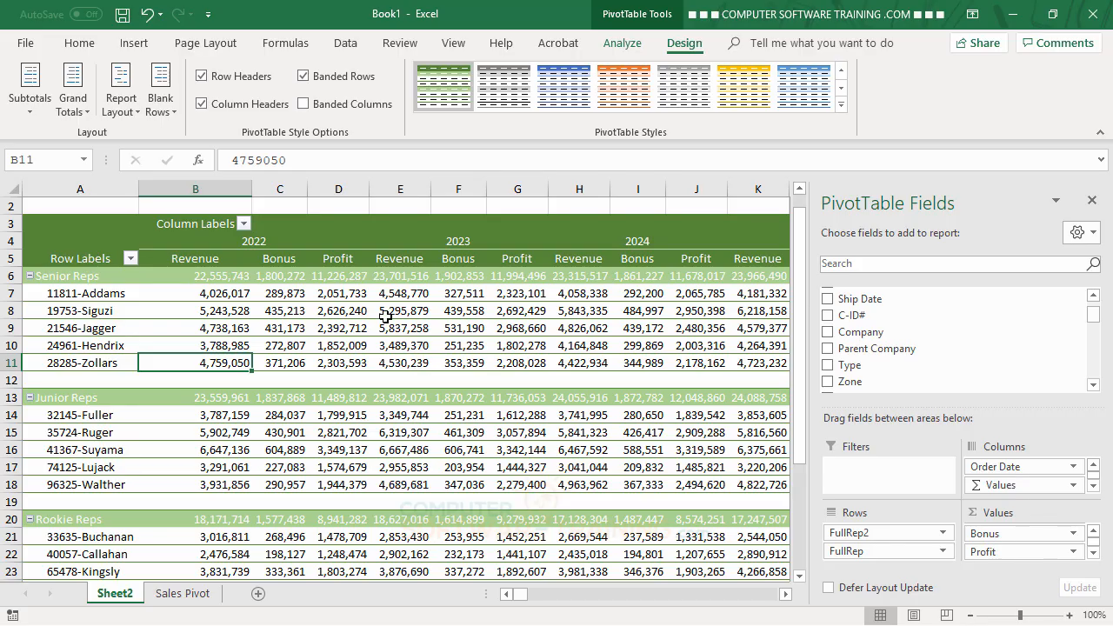
pyautogui.click(303, 103)
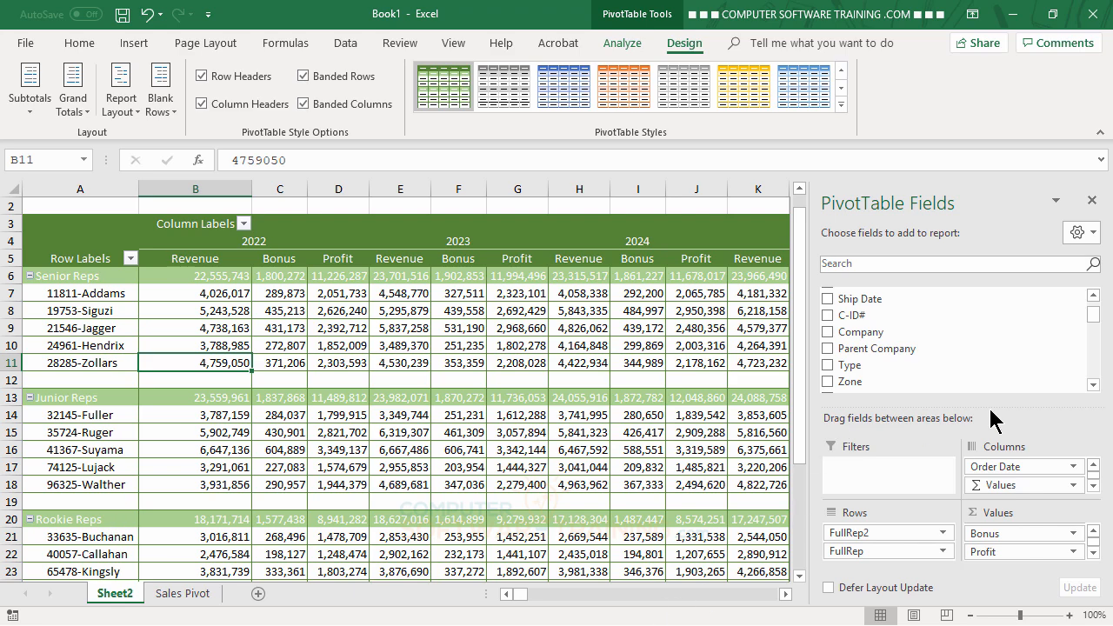
# Step: Remove FullRep from the PivotTable rows and add it back beneath FullRep2
pyautogui.moveTo(1093, 311); pyautogui.dragTo(1100, 364)
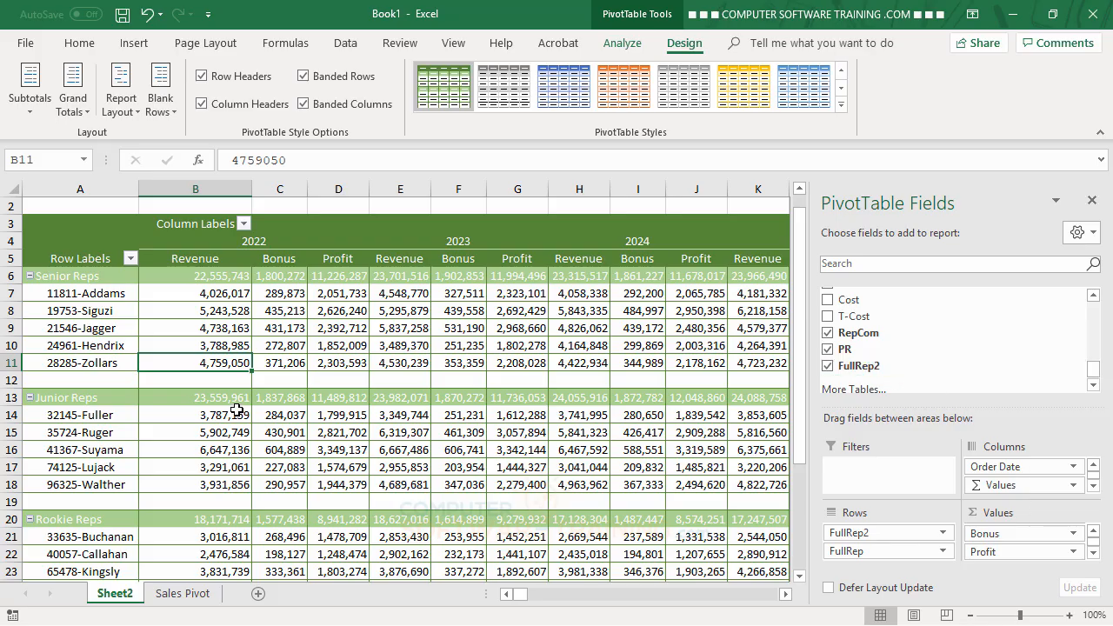
pyautogui.moveTo(439, 474)
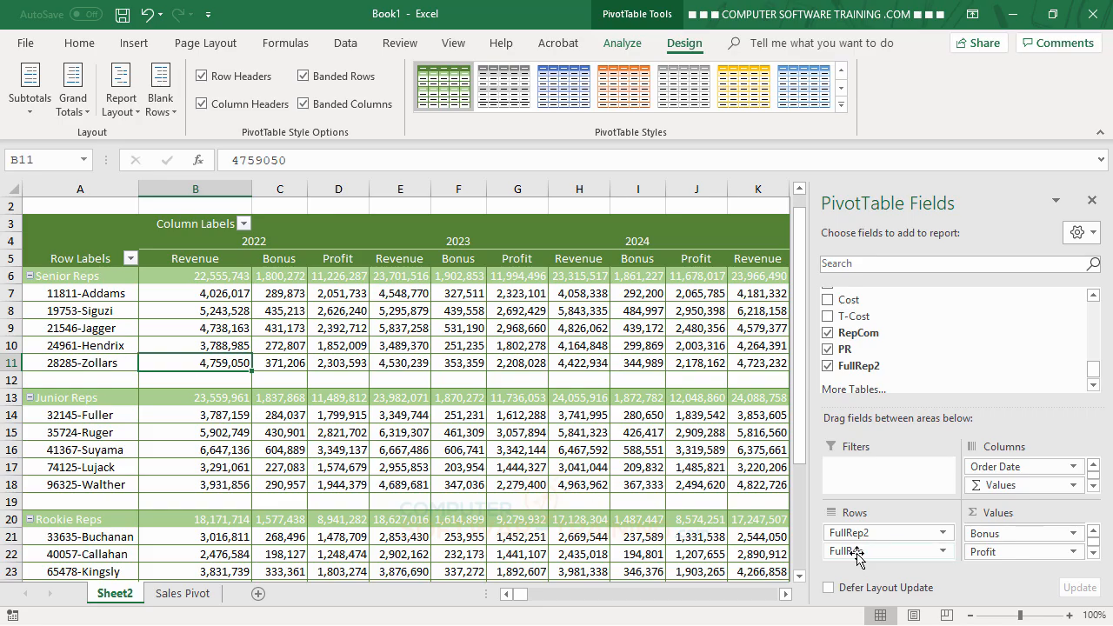
pyautogui.moveTo(856, 553); pyautogui.dragTo(723, 519)
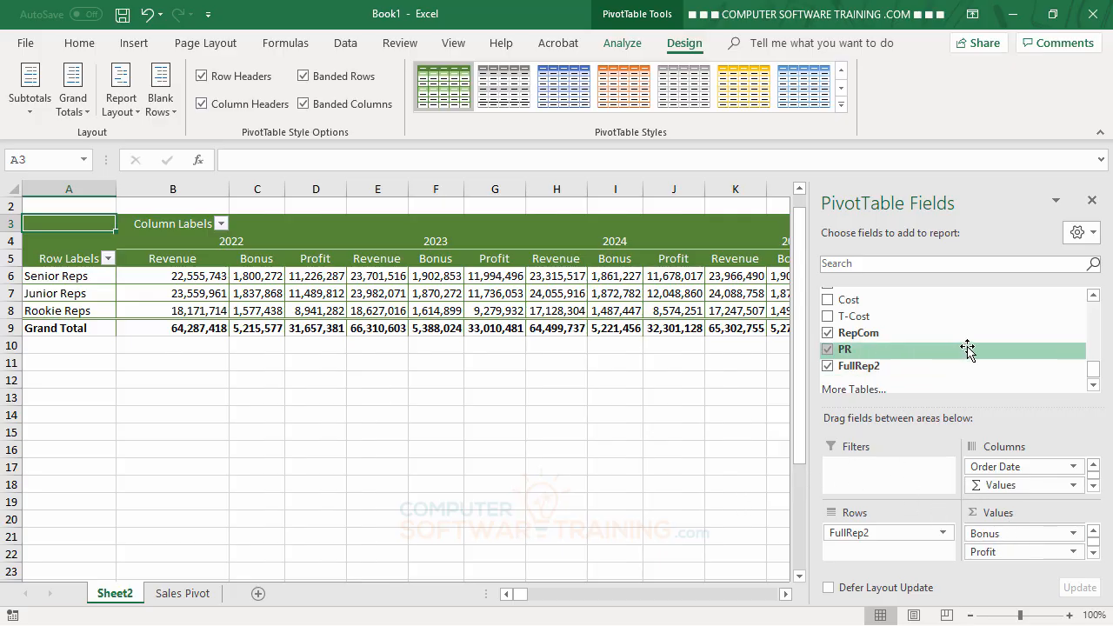
pyautogui.scroll(5, 967, 350)
pyautogui.scroll(3, 970, 350)
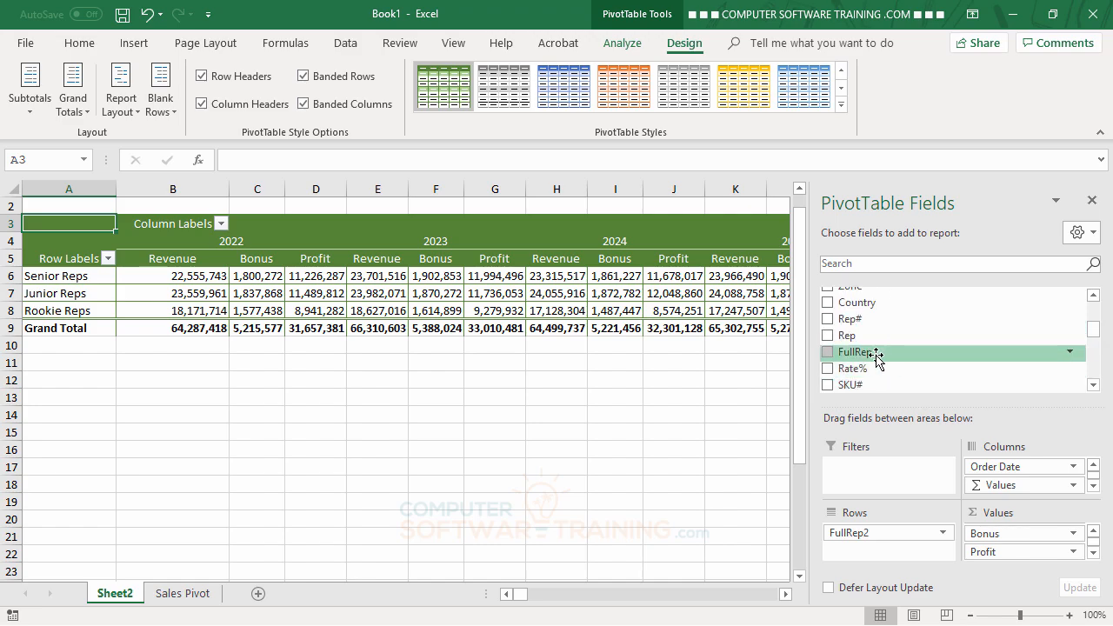
pyautogui.moveTo(878, 356); pyautogui.dragTo(881, 548)
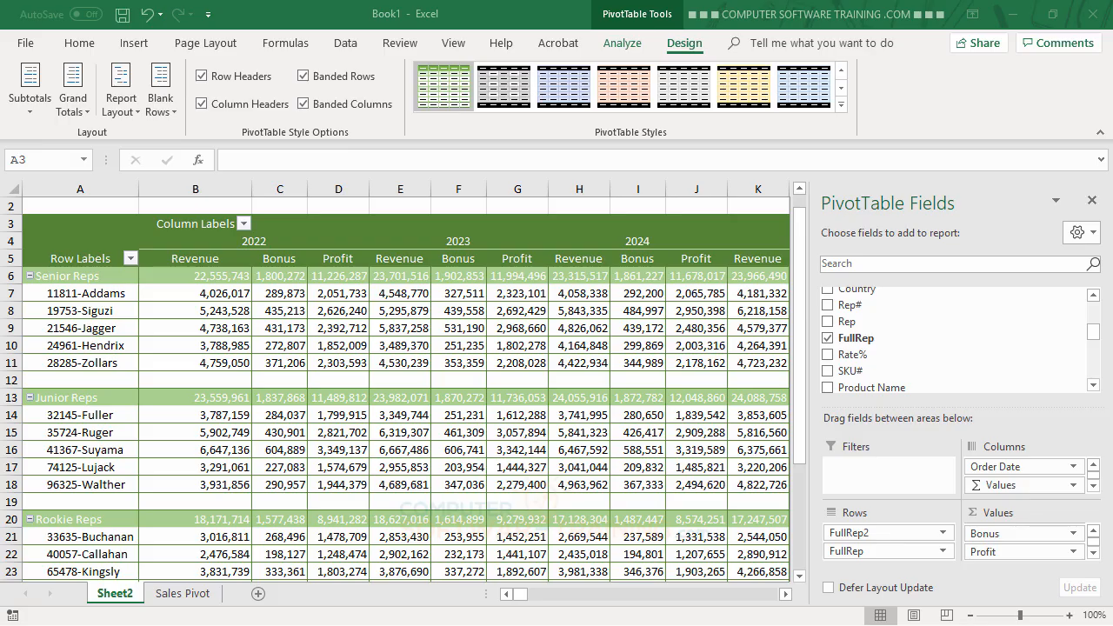
# Step: Replace FullRep with the Category field beneath FullRep2 in the PivotTable rows
pyautogui.click(857, 552)
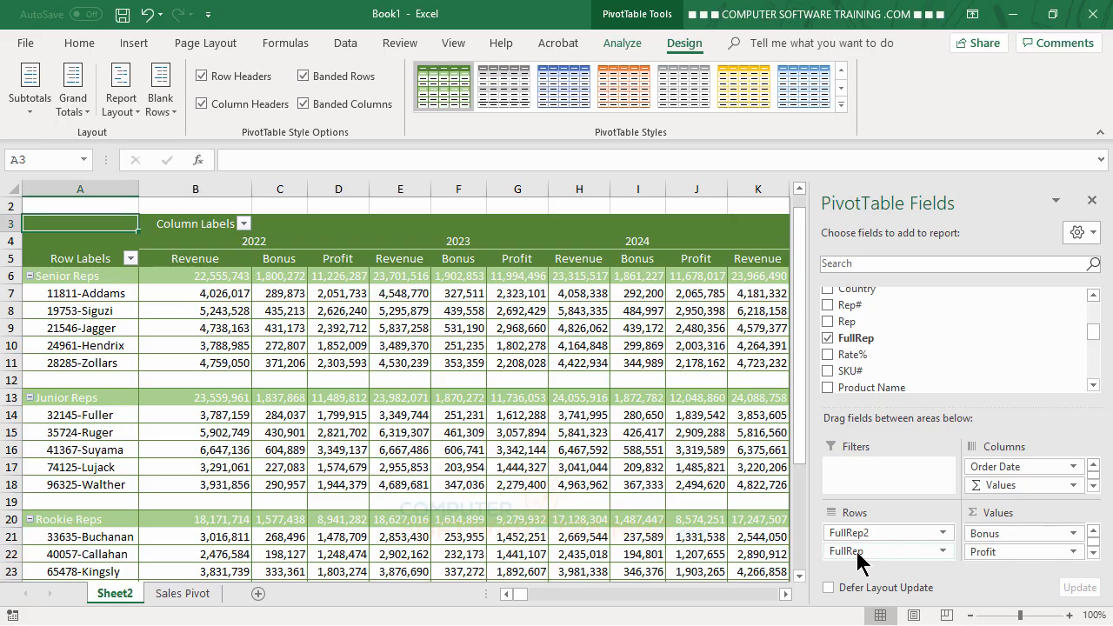
pyautogui.moveTo(857, 561); pyautogui.dragTo(651, 519)
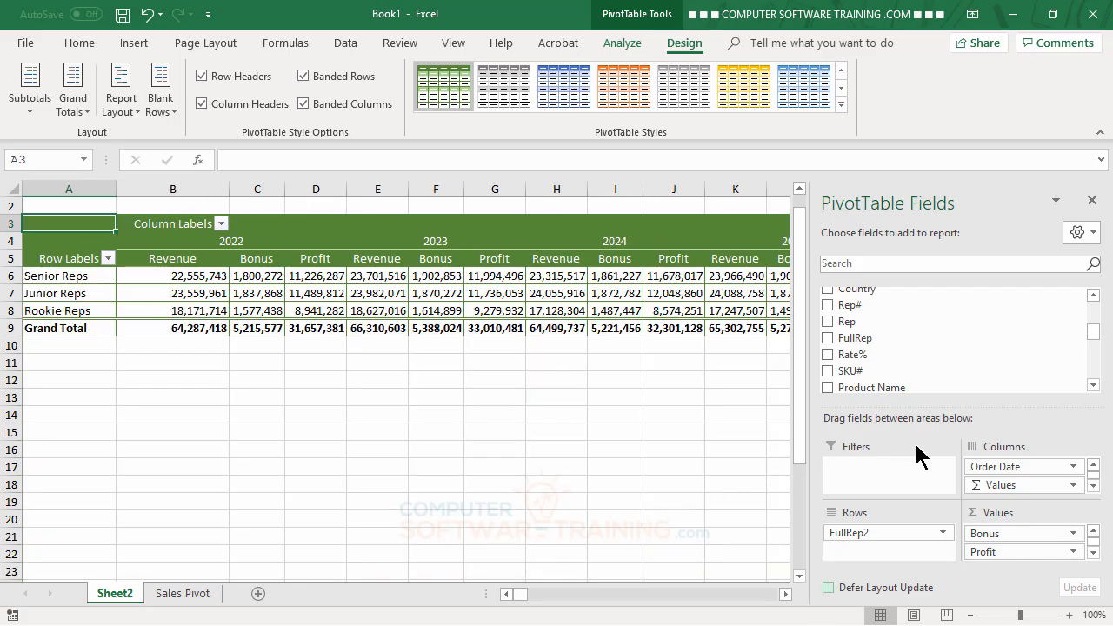
pyautogui.moveTo(1094, 335); pyautogui.dragTo(1096, 357)
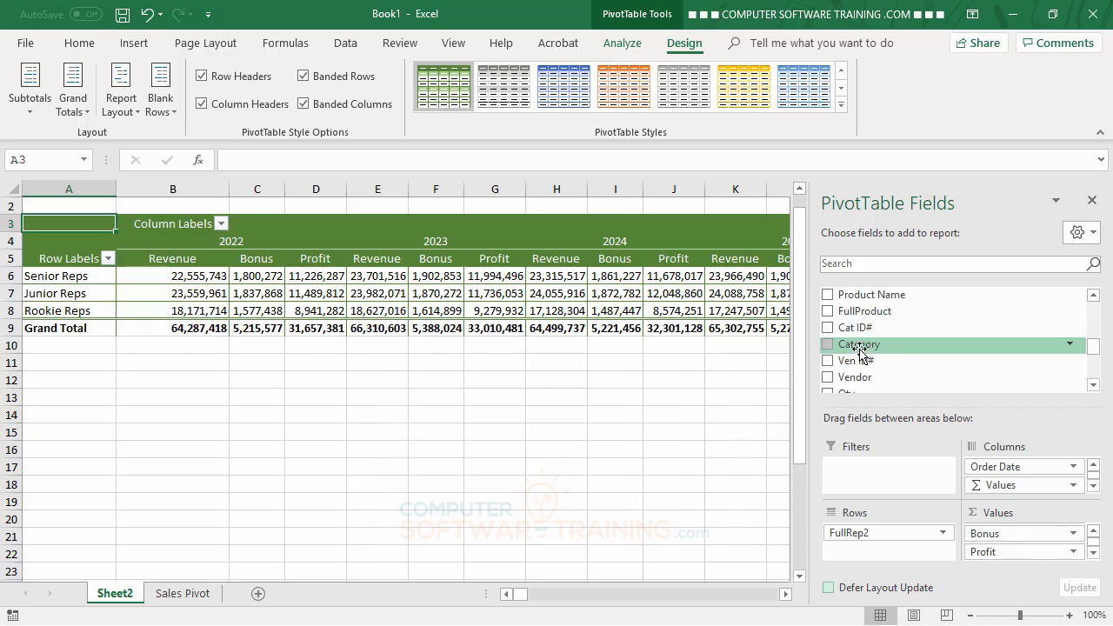
pyautogui.moveTo(858, 351); pyautogui.dragTo(878, 561)
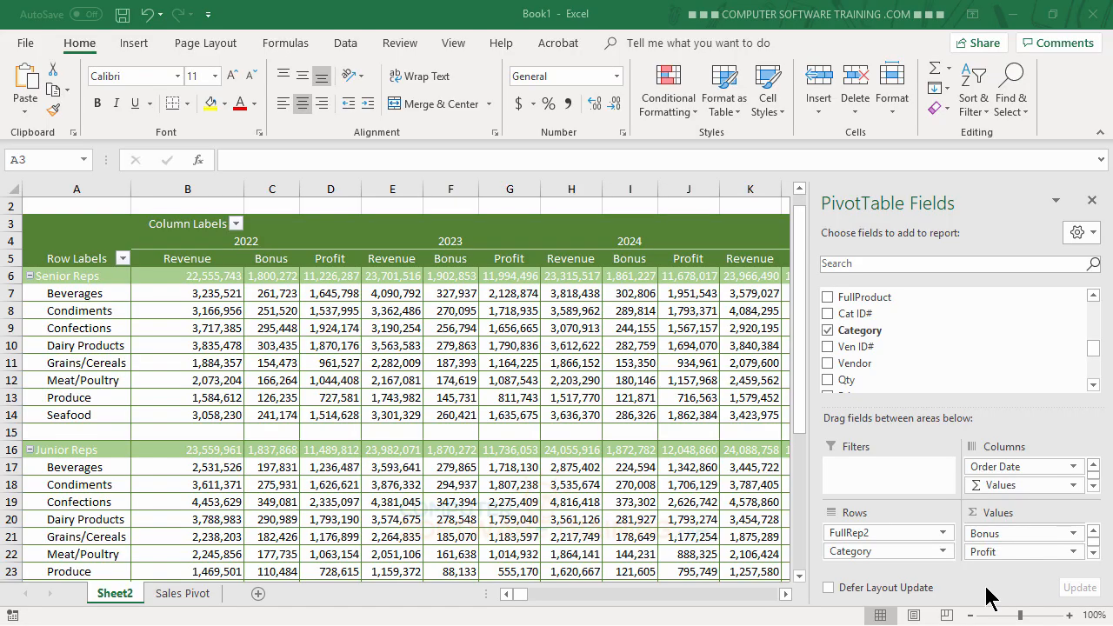
# Step: Replace Category with the Vendor field beneath FullRep2 in the PivotTable rows
pyautogui.click(859, 551)
pyautogui.moveTo(862, 552); pyautogui.dragTo(680, 532)
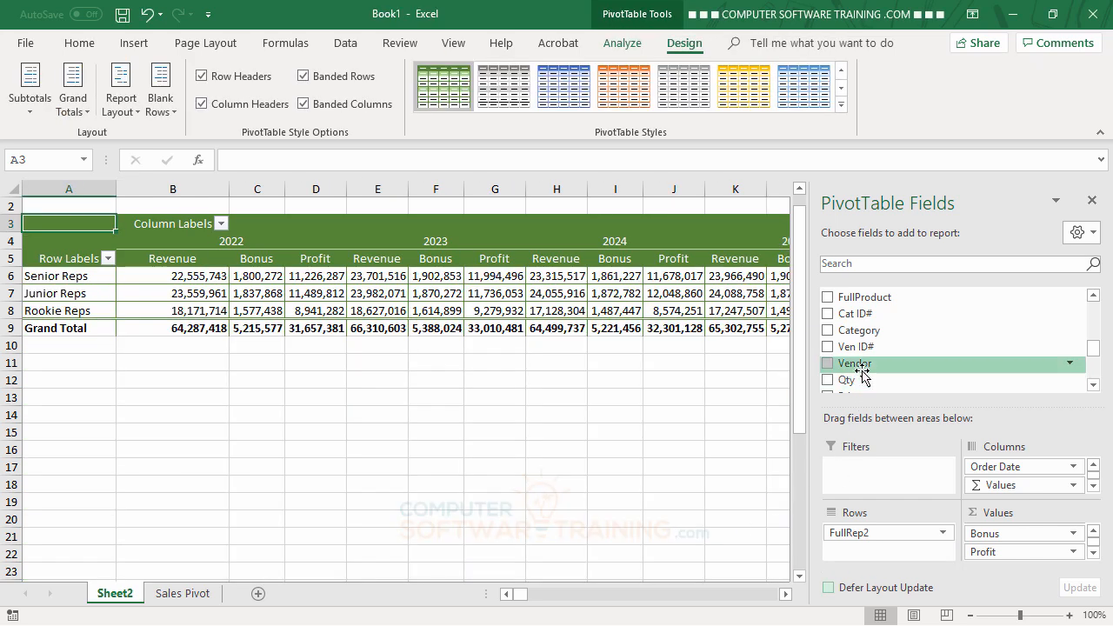
pyautogui.moveTo(856, 364); pyautogui.dragTo(876, 551)
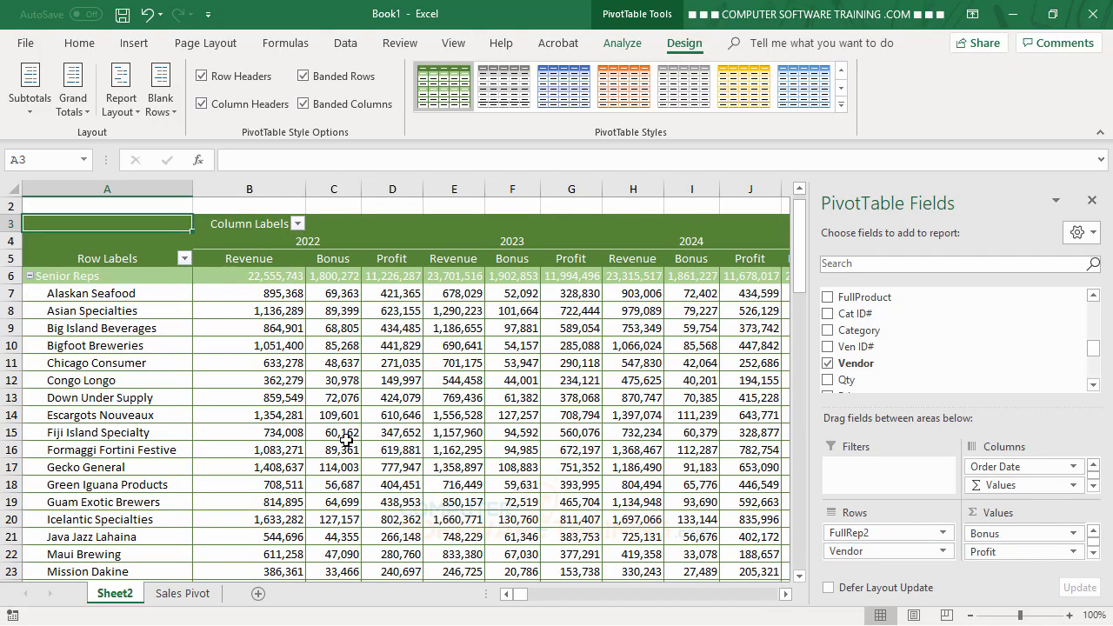
# Step: Look through the vendor rows listed under the Senior, Junior and Rookie Reps groups
pyautogui.scroll(-6, 346, 441)
pyautogui.scroll(6, 346, 441)
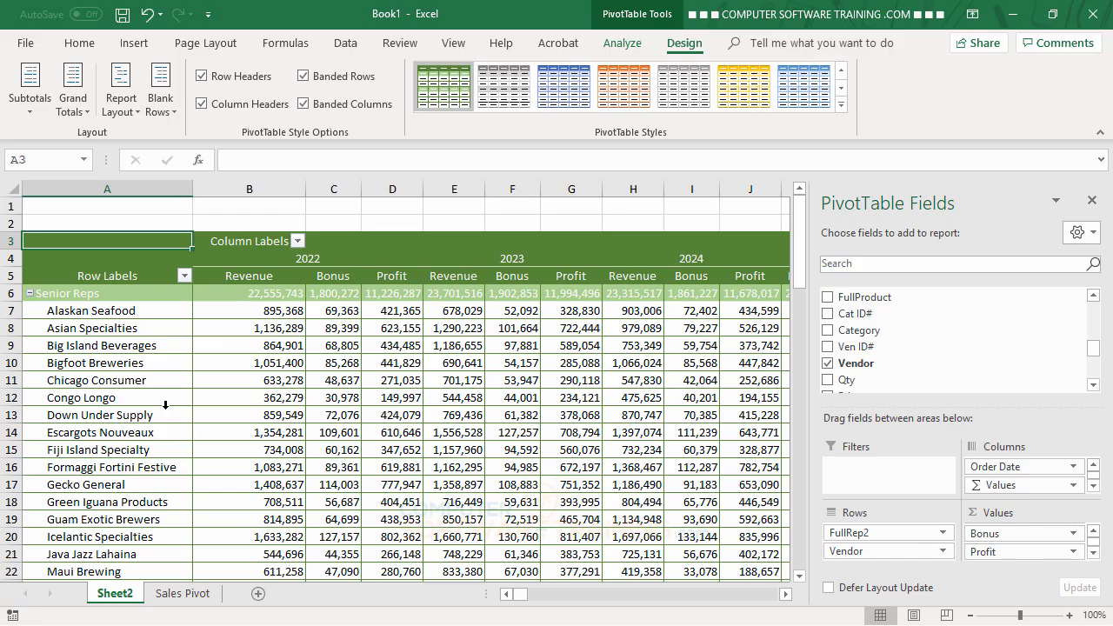
pyautogui.scroll(-10, 165, 401)
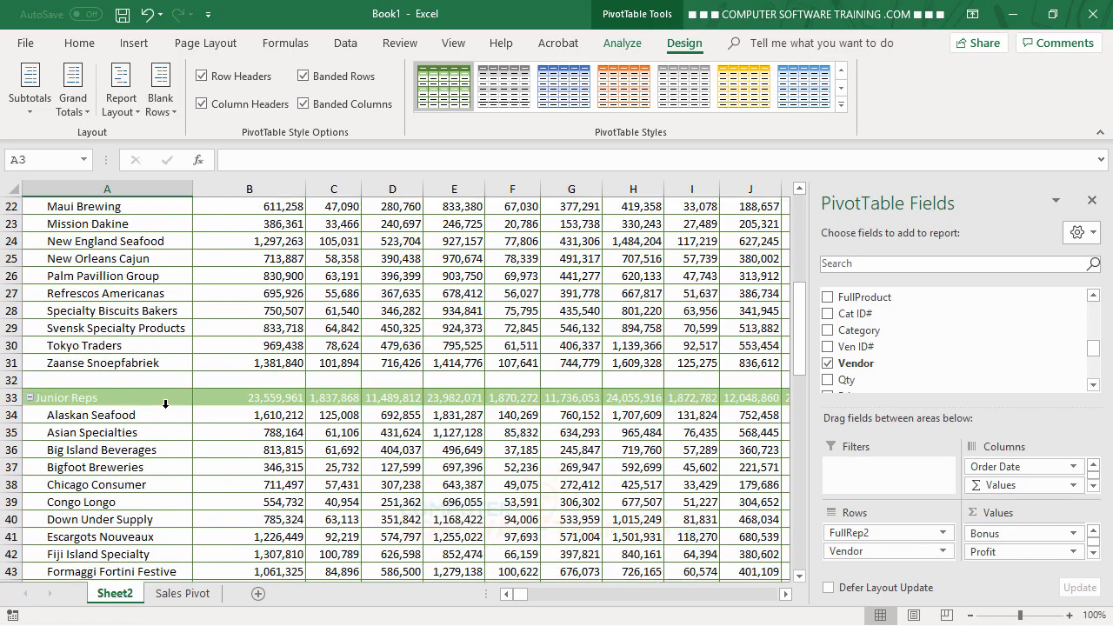
pyautogui.scroll(-4, 169, 405)
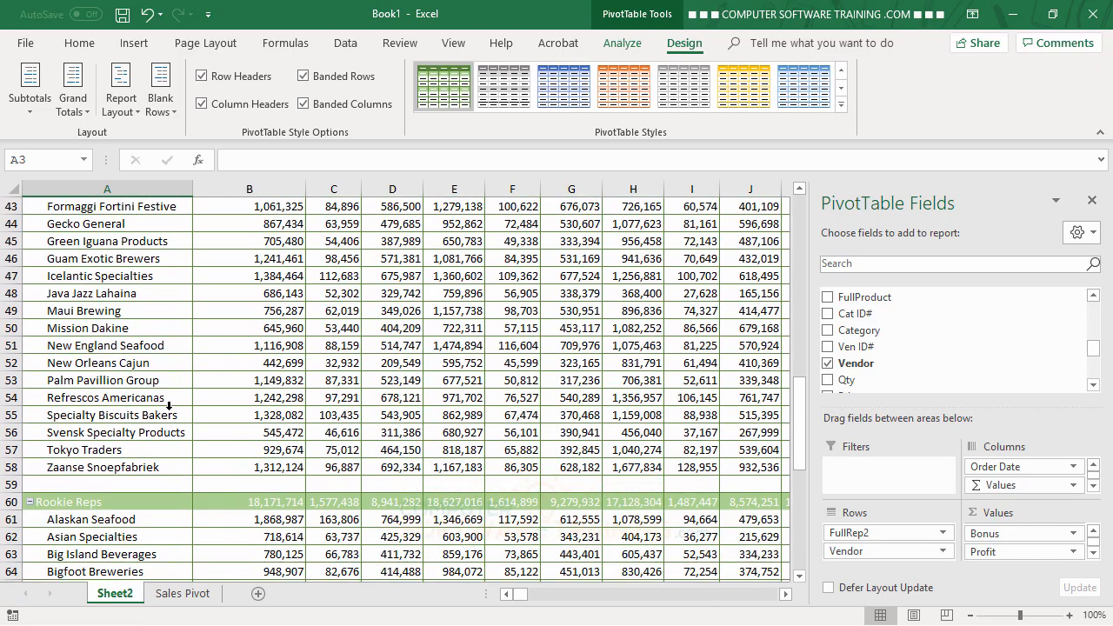
pyautogui.scroll(-5, 169, 405)
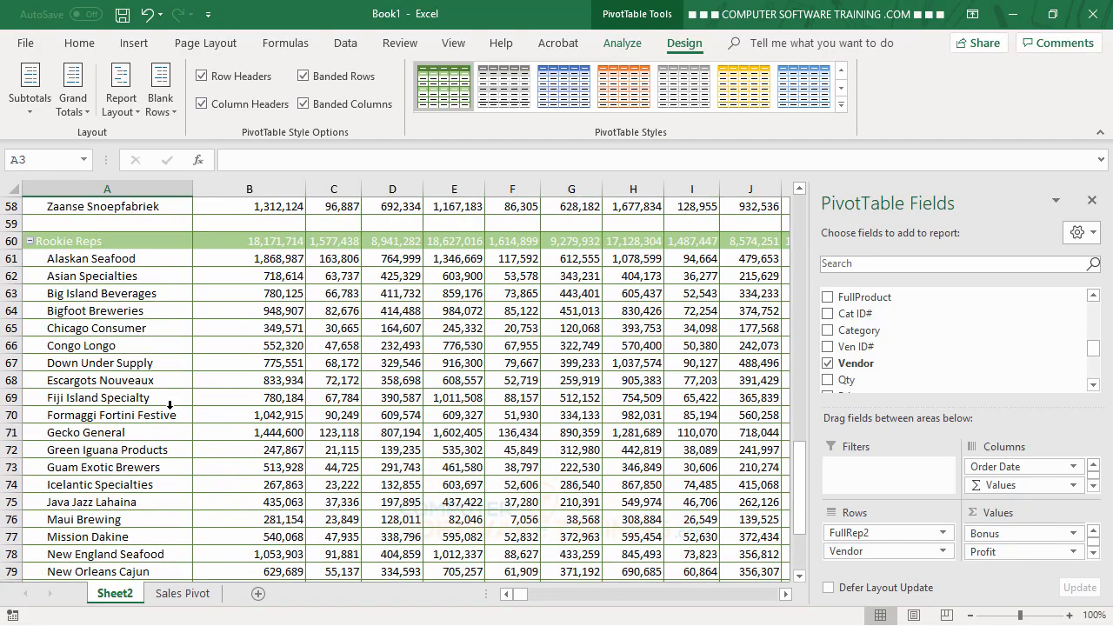
pyautogui.scroll(8, 170, 404)
pyautogui.scroll(11, 171, 404)
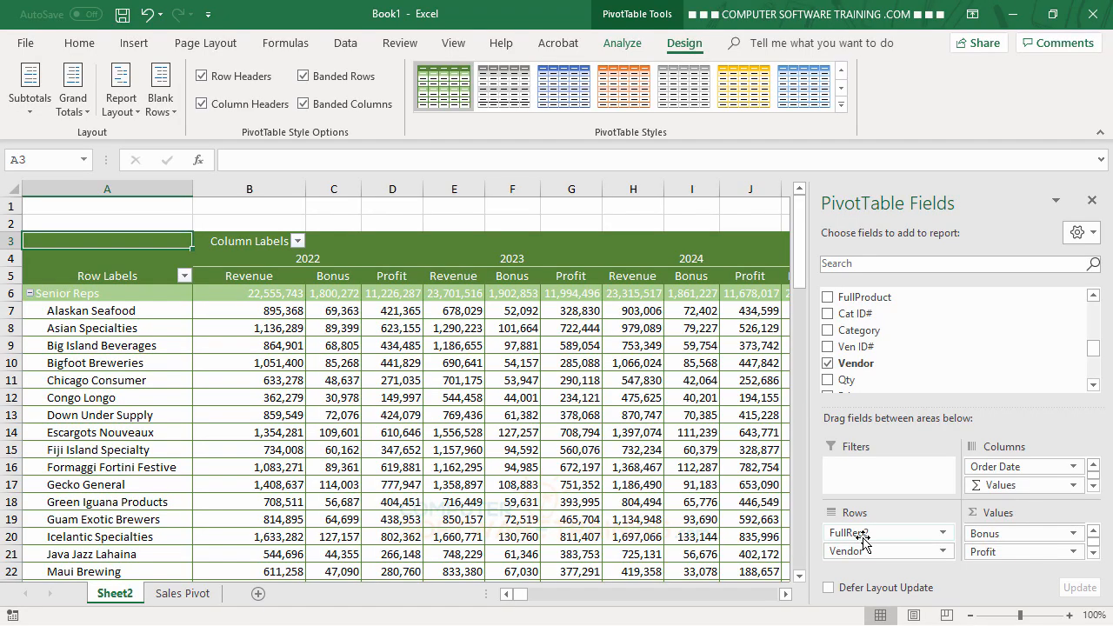
# Step: Move Vendor above FullRep2 in the rows and review the rep groups nested under each vendor
pyautogui.moveTo(867, 551); pyautogui.dragTo(871, 532)
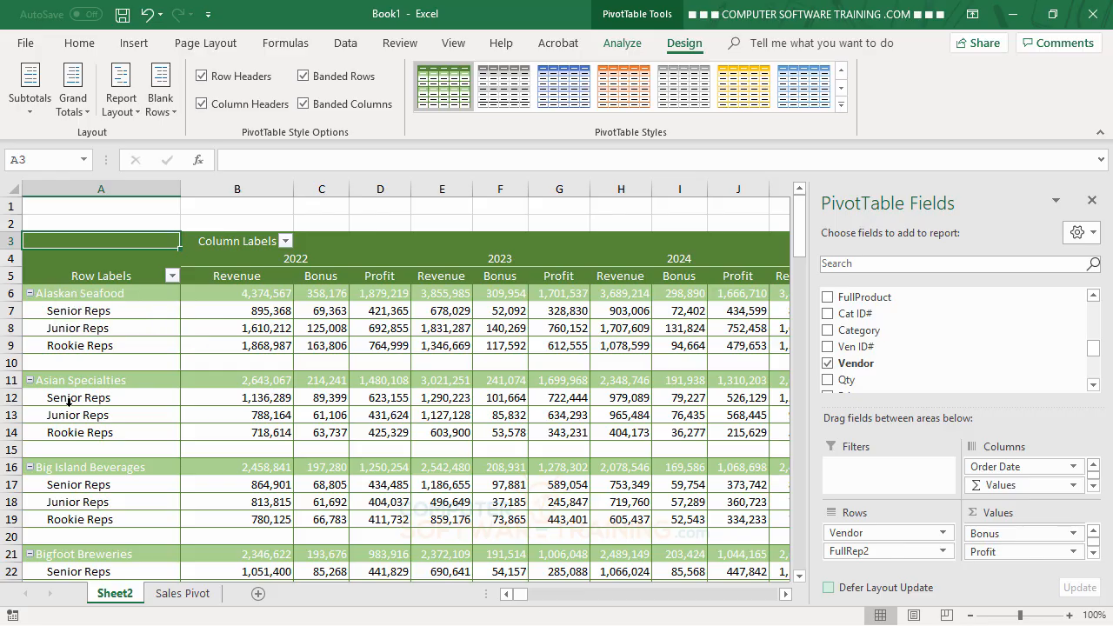
pyautogui.scroll(-5, 118, 504)
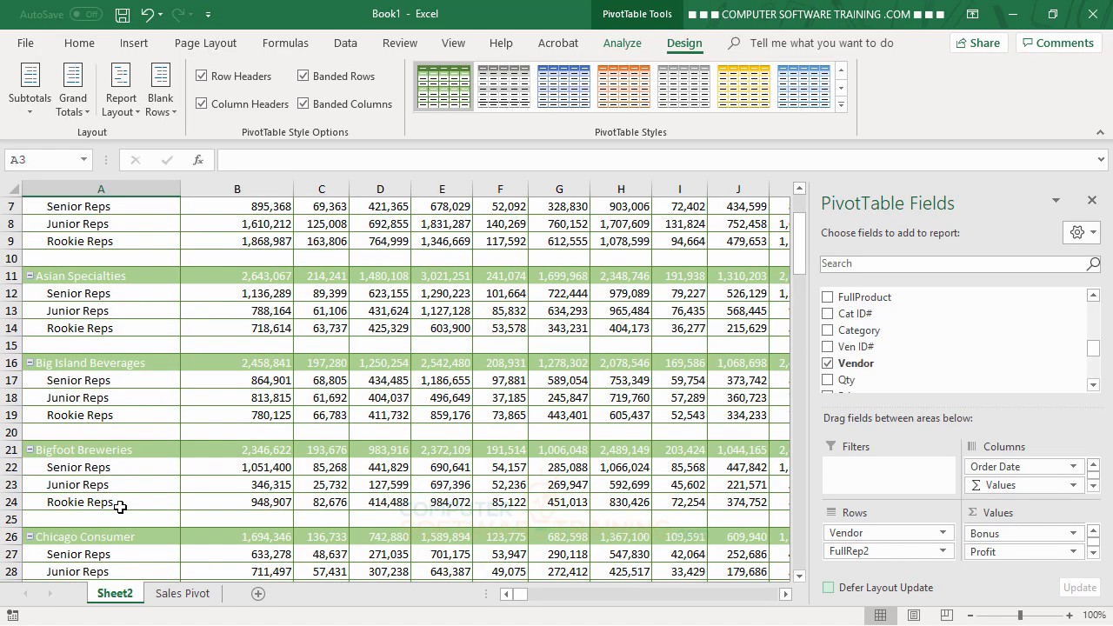
pyautogui.scroll(-8, 120, 505)
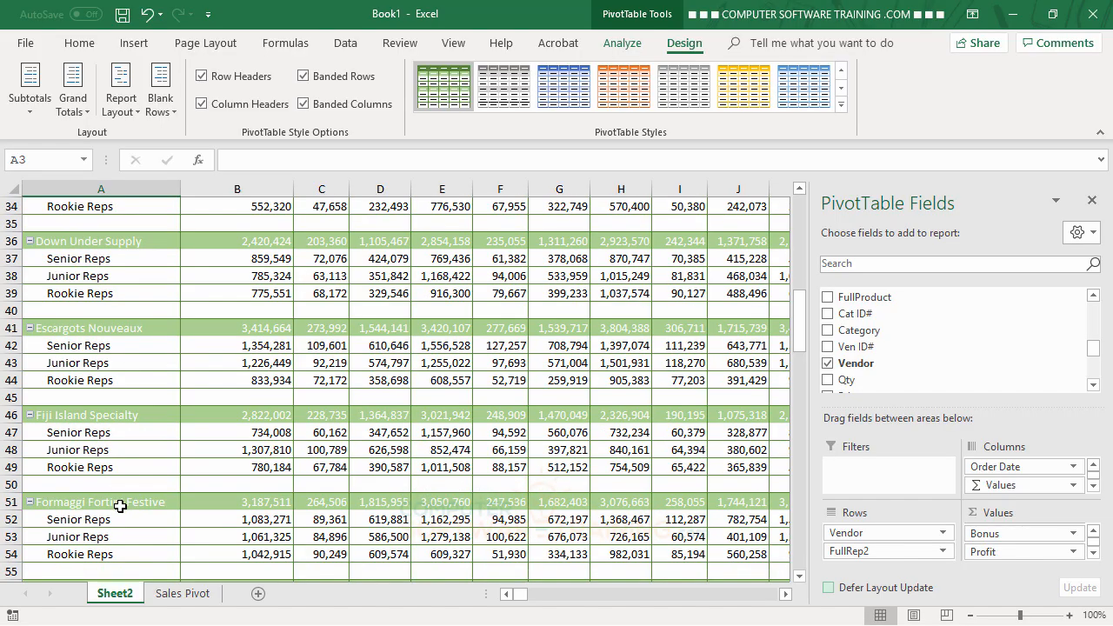
pyautogui.scroll(-6, 120, 505)
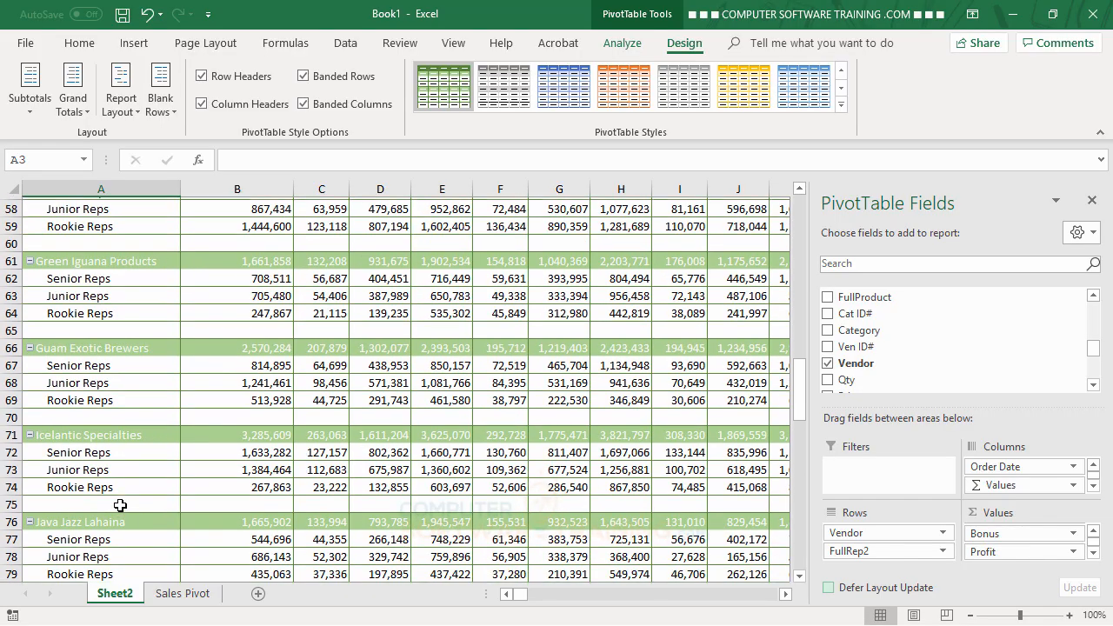
pyautogui.scroll(5, 120, 505)
pyautogui.scroll(3, 120, 505)
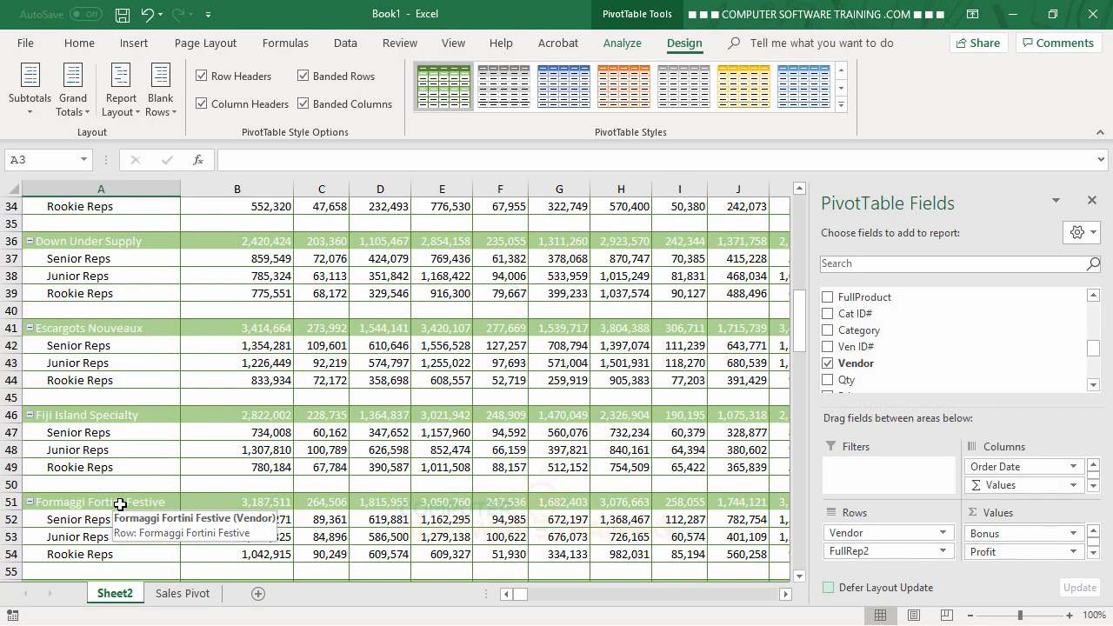
pyautogui.scroll(11, 120, 505)
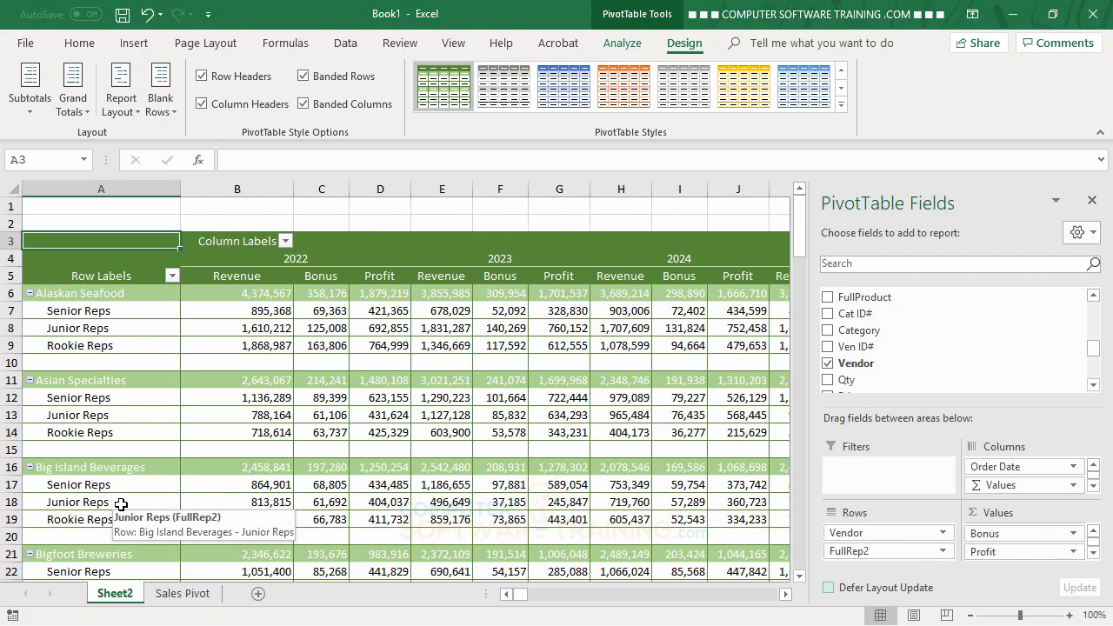
pyautogui.press('F12')
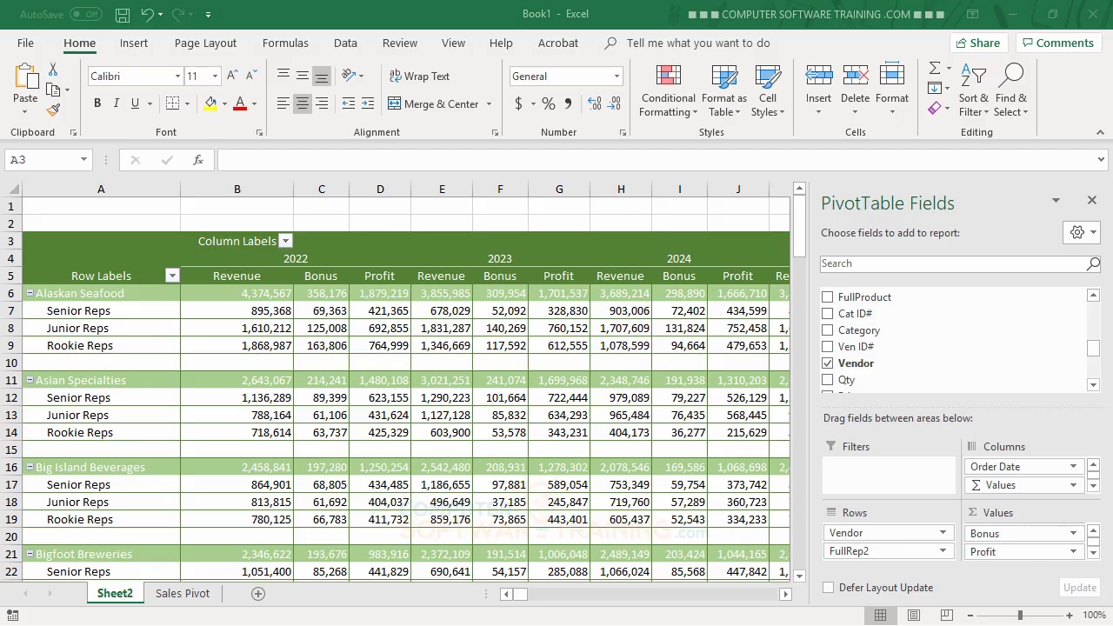
# Step: Remove FullRep2 from the PivotTable rows and Bonus from the values
pyautogui.click(858, 551)
pyautogui.moveTo(860, 553); pyautogui.dragTo(677, 513)
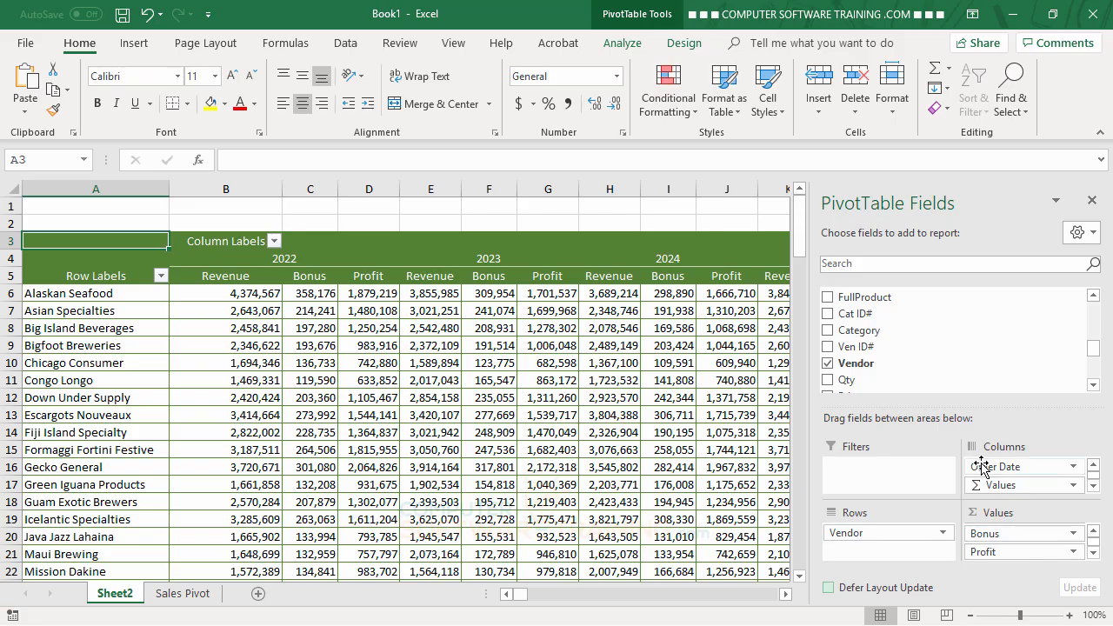
pyautogui.moveTo(990, 408); pyautogui.dragTo(973, 334)
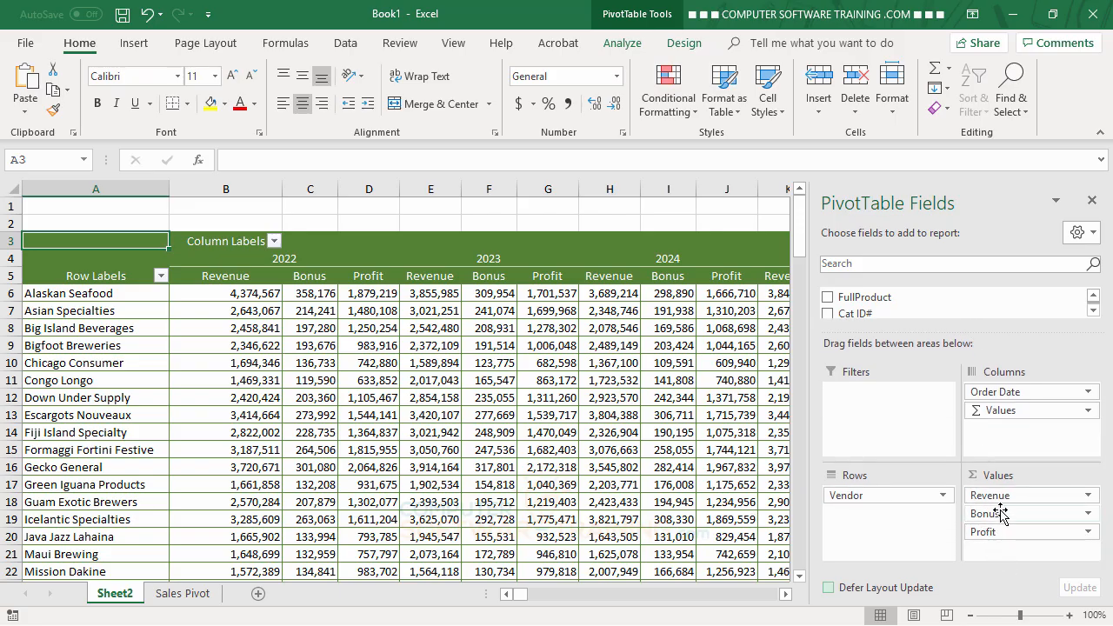
pyautogui.moveTo(999, 515); pyautogui.dragTo(718, 487)
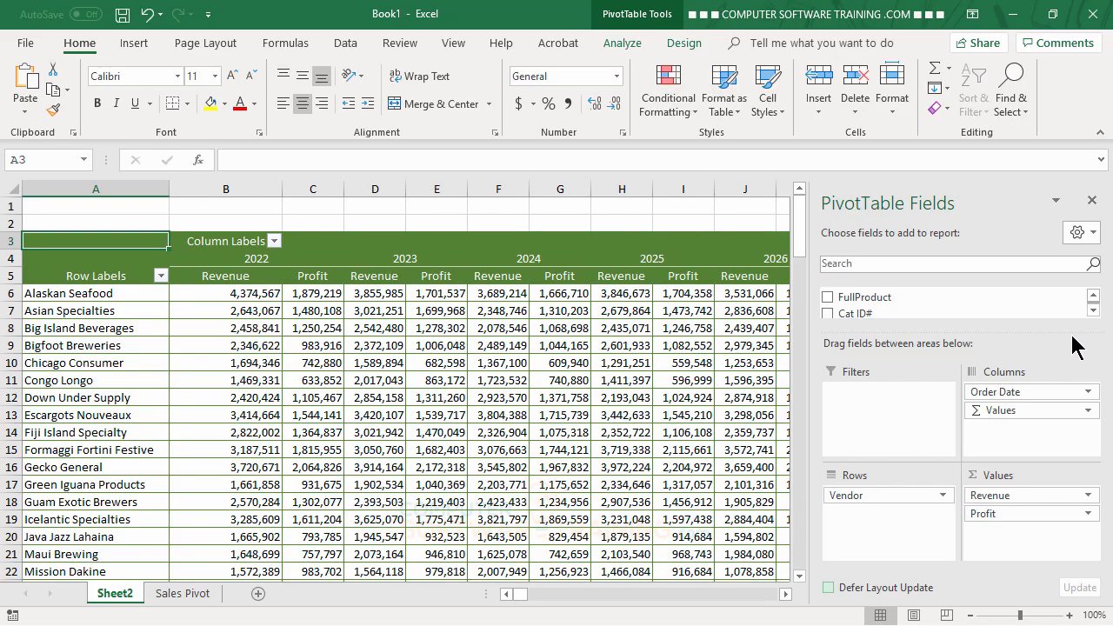
# Step: Add the T-Cost field to the PivotTable values between Revenue and Profit
pyautogui.click(1093, 310)
pyautogui.click(1093, 310)
pyautogui.click(1093, 310)
pyautogui.click(1093, 310)
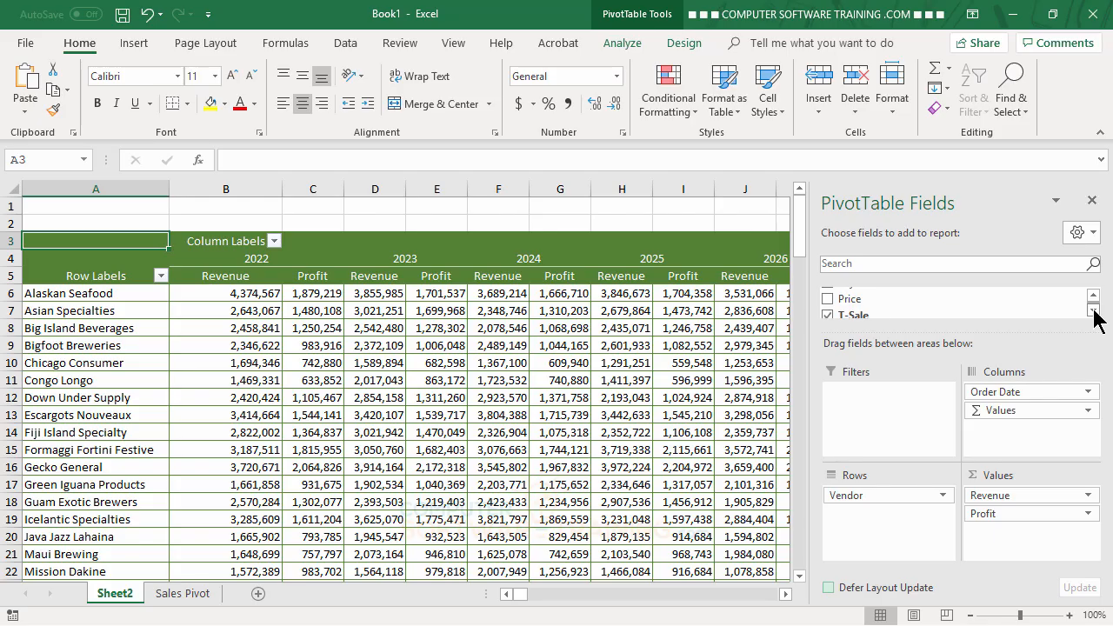
pyautogui.click(1093, 311)
pyautogui.click(1093, 311)
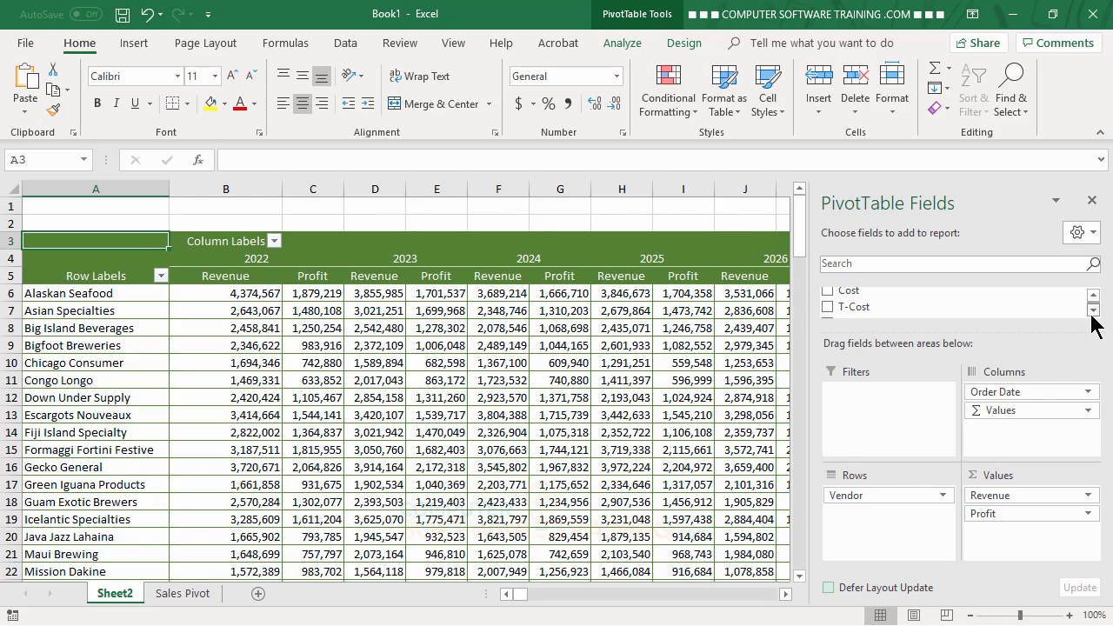
pyautogui.moveTo(870, 308); pyautogui.dragTo(994, 494)
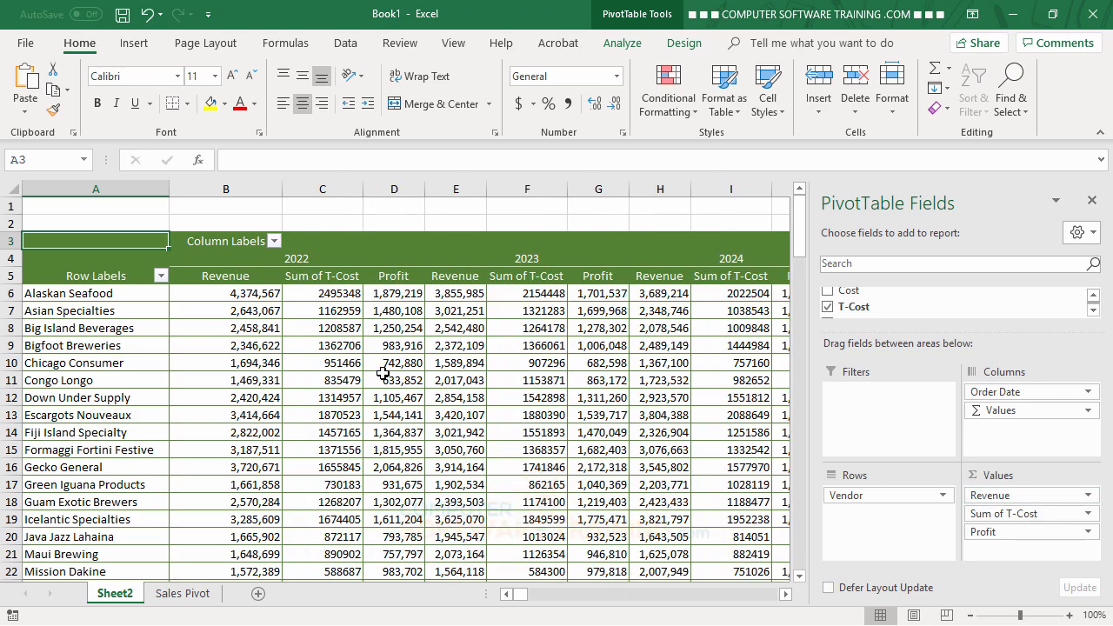
# Step: Rename the Sum of T-Cost value heading as COG's
pyautogui.click(333, 277)
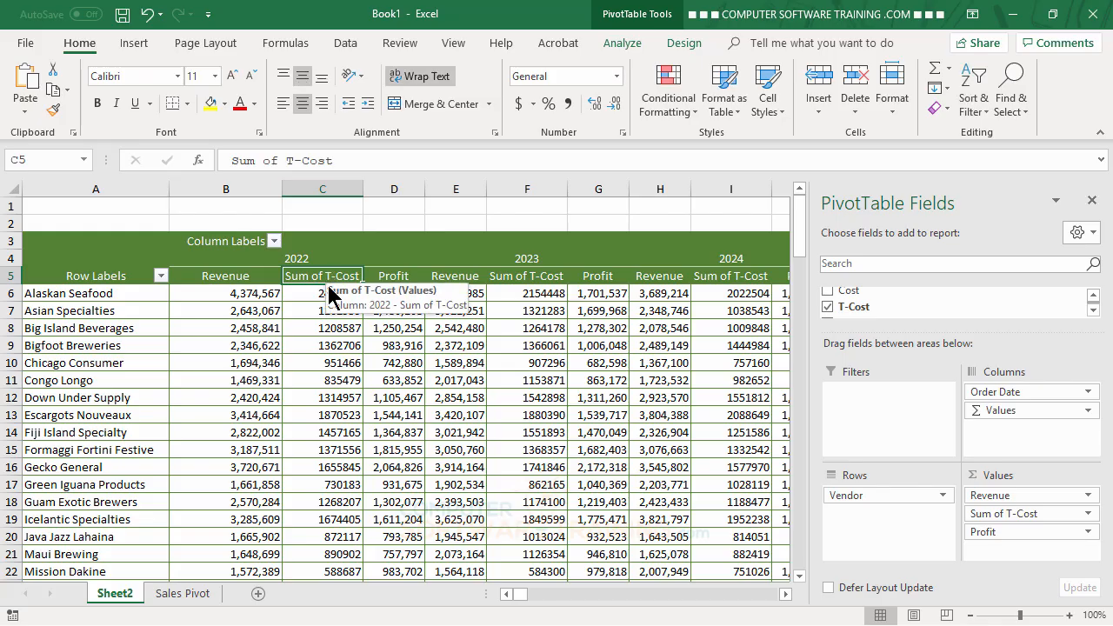
pyautogui.write('CO')
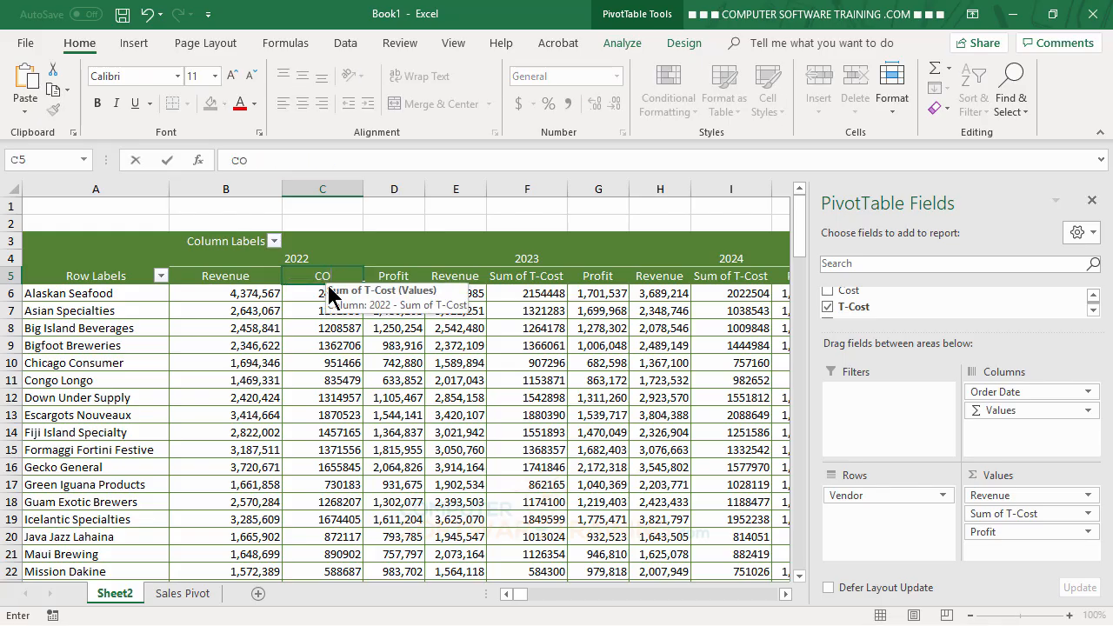
pyautogui.write("G's")
pyautogui.press('Return')
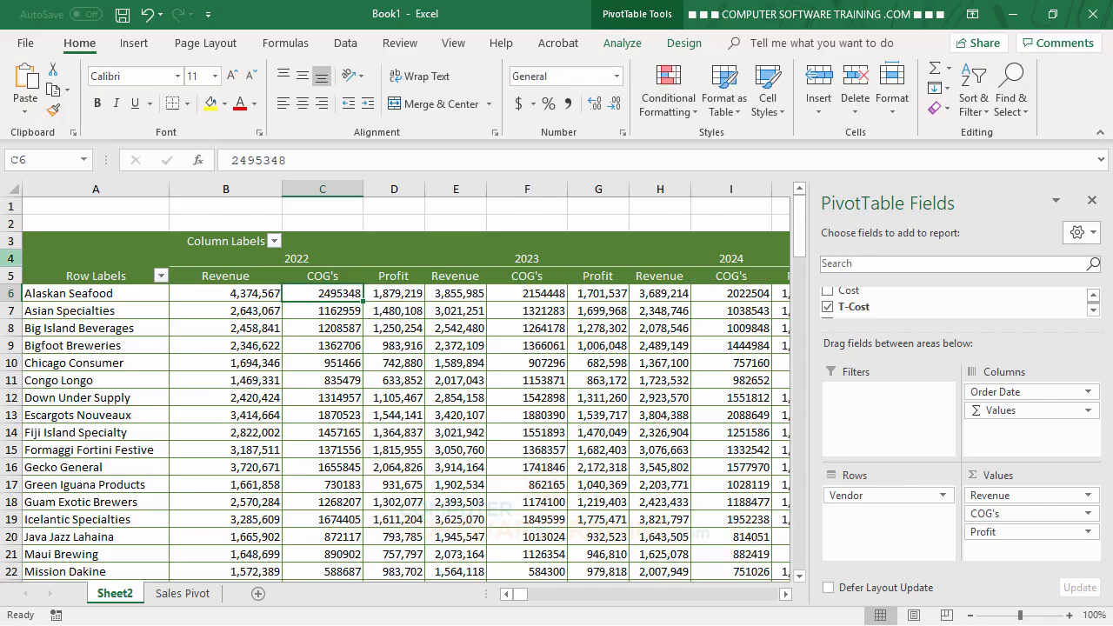
# Step: Autofit the width of all the columns on the PivotTable sheet
pyautogui.click(16, 191)
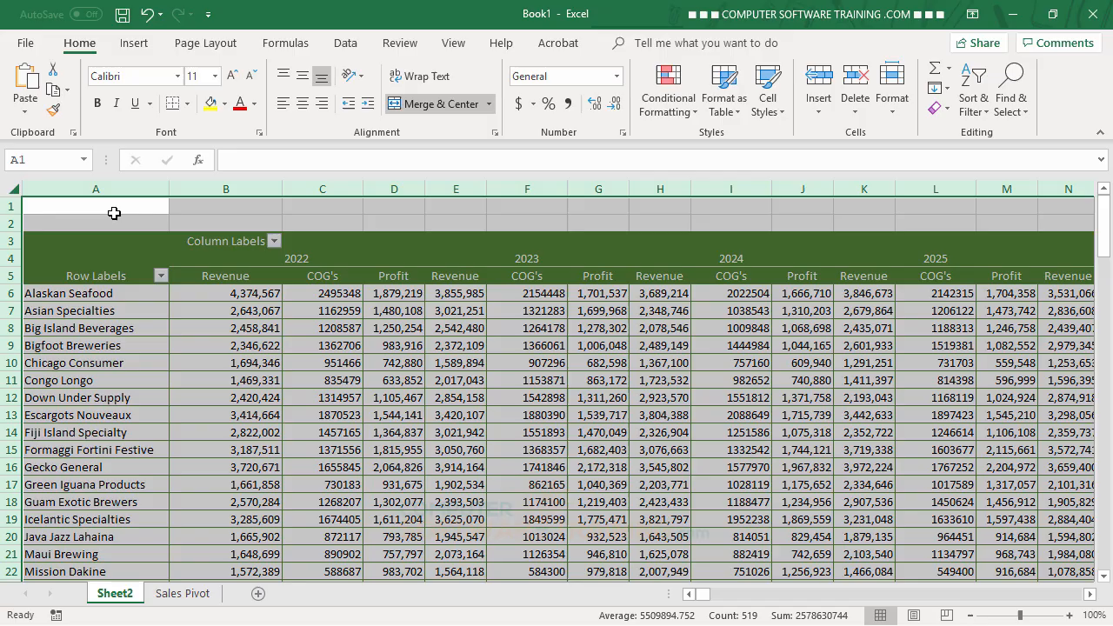
pyautogui.doubleClick(166, 187)
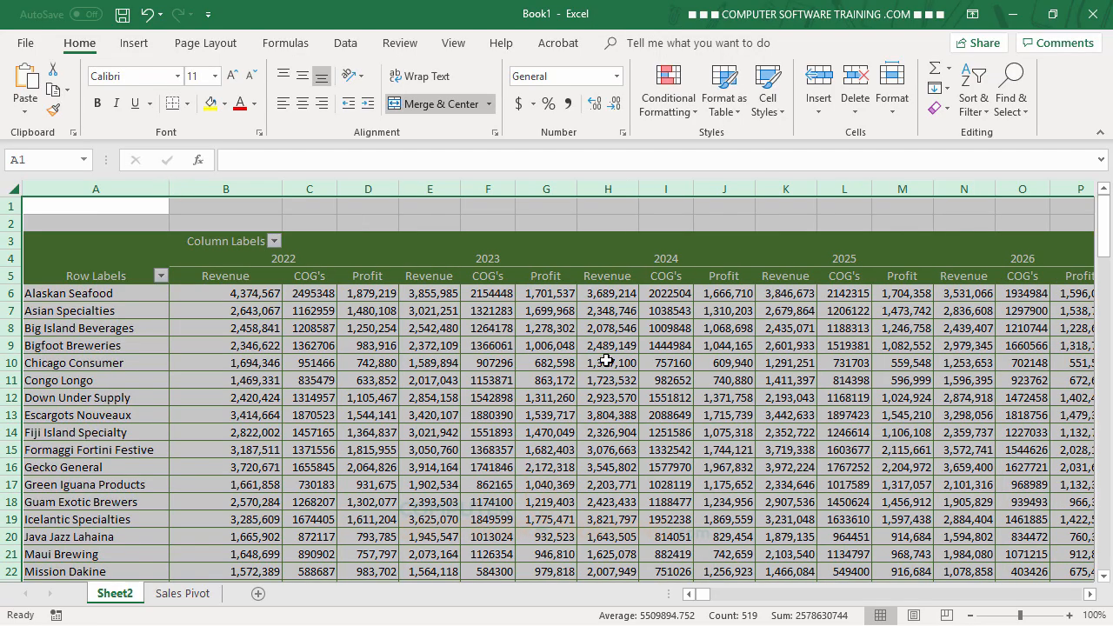
pyautogui.click(474, 402)
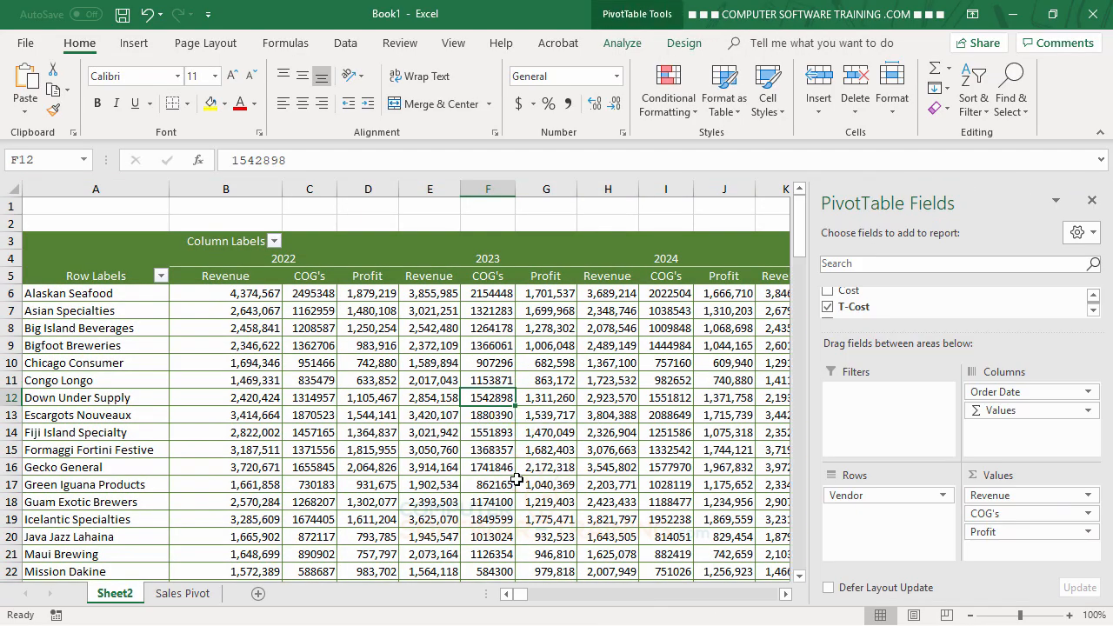
# Step: Format the COG's value field as Number with a thousands separator and 0 decimal places
pyautogui.doubleClick(491, 286)
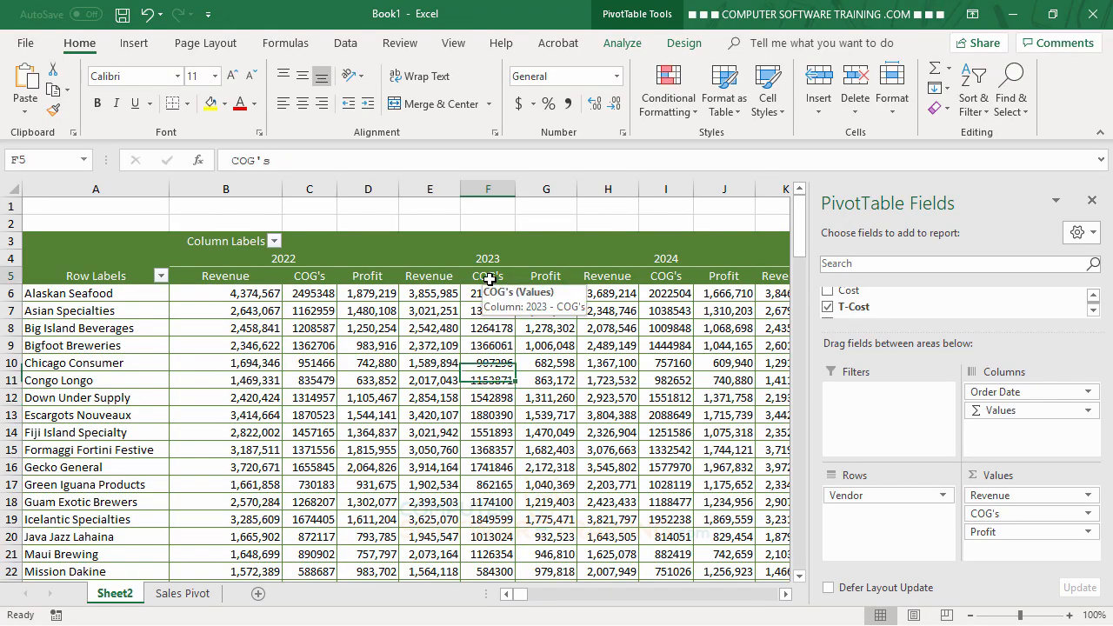
pyautogui.click(539, 518)
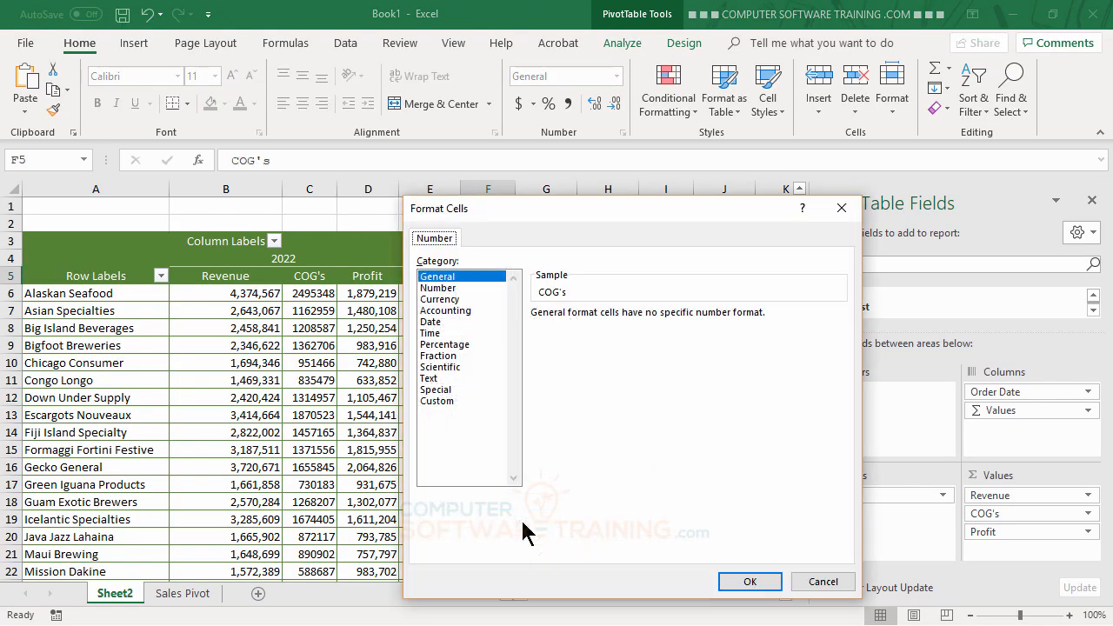
pyautogui.click(444, 288)
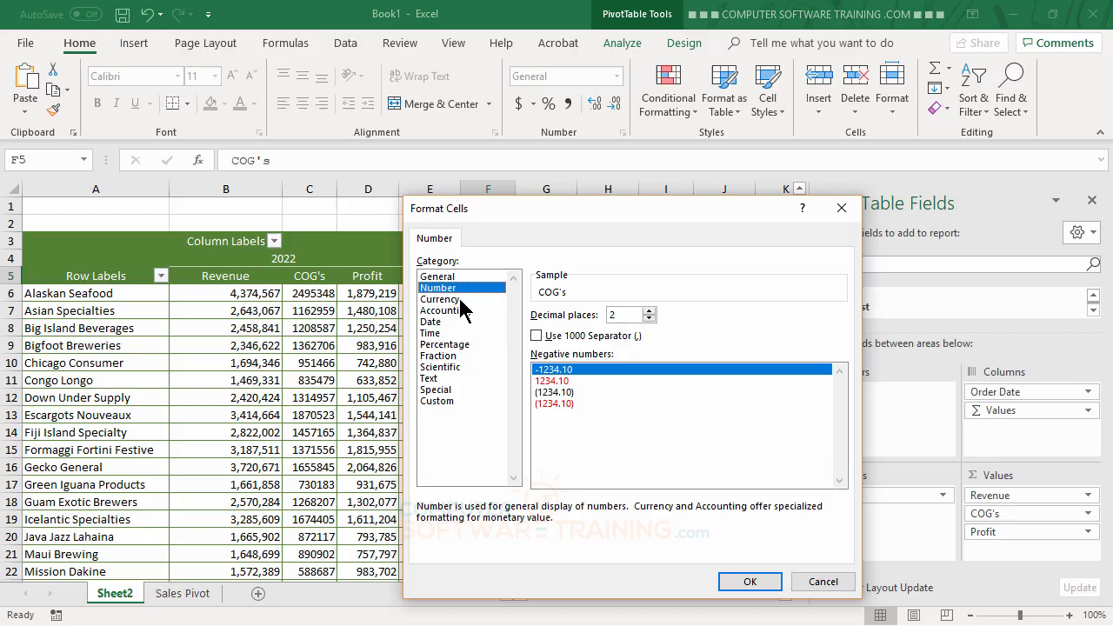
pyautogui.click(536, 336)
pyautogui.click(649, 318)
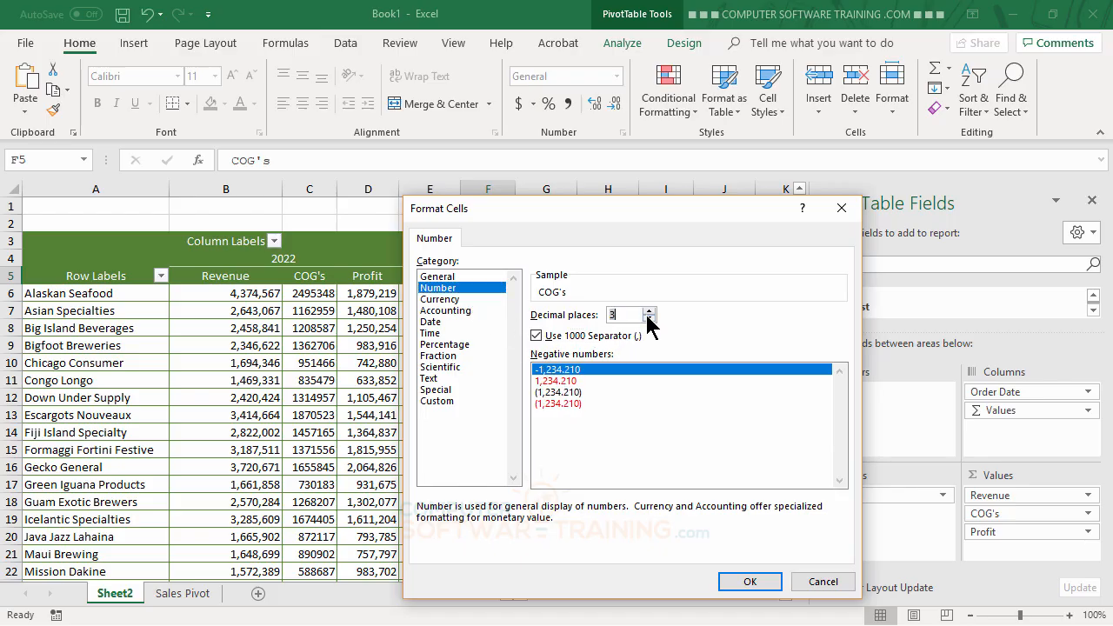
pyautogui.click(648, 319)
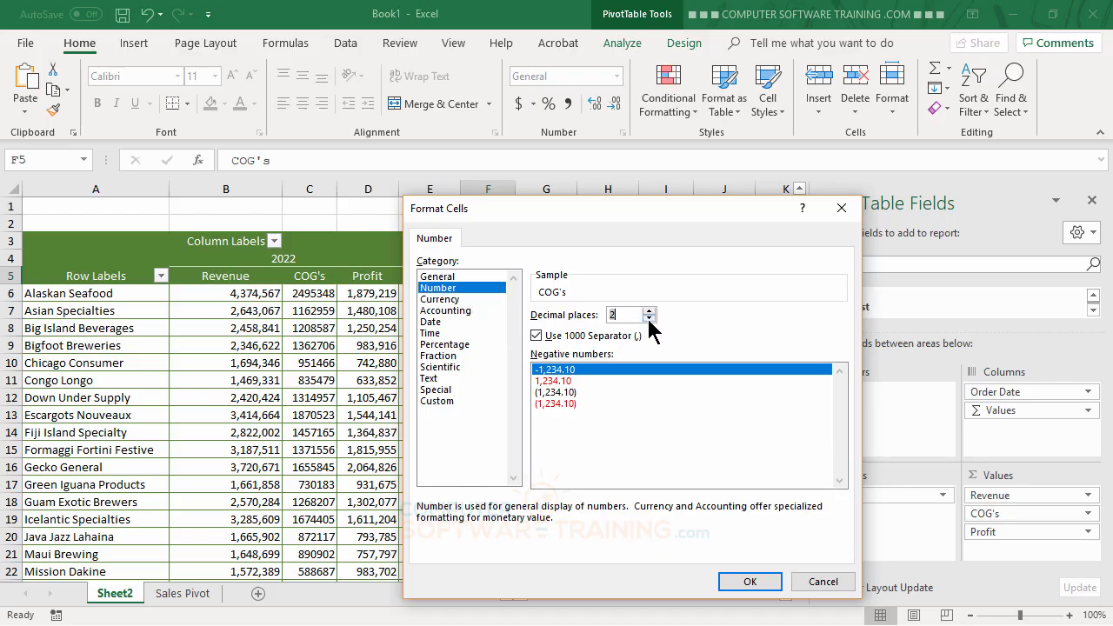
pyautogui.click(747, 582)
pyautogui.click(682, 518)
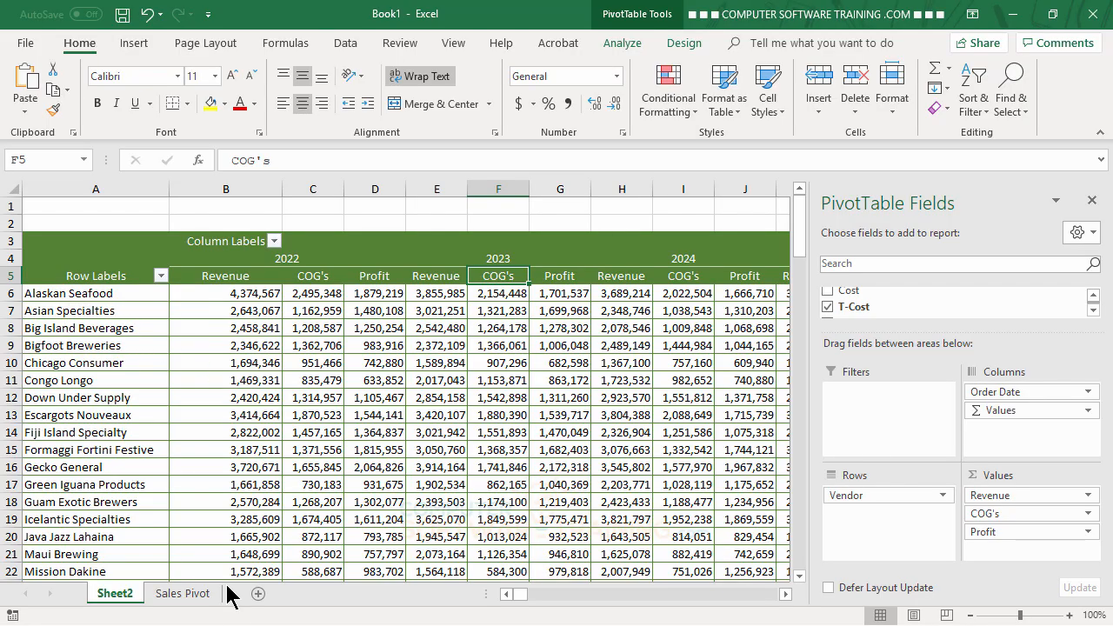
# Step: Examine the vendor and cost columns in the Sales Pivot source data, and return to Sheet2
pyautogui.click(181, 594)
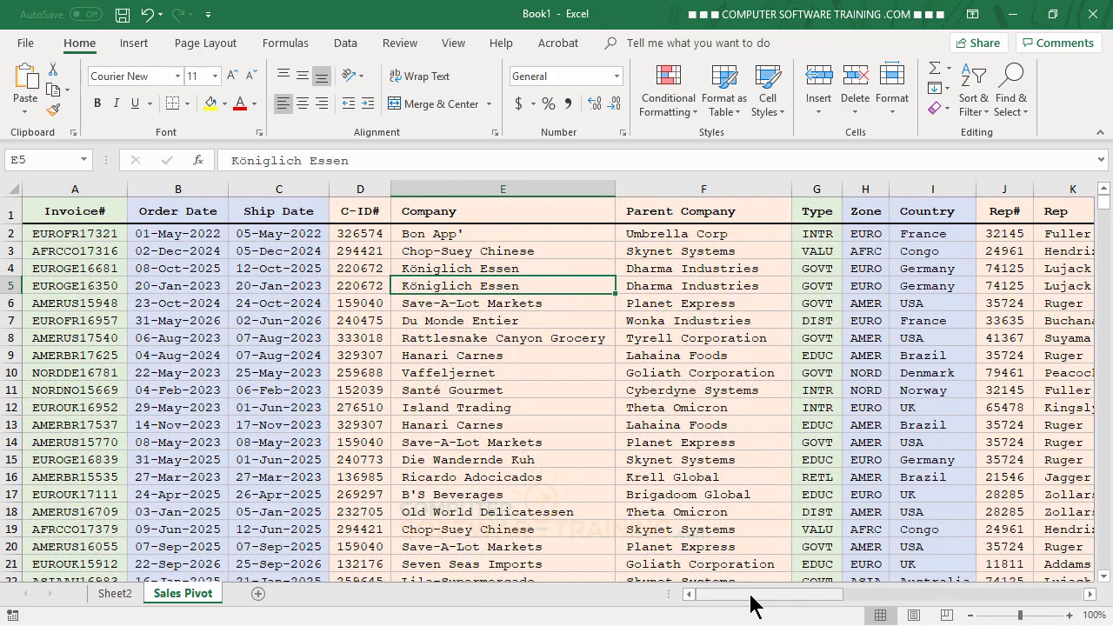
pyautogui.moveTo(753, 604); pyautogui.dragTo(980, 604)
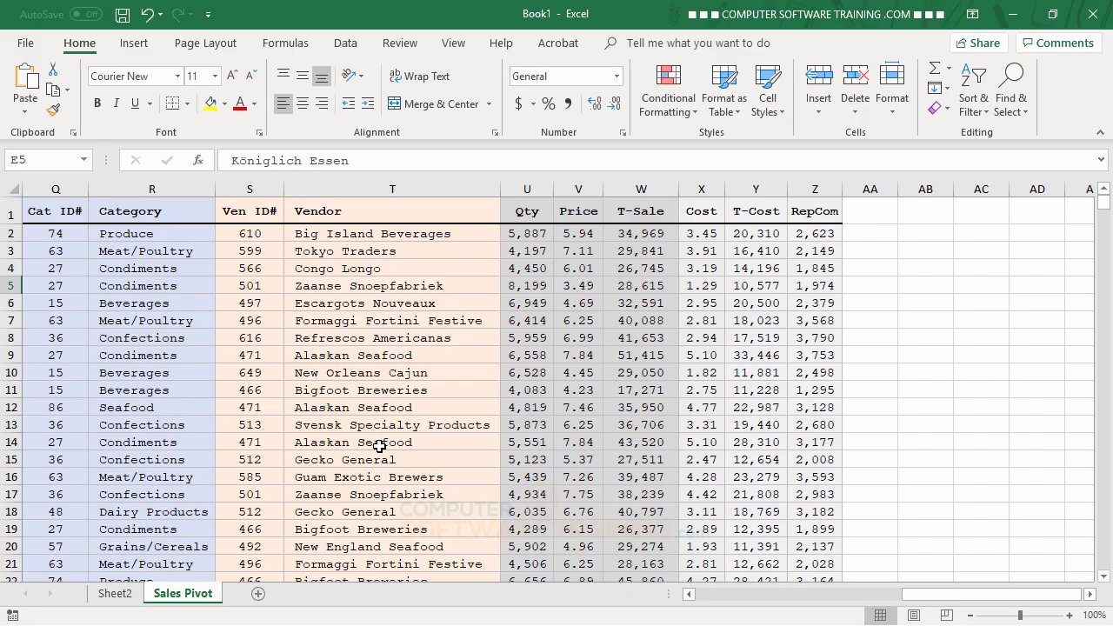
pyautogui.click(116, 594)
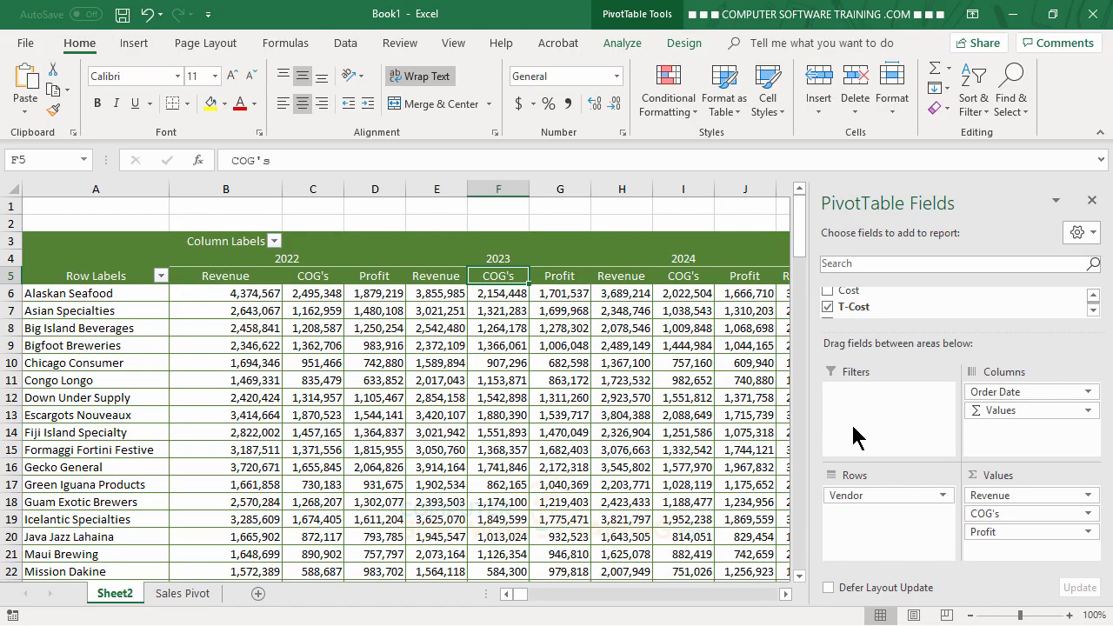
# Step: Group the five vendors from Alaskan Seafood through Chicago Consumer in the PivotTable rows
pyautogui.click(73, 293)
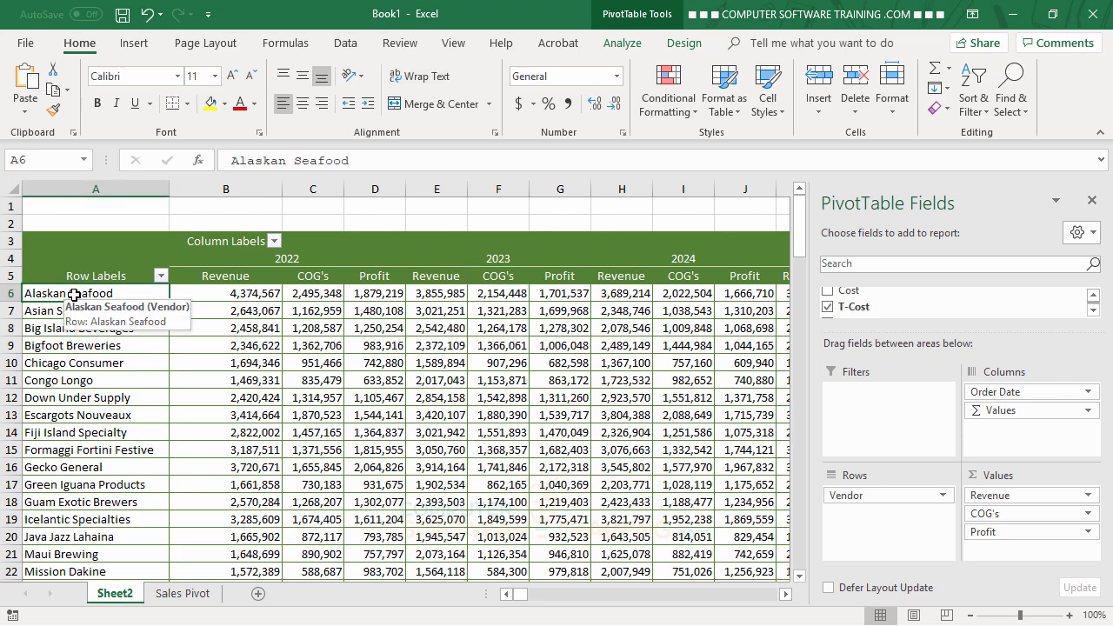
pyautogui.keyDown('ctrl'); pyautogui.click(67, 315); pyautogui.keyUp('ctrl')
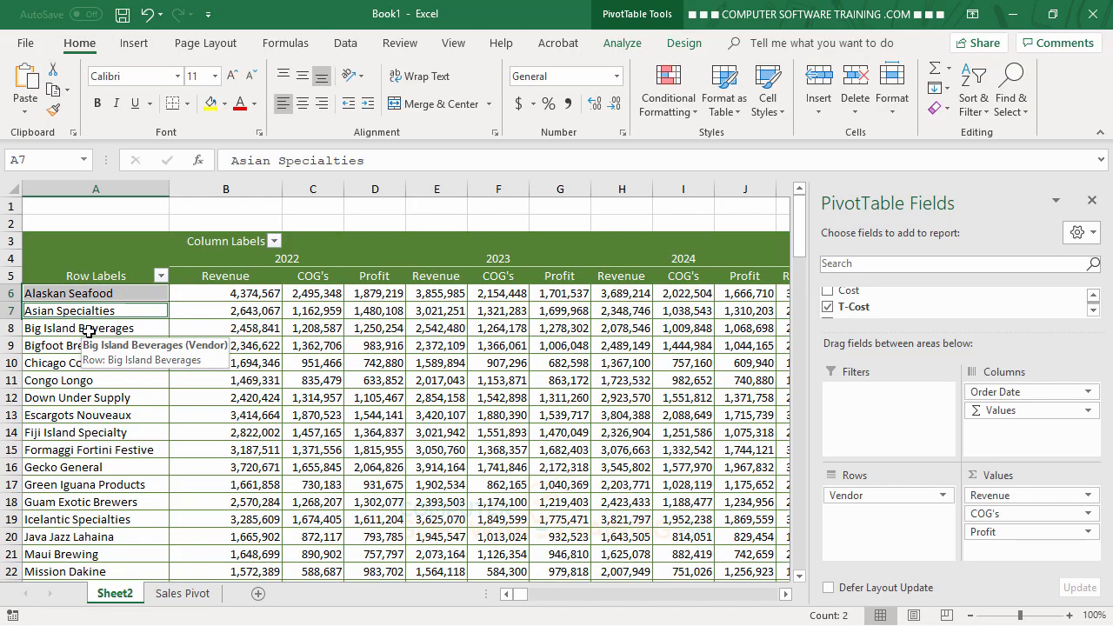
pyautogui.keyDown('ctrl'); pyautogui.click(89, 330); pyautogui.keyUp('ctrl')
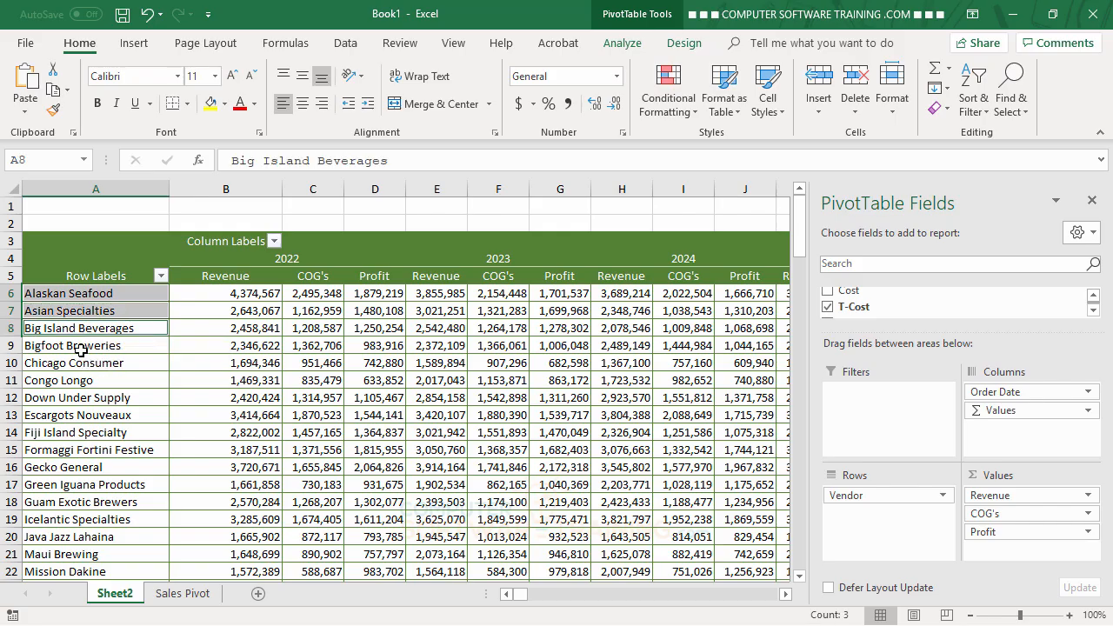
pyautogui.keyDown('ctrl'); pyautogui.click(80, 347); pyautogui.keyUp('ctrl')
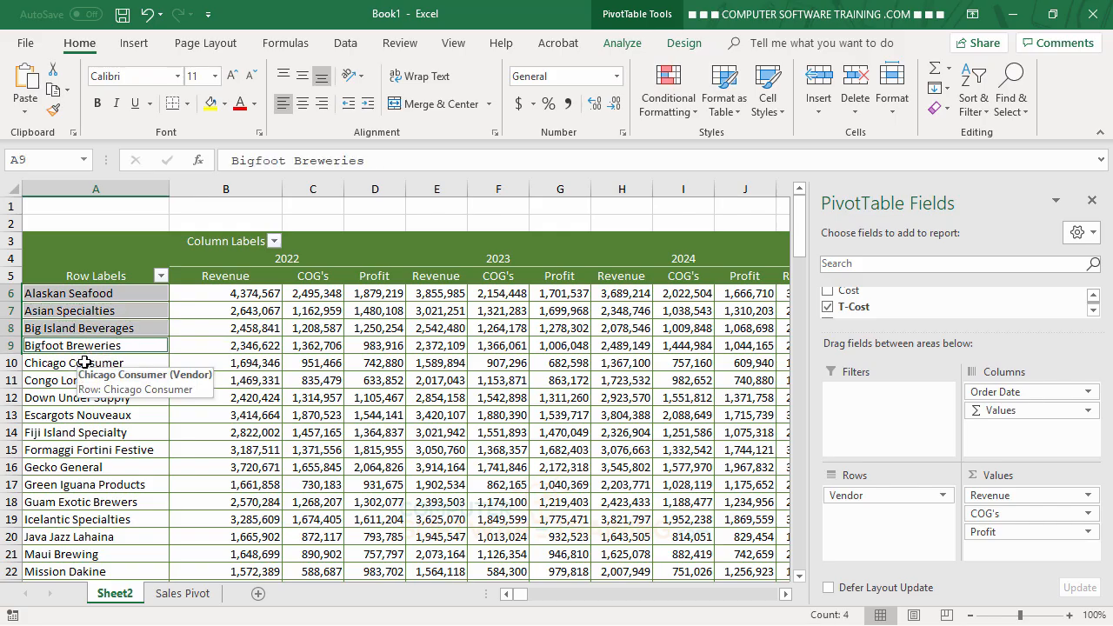
pyautogui.keyDown('ctrl'); pyautogui.click(85, 363); pyautogui.keyUp('ctrl')
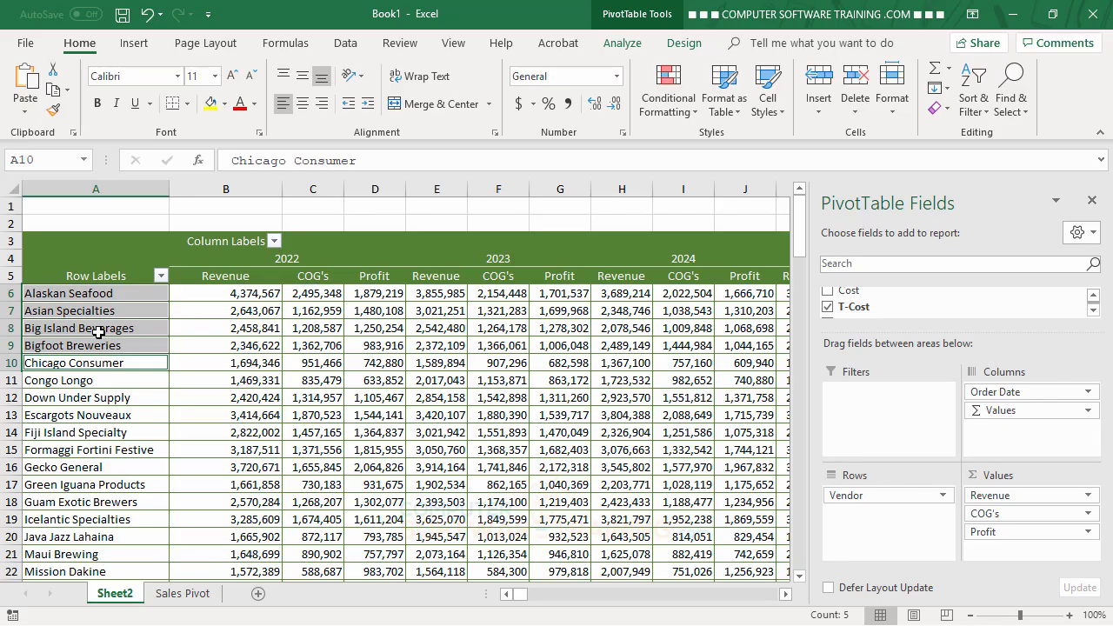
pyautogui.moveTo(83, 293); pyautogui.dragTo(91, 368)
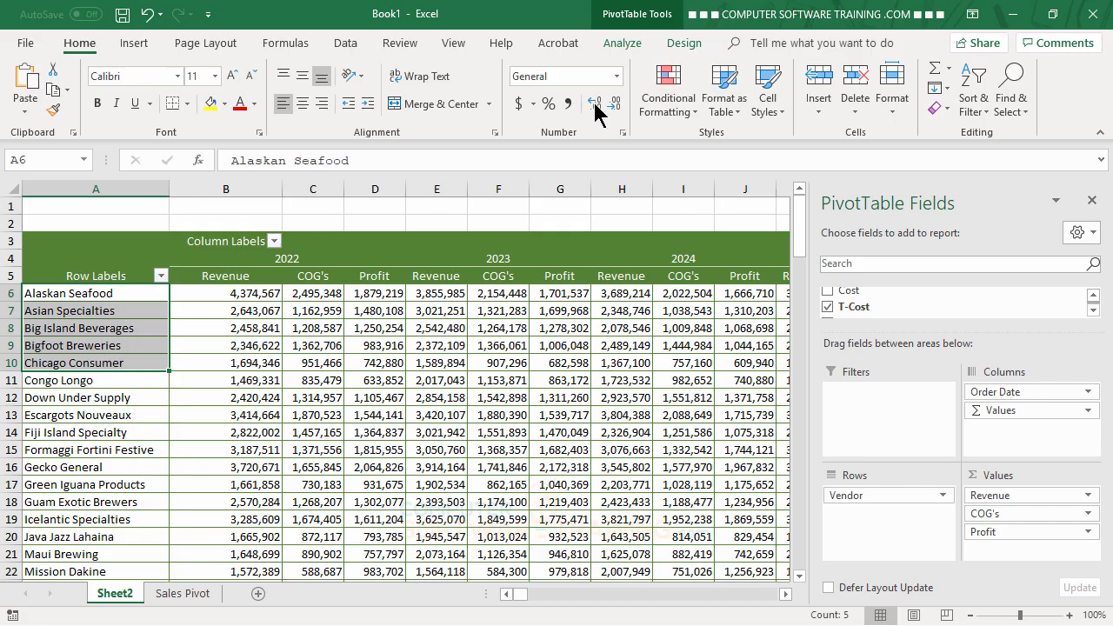
pyautogui.click(622, 48)
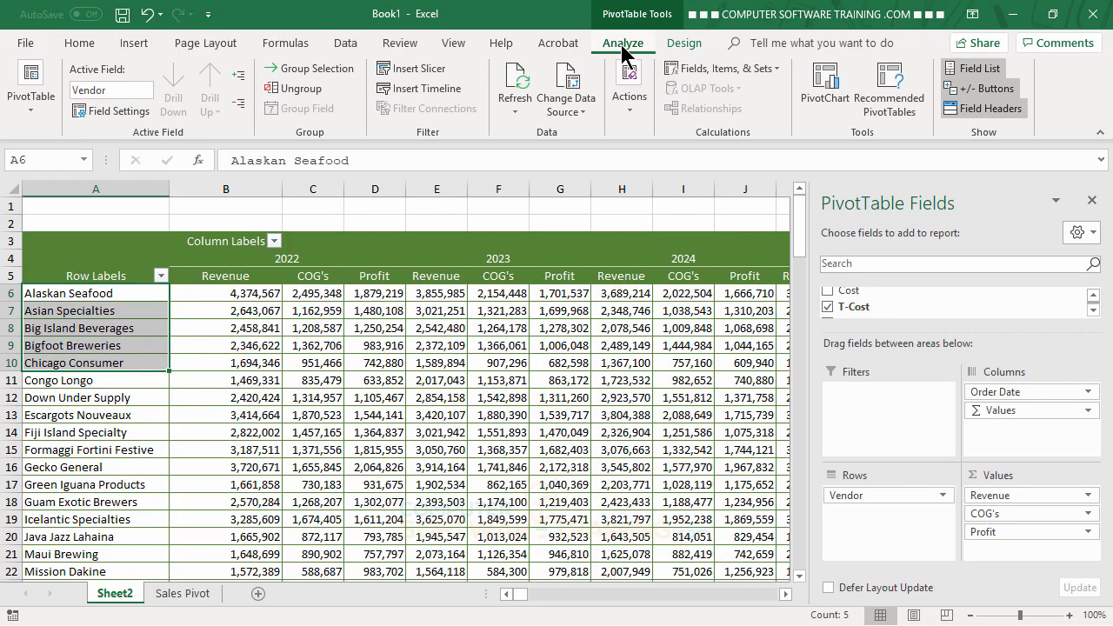
pyautogui.click(326, 75)
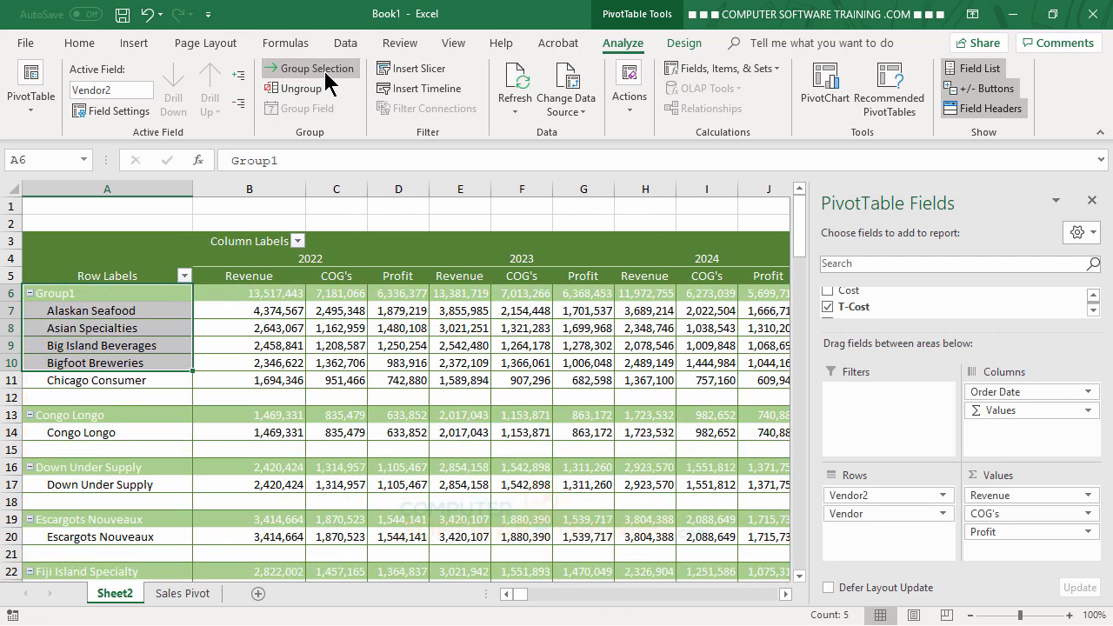
# Step: Rename the new vendor group as Chicago Suppliers and look over the vendor rows below it
pyautogui.click(111, 294)
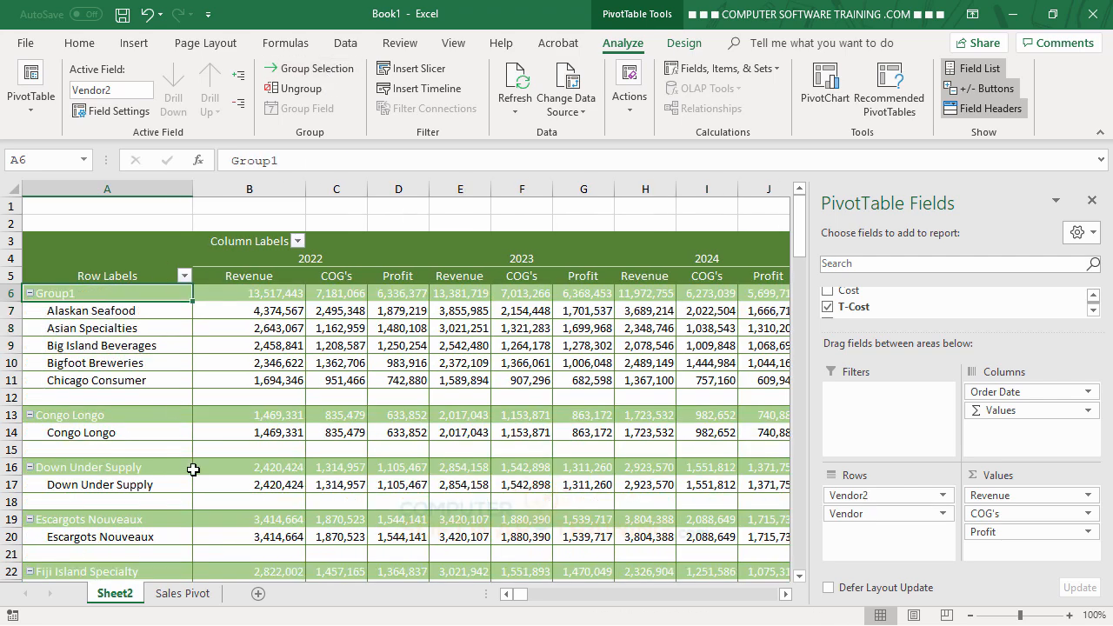
pyautogui.write('Chicago Consumer')
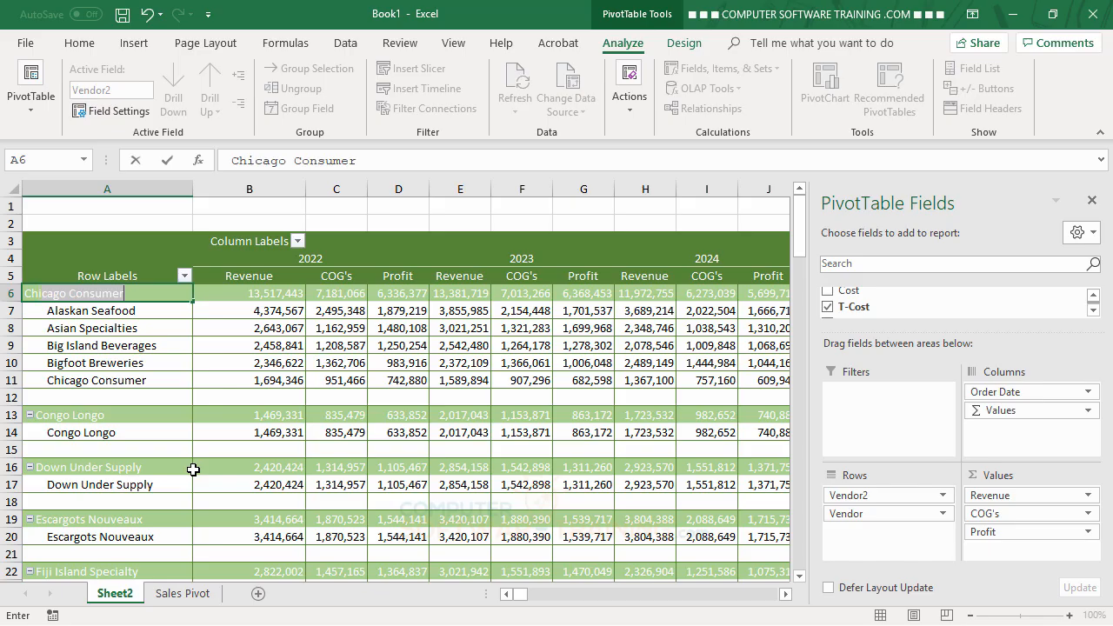
pyautogui.write('Su')
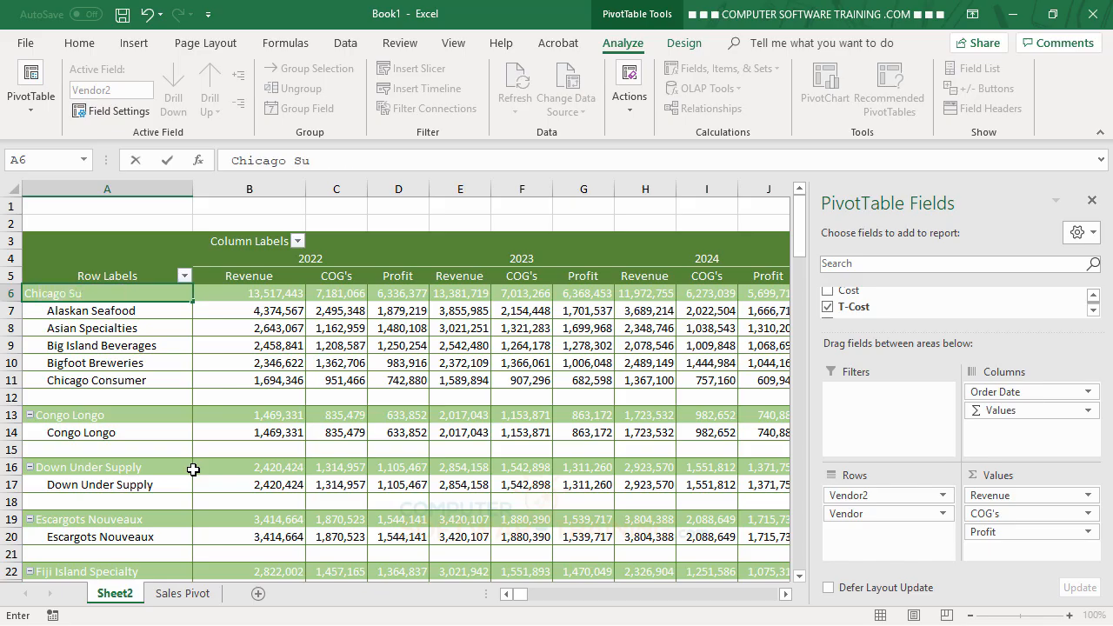
pyautogui.write('ppliers')
pyautogui.press('Return')
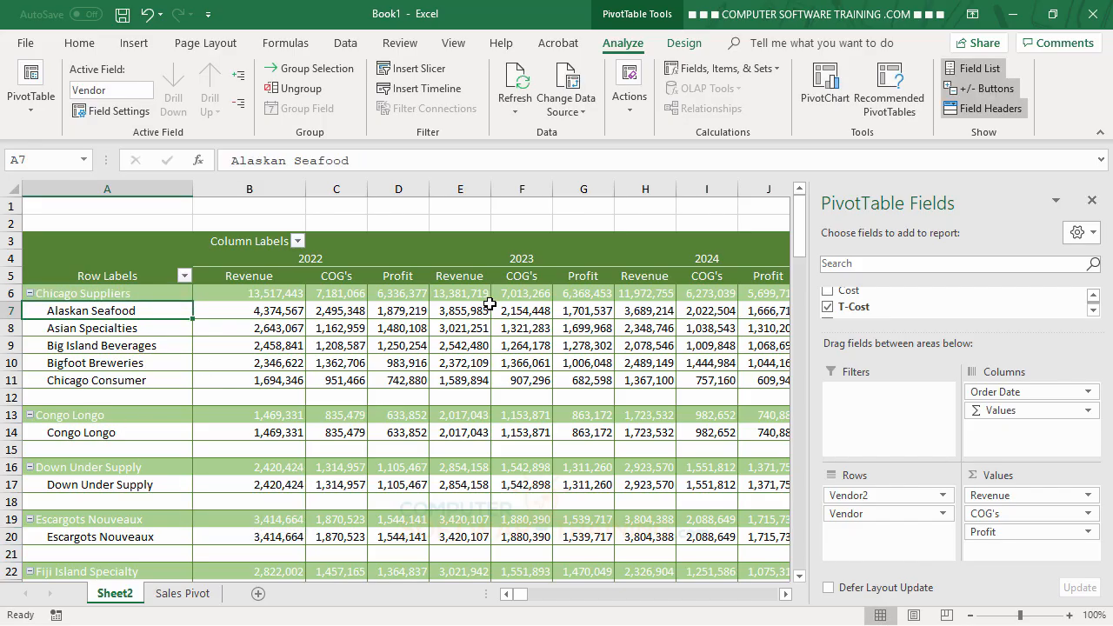
pyautogui.moveTo(489, 303)
pyautogui.scroll(-1, 456, 449)
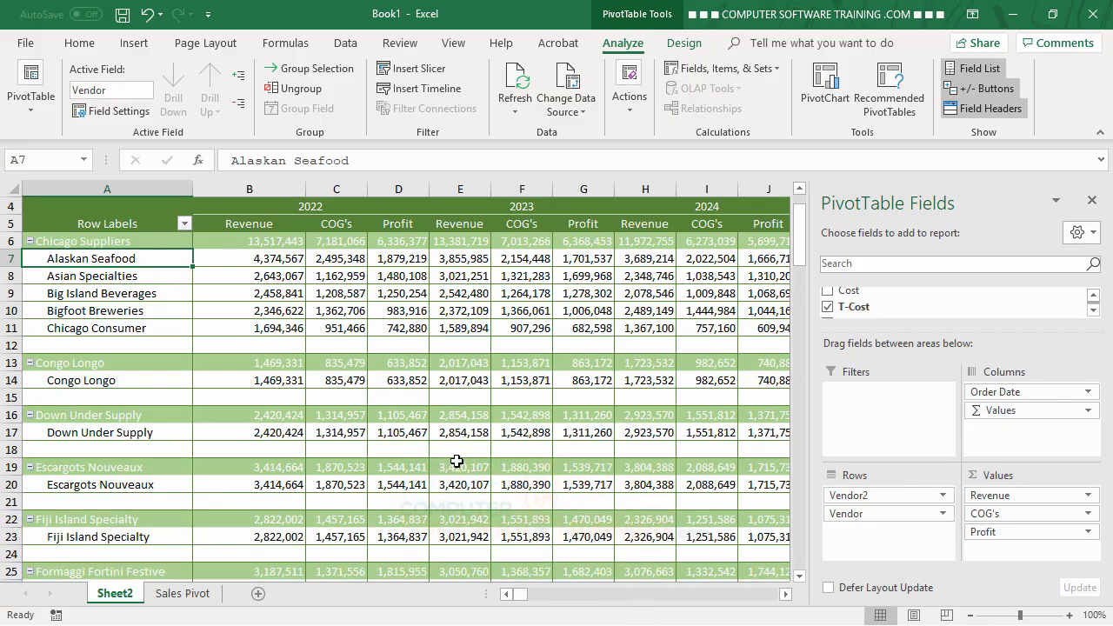
pyautogui.moveTo(456, 461)
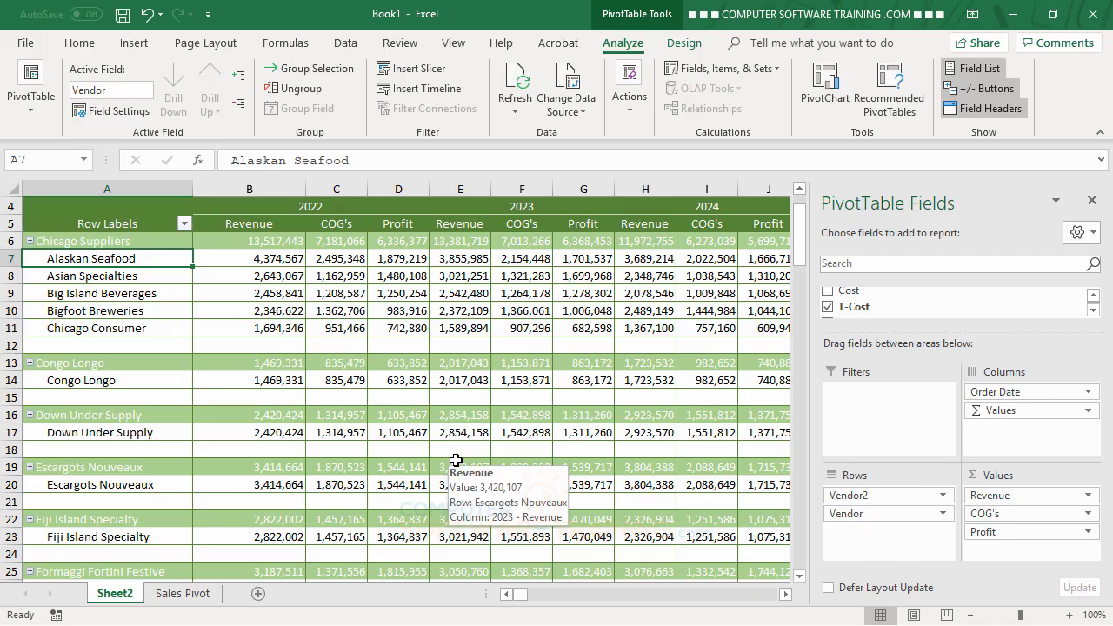
# Step: Group the five vendors from Congo Longo through Formaggi Fortini Festive in the PivotTable rows
pyautogui.scroll(-1, 455, 461)
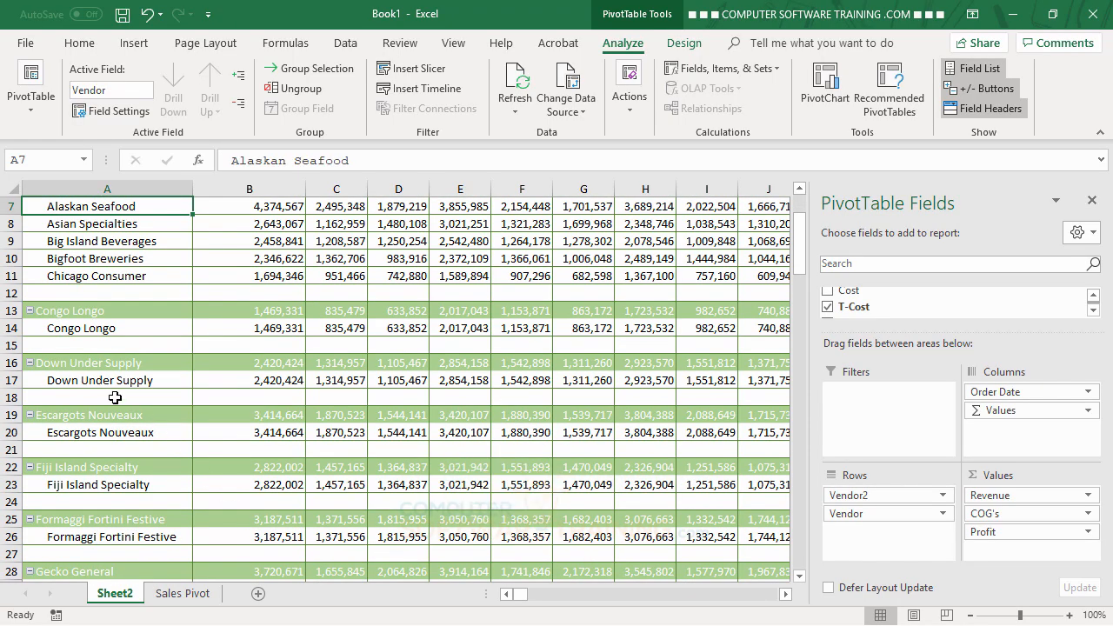
pyautogui.moveTo(110, 329)
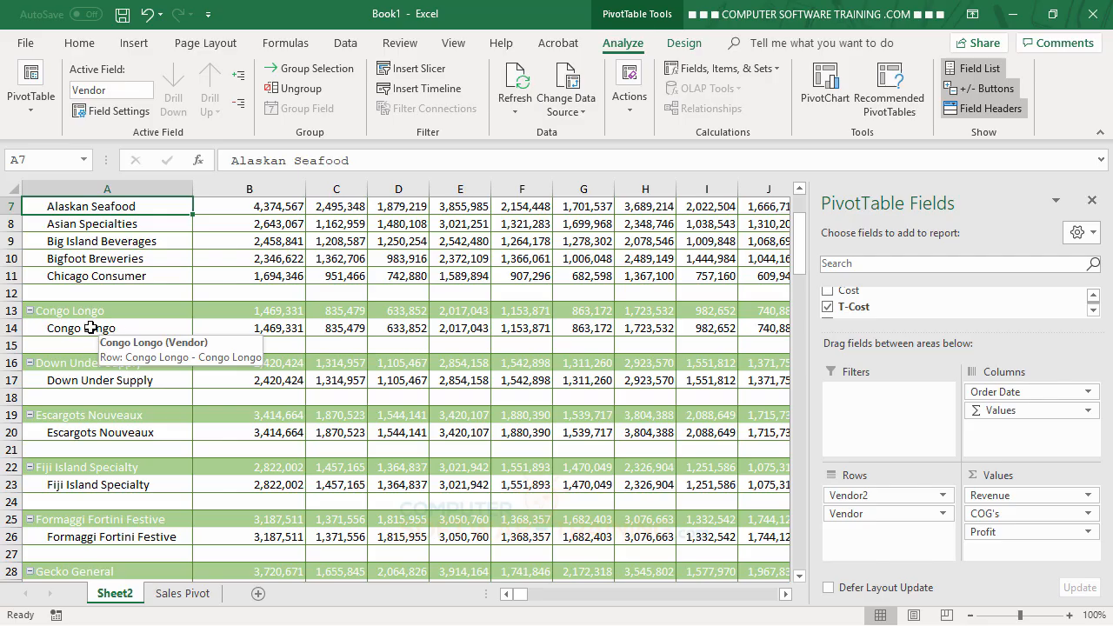
pyautogui.click(90, 328)
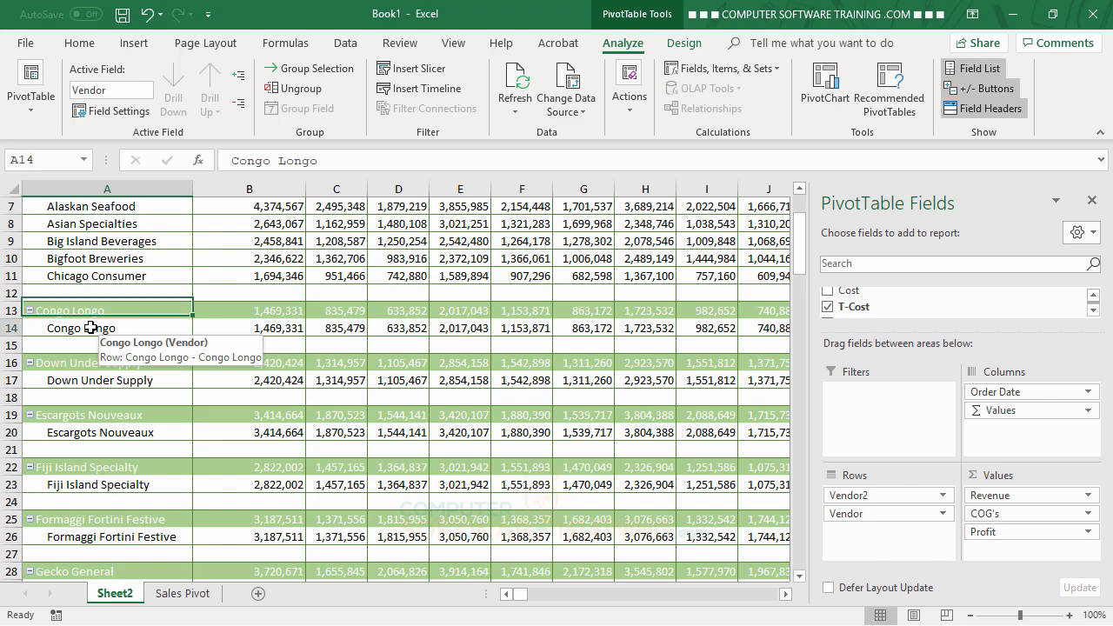
pyautogui.moveTo(90, 328); pyautogui.dragTo(98, 538)
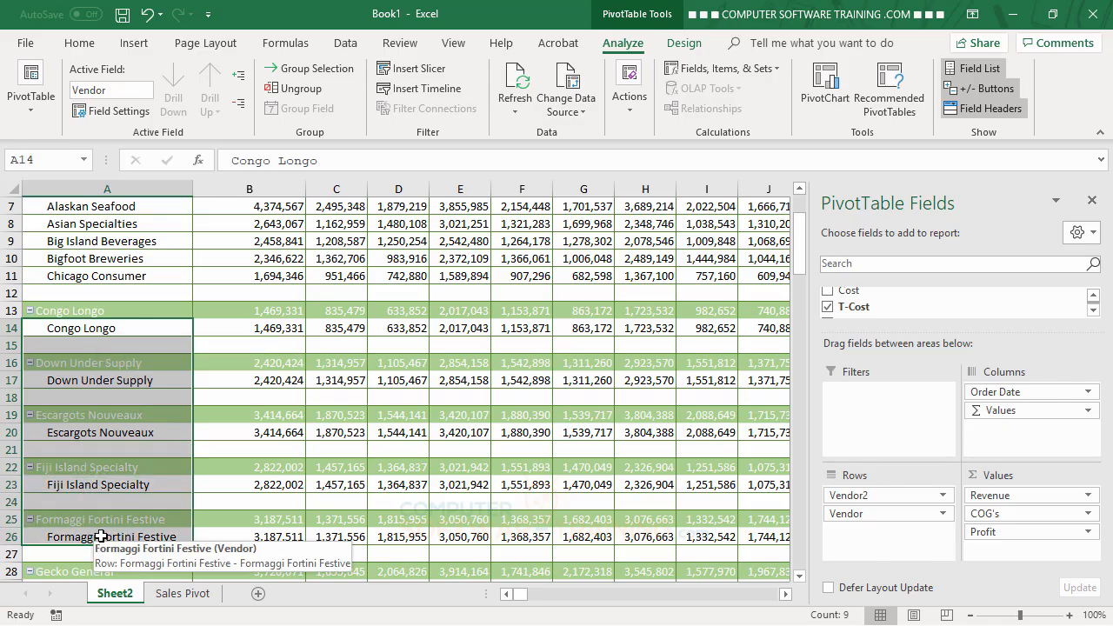
pyautogui.click(313, 73)
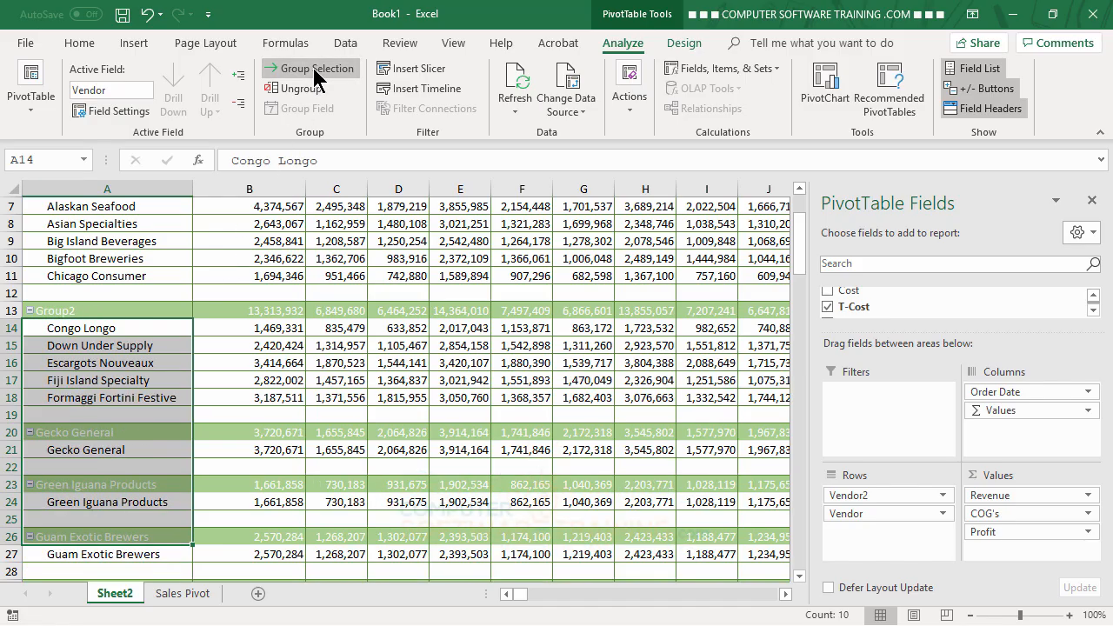
# Step: Rename the new group containing Congo Longo through Formaggi Fortini Festive as Australian Suppliers
pyautogui.click(75, 311)
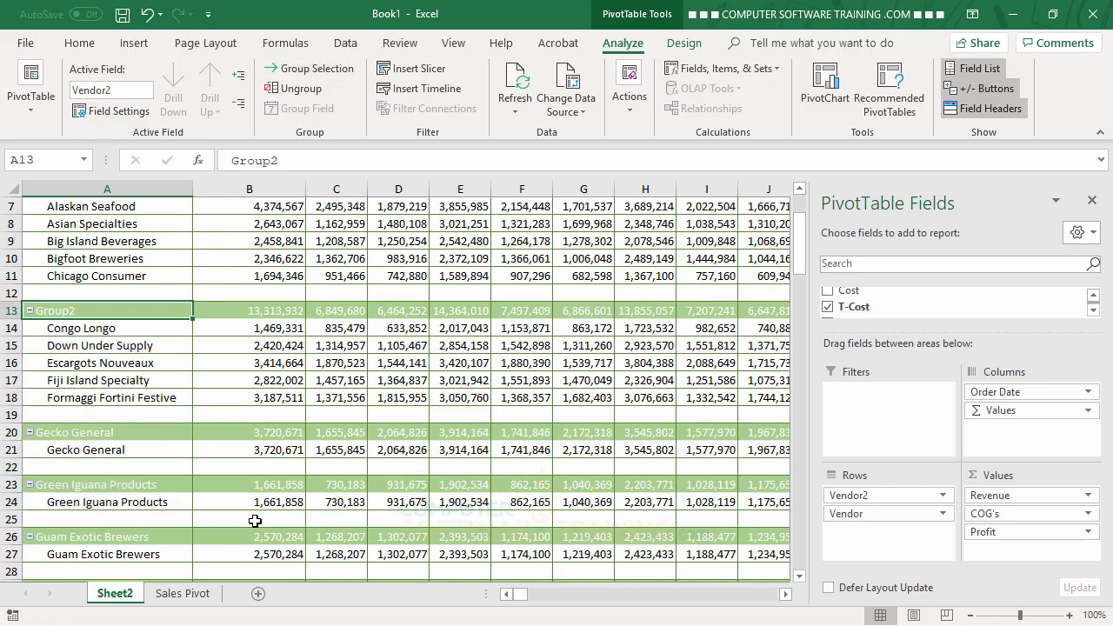
pyautogui.write('A')
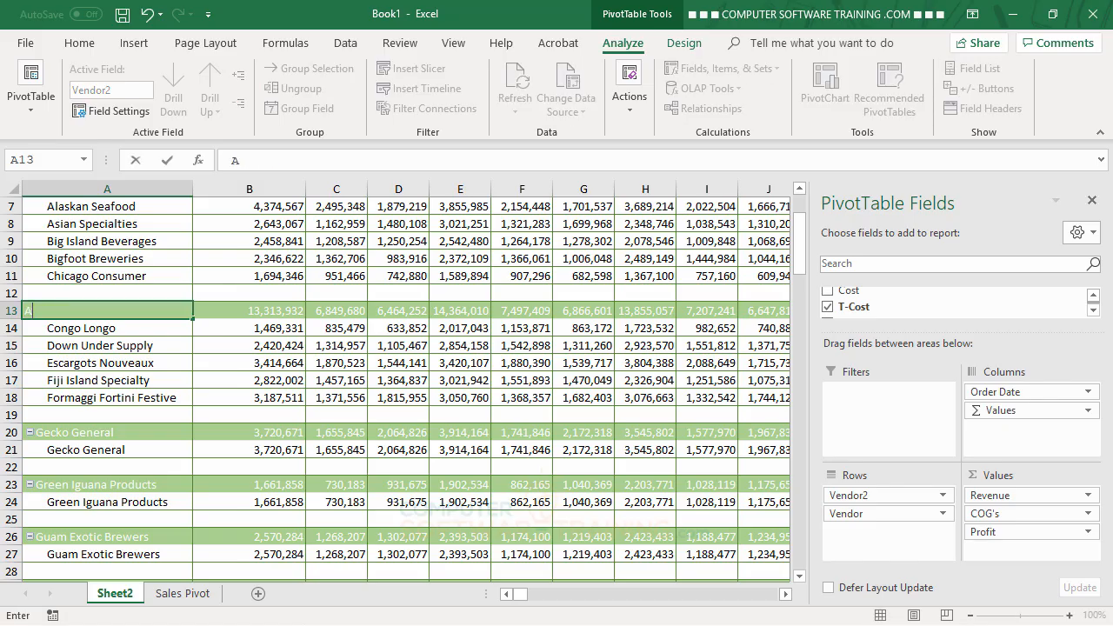
pyautogui.write('ustralian Sup')
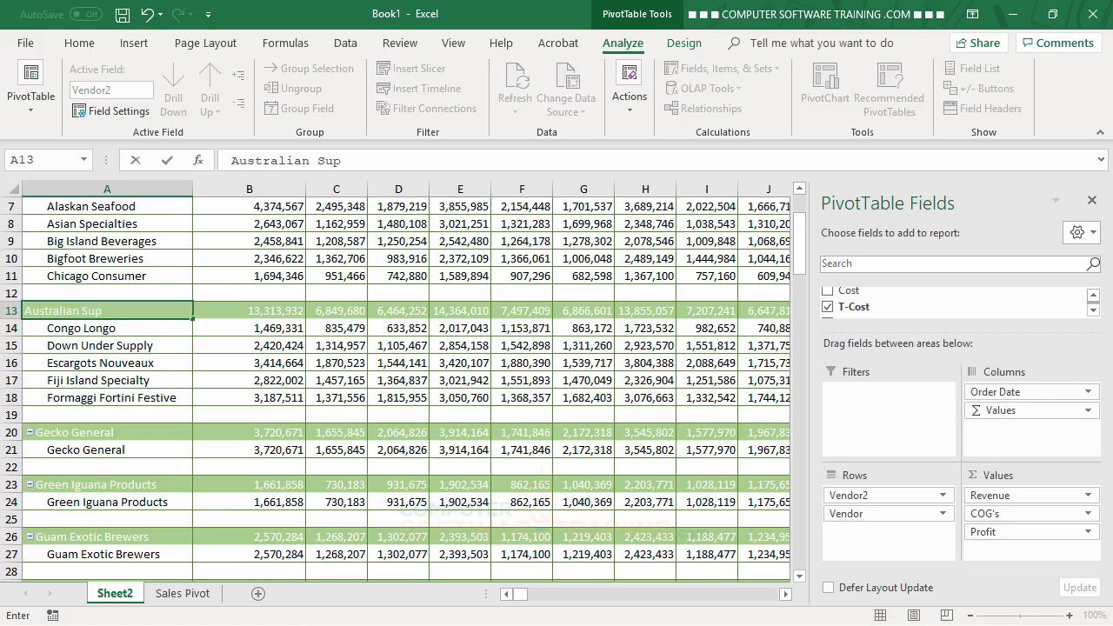
pyautogui.write('pliers')
pyautogui.press('Return')
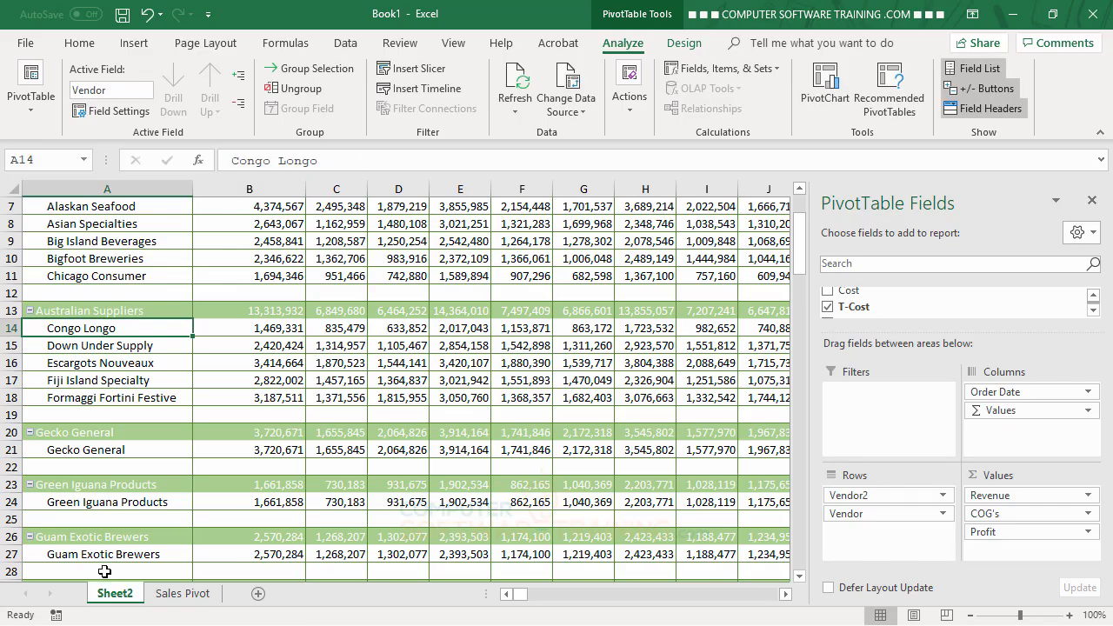
# Step: Group the six vendors from Gecko General through Maui Brewing in the PivotTable rows
pyautogui.scroll(-1, 163, 434)
pyautogui.scroll(3, 174, 382)
pyautogui.scroll(-3, 178, 418)
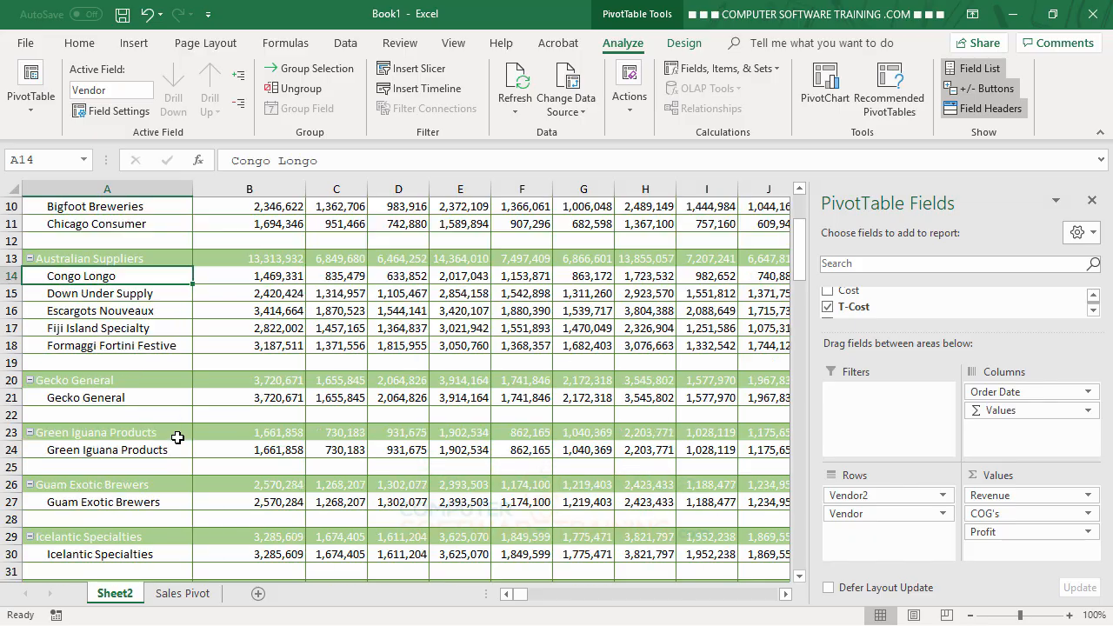
pyautogui.scroll(3, 177, 437)
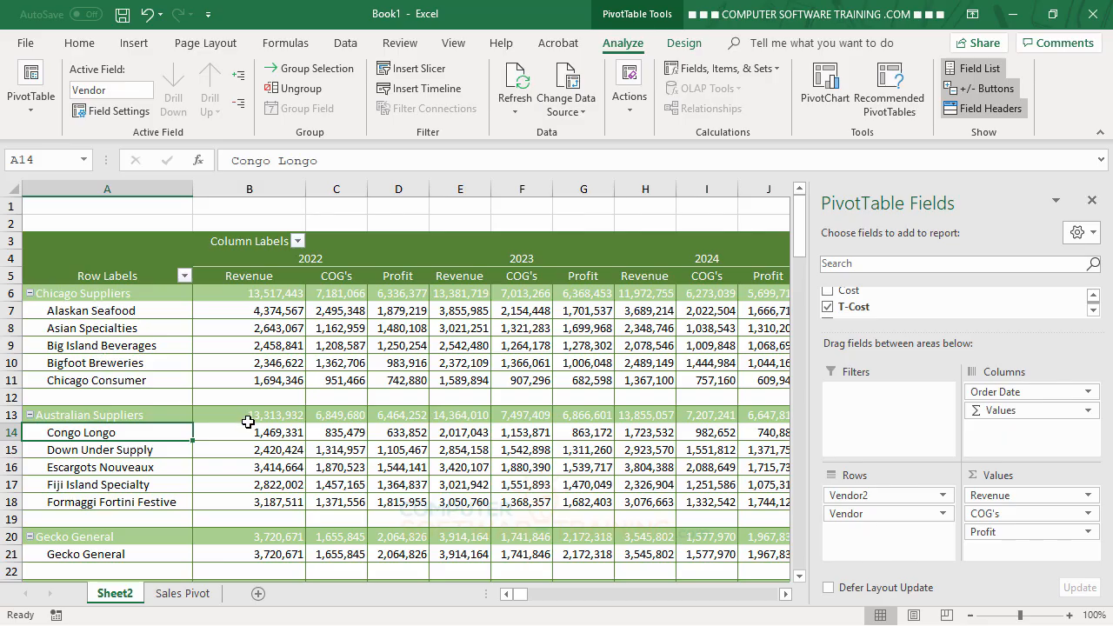
pyautogui.scroll(-2, 247, 422)
pyautogui.scroll(-3, 246, 423)
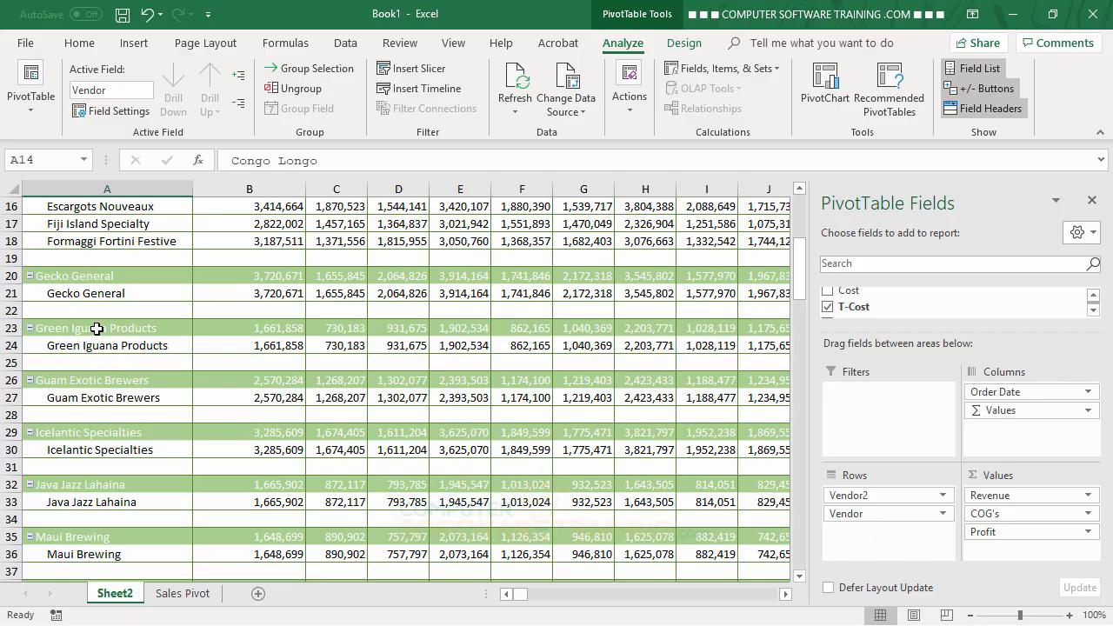
pyautogui.moveTo(95, 296); pyautogui.dragTo(97, 396)
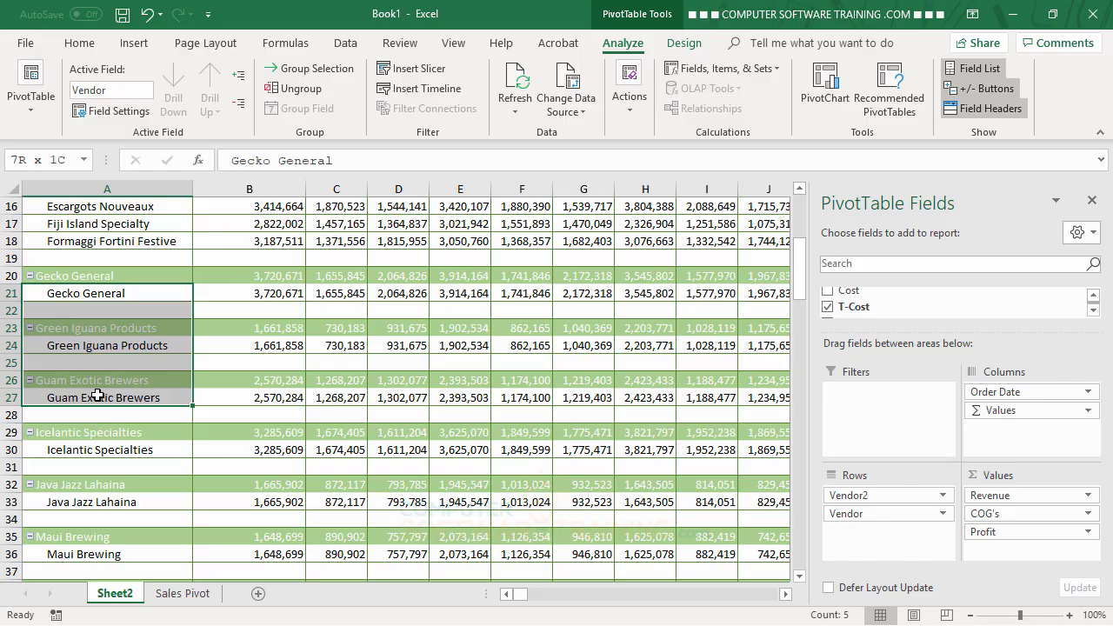
pyautogui.moveTo(97, 396); pyautogui.dragTo(99, 554)
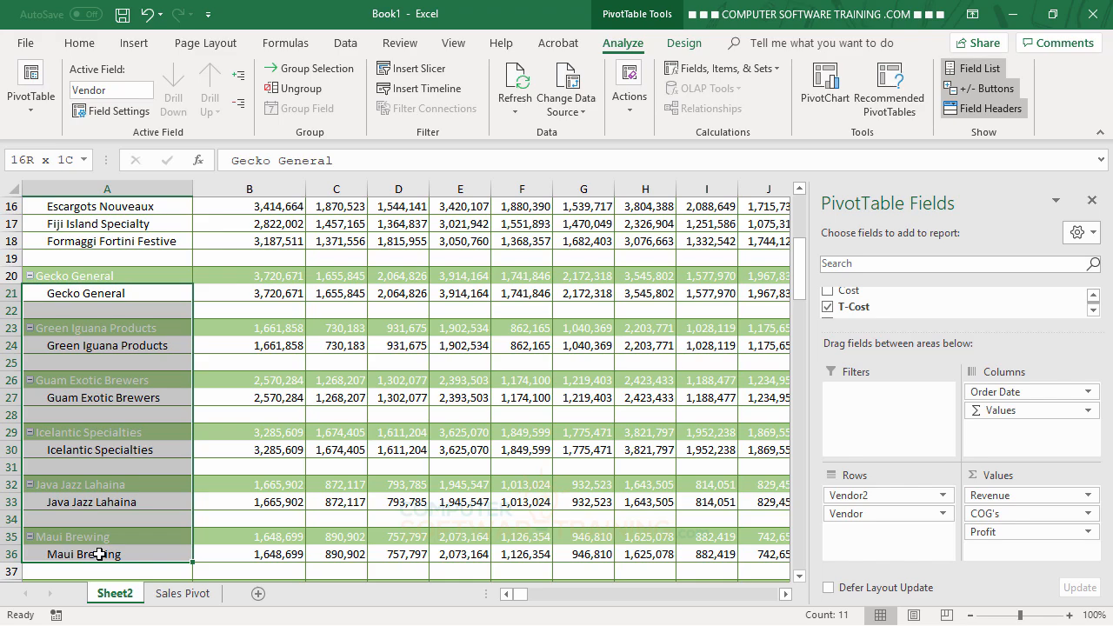
pyautogui.moveTo(100, 554); pyautogui.dragTo(100, 553)
pyautogui.scroll(4, 100, 524)
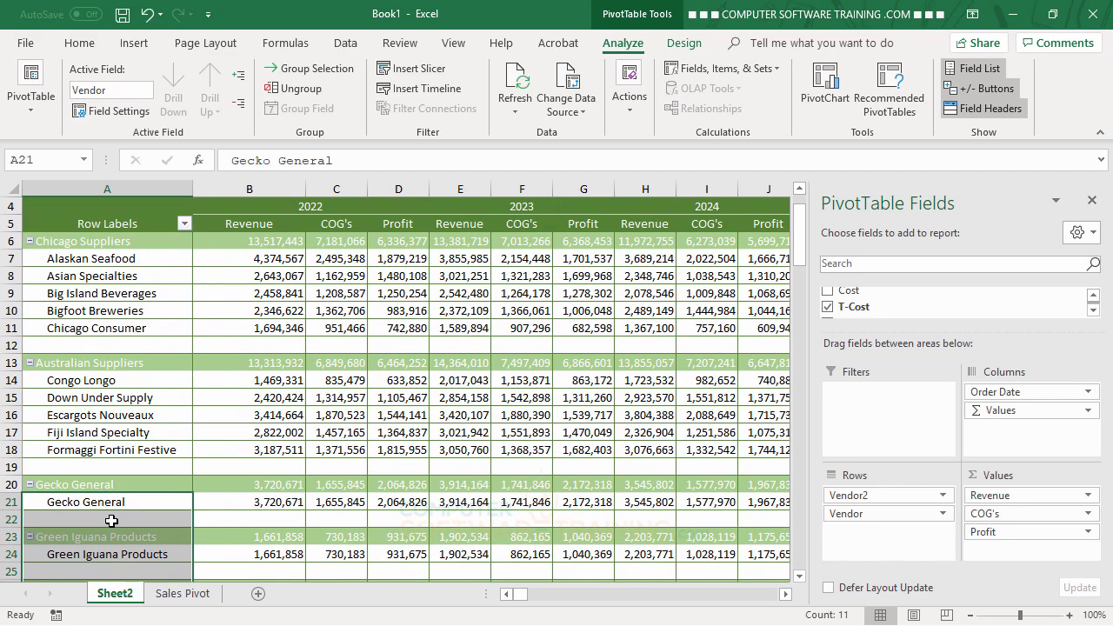
pyautogui.click(303, 74)
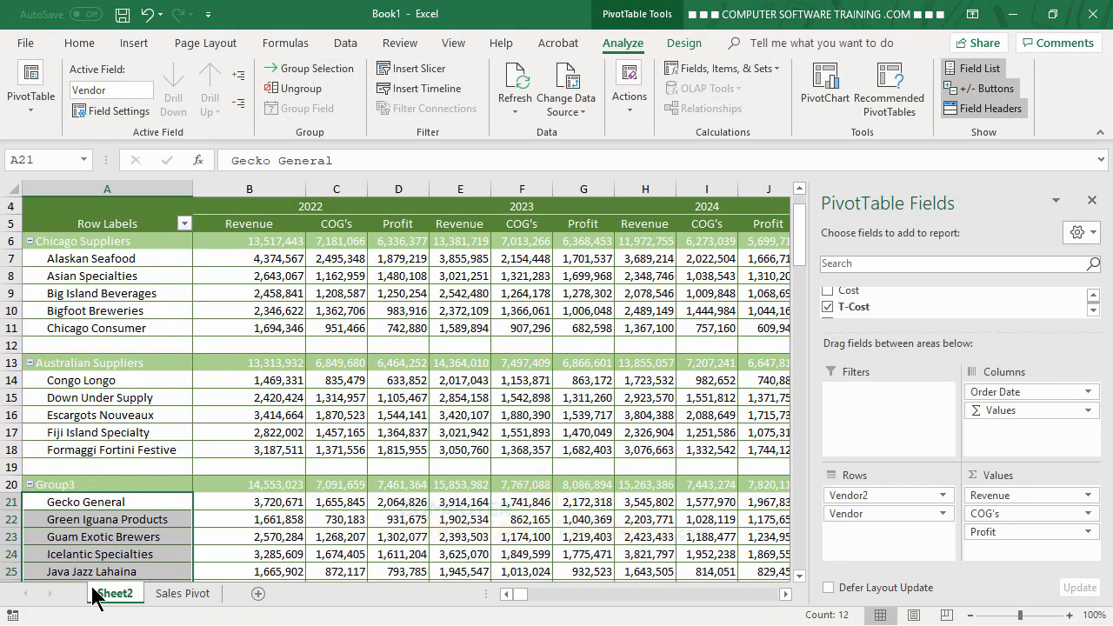
# Step: Rename the new group containing Gecko General through Maui Brewing as Hawaiian Suppliers
pyautogui.click(66, 483)
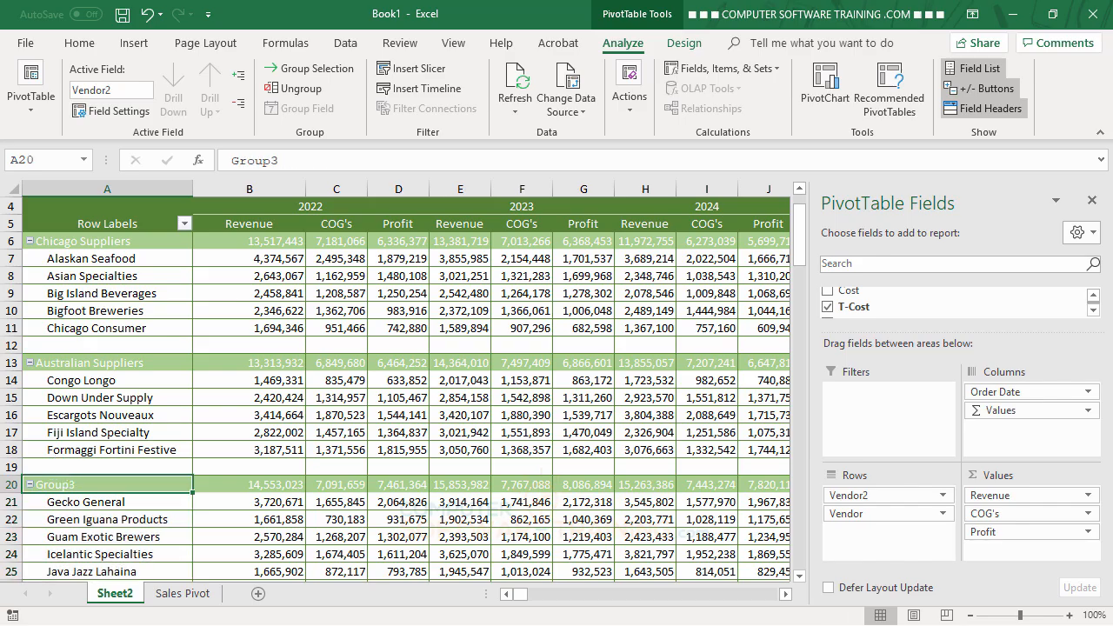
pyautogui.write('Hawaii')
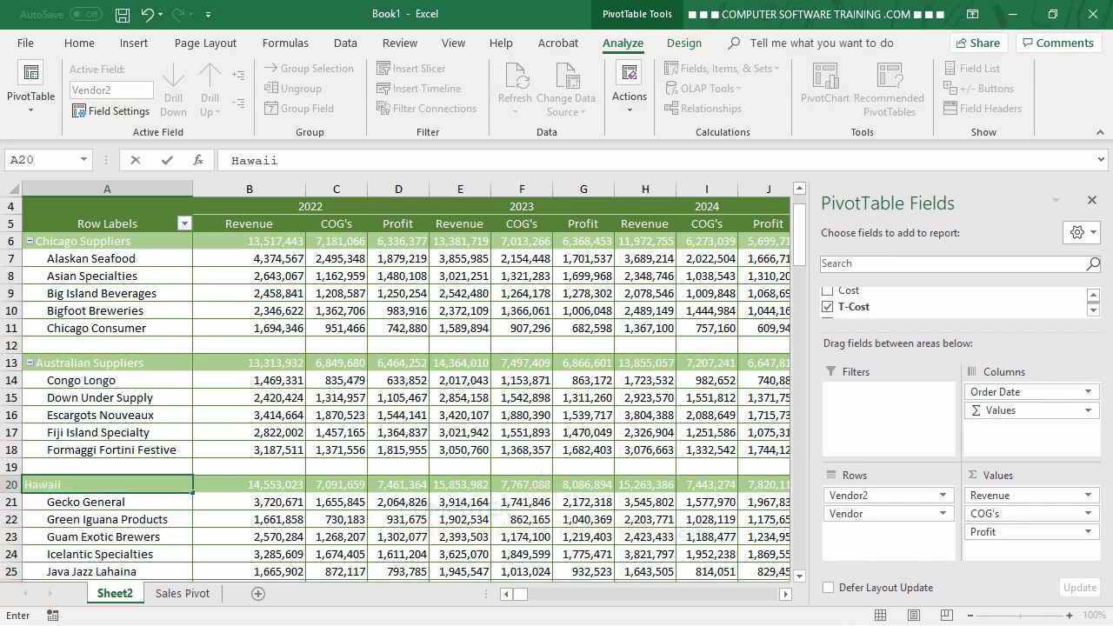
pyautogui.write('an Suppliers')
pyautogui.press('Return')
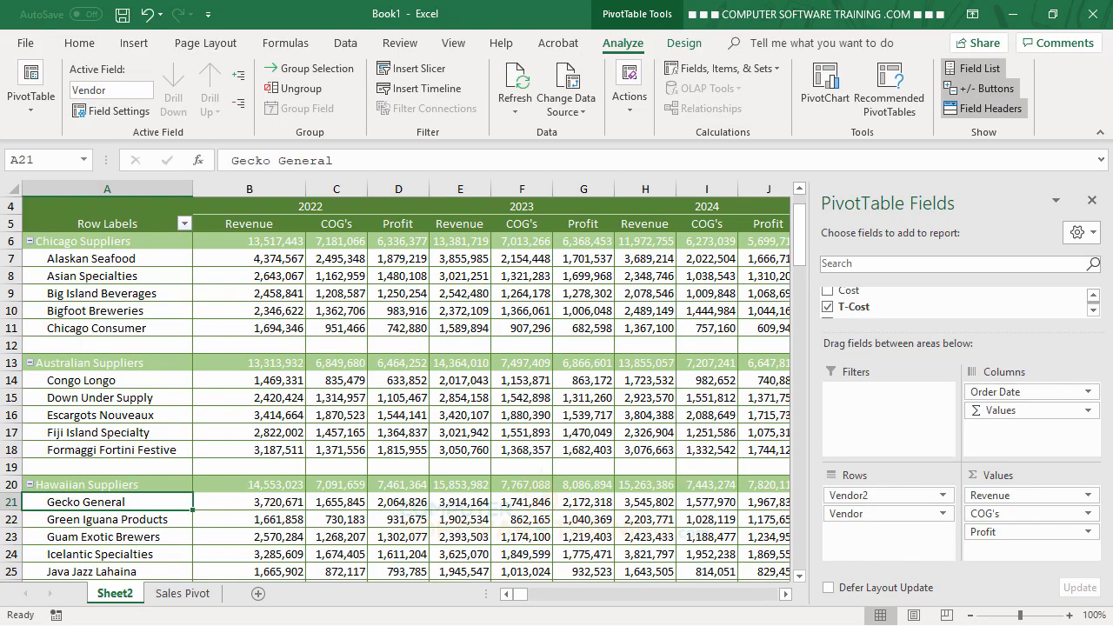
# Step: Group the non-adjacent vendors Mission Dakine, New Orleans Cajun, Refrescos Americanas, Svensk Specialty Products and Zaanse Snoepfabriek
pyautogui.scroll(-7, 148, 417)
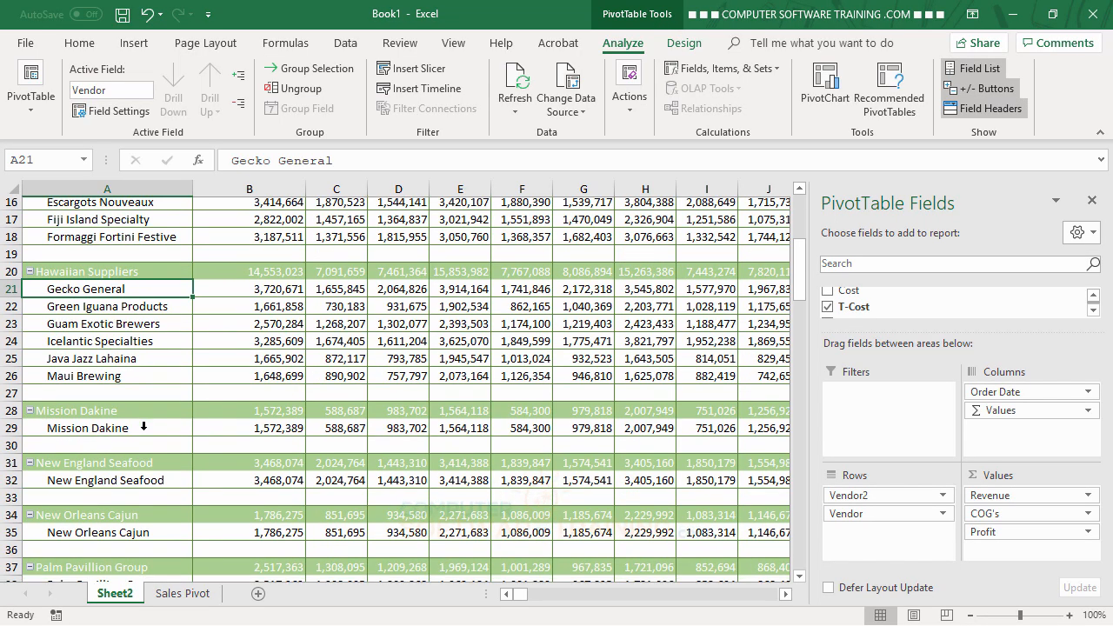
pyautogui.scroll(-1, 154, 423)
pyautogui.scroll(1, 154, 417)
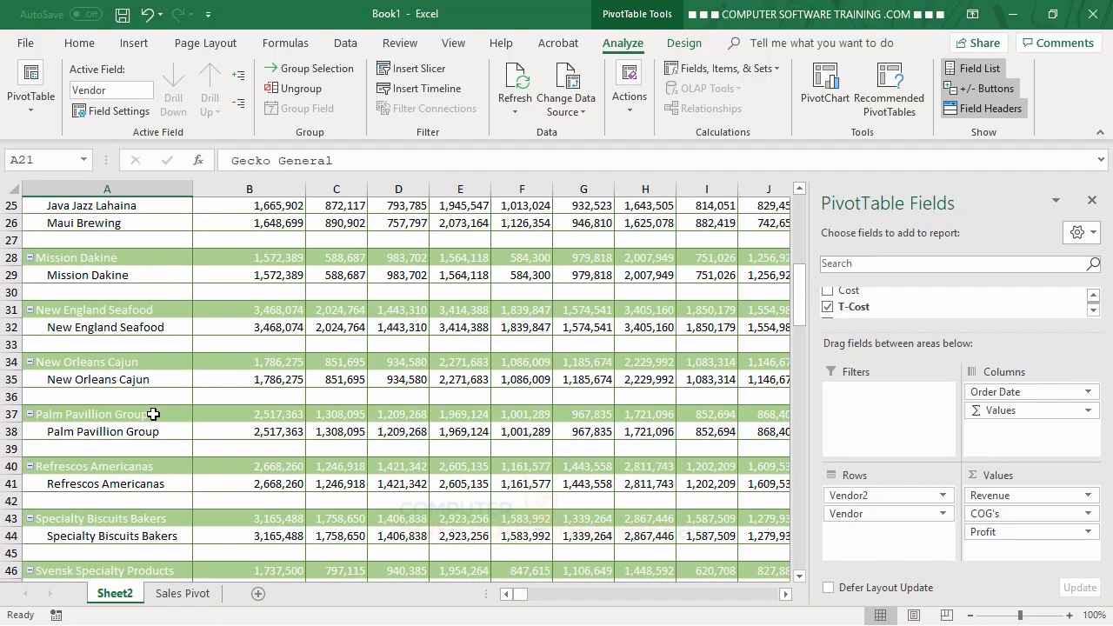
pyautogui.click(87, 276)
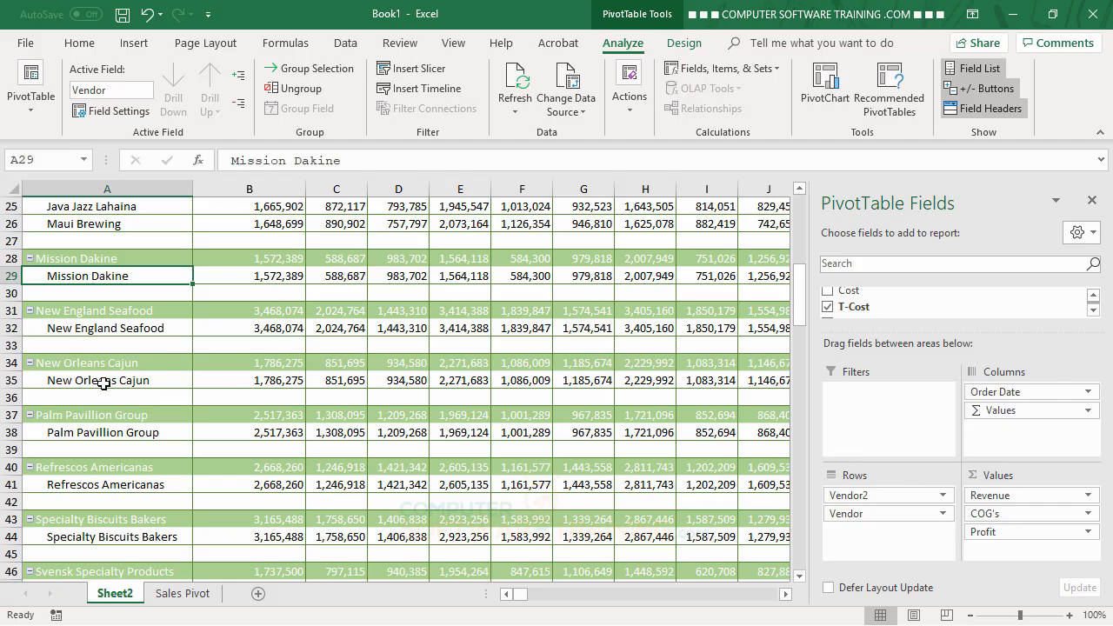
pyautogui.keyDown('ctrl'); pyautogui.click(100, 380); pyautogui.keyUp('ctrl')
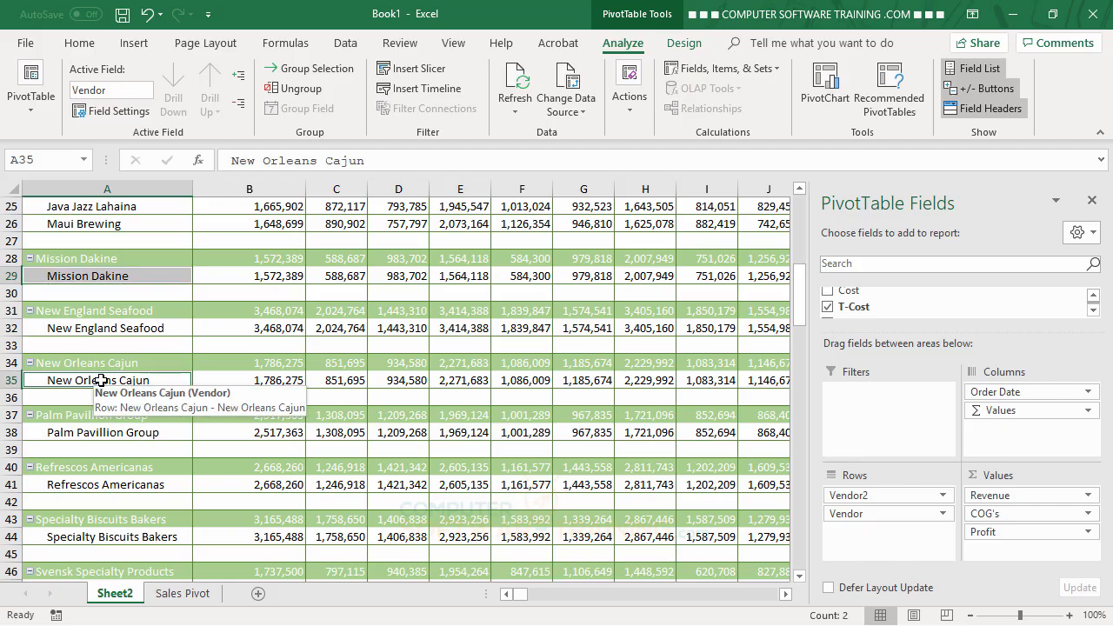
pyautogui.keyDown('ctrl'); pyautogui.click(111, 484); pyautogui.keyUp('ctrl')
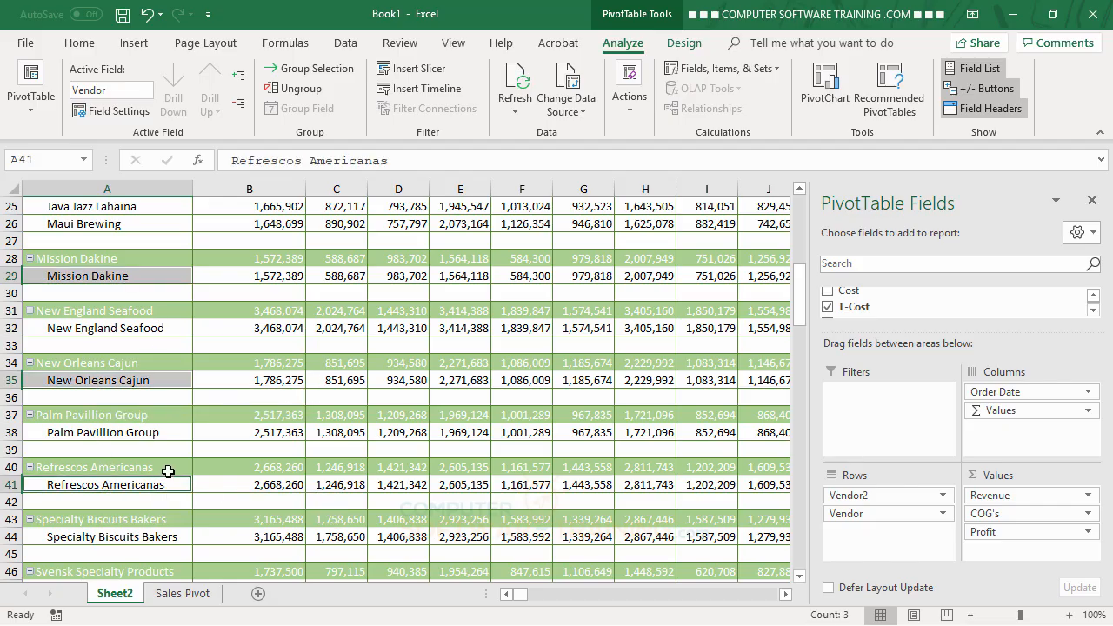
pyautogui.scroll(-3, 166, 467)
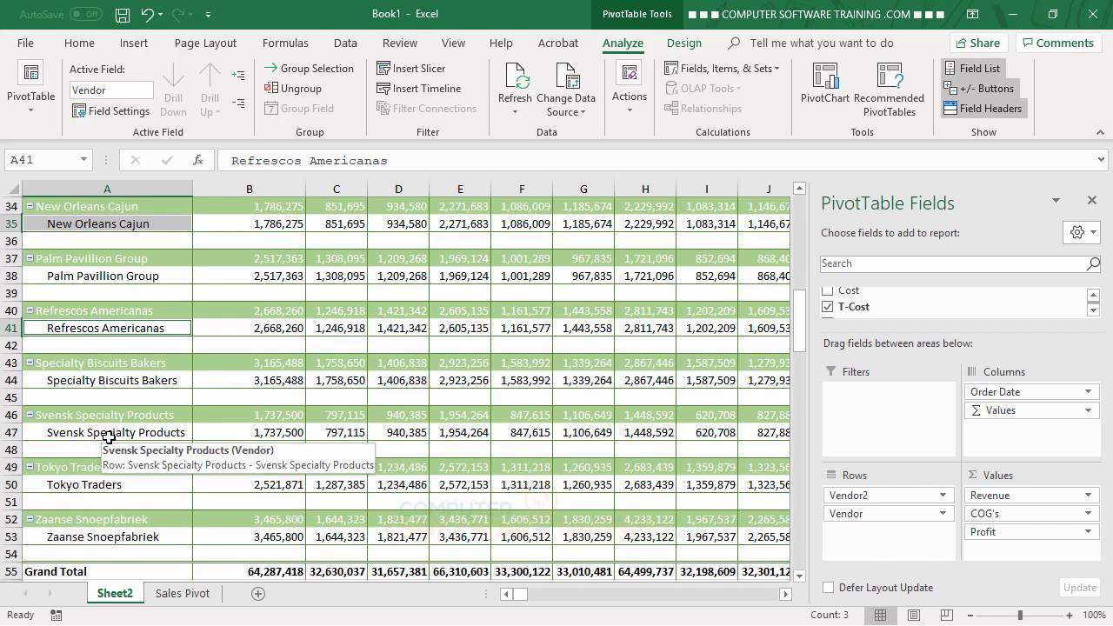
pyautogui.keyDown('ctrl'); pyautogui.click(109, 434); pyautogui.keyUp('ctrl')
pyautogui.keyDown('ctrl'); pyautogui.click(115, 539); pyautogui.keyUp('ctrl')
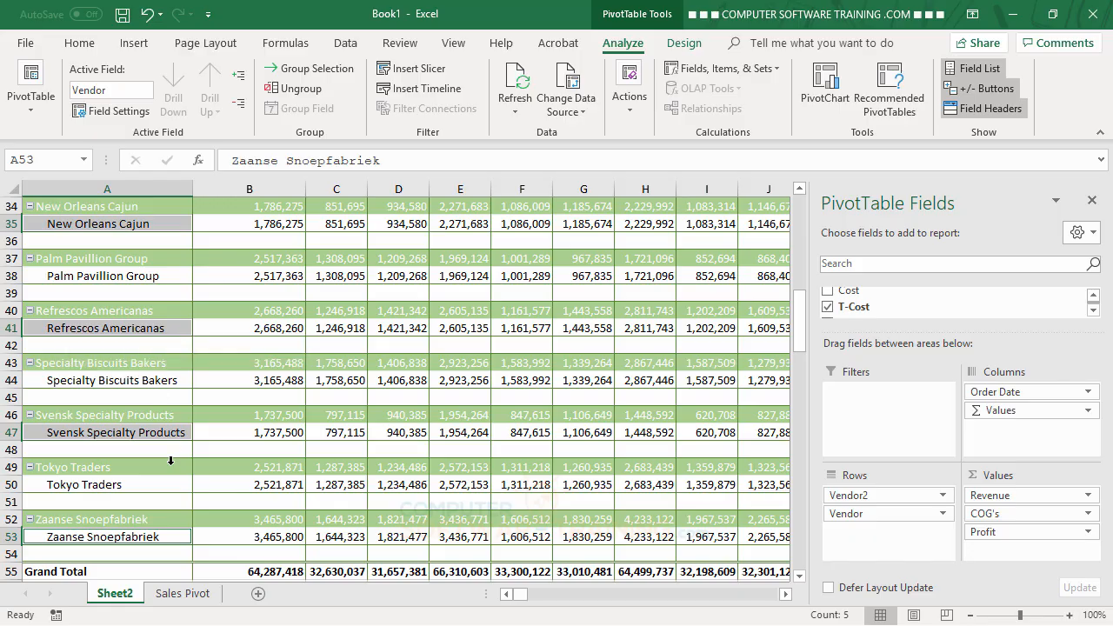
pyautogui.click(306, 70)
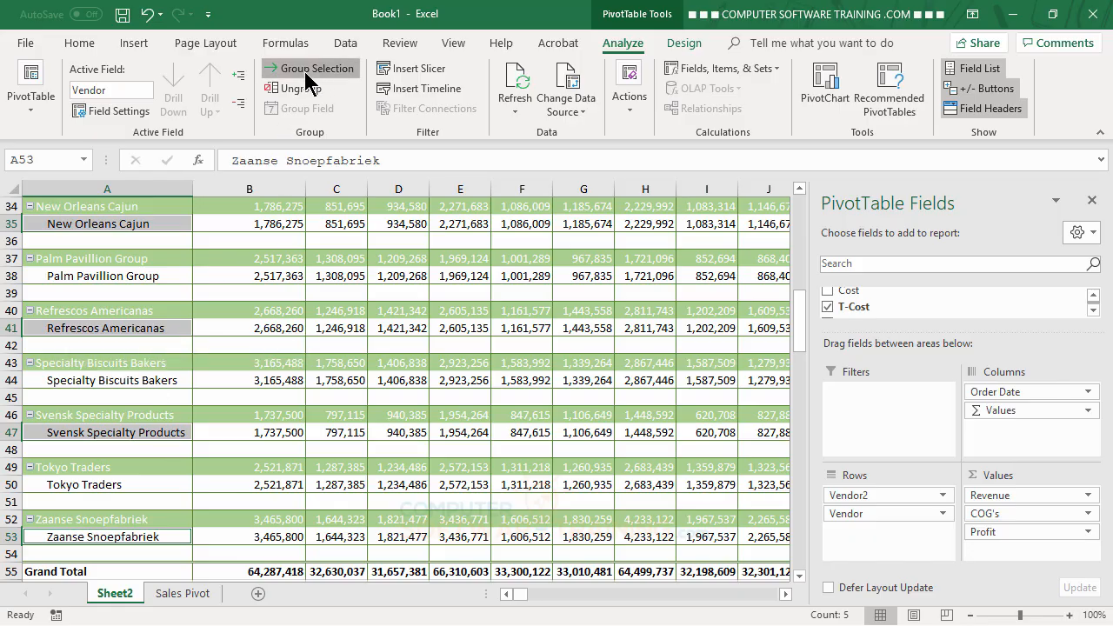
# Step: Rename the new group containing Mission Dakine through Zaanse Snoepfabriek as Pacific Suppliers
pyautogui.scroll(4, 304, 277)
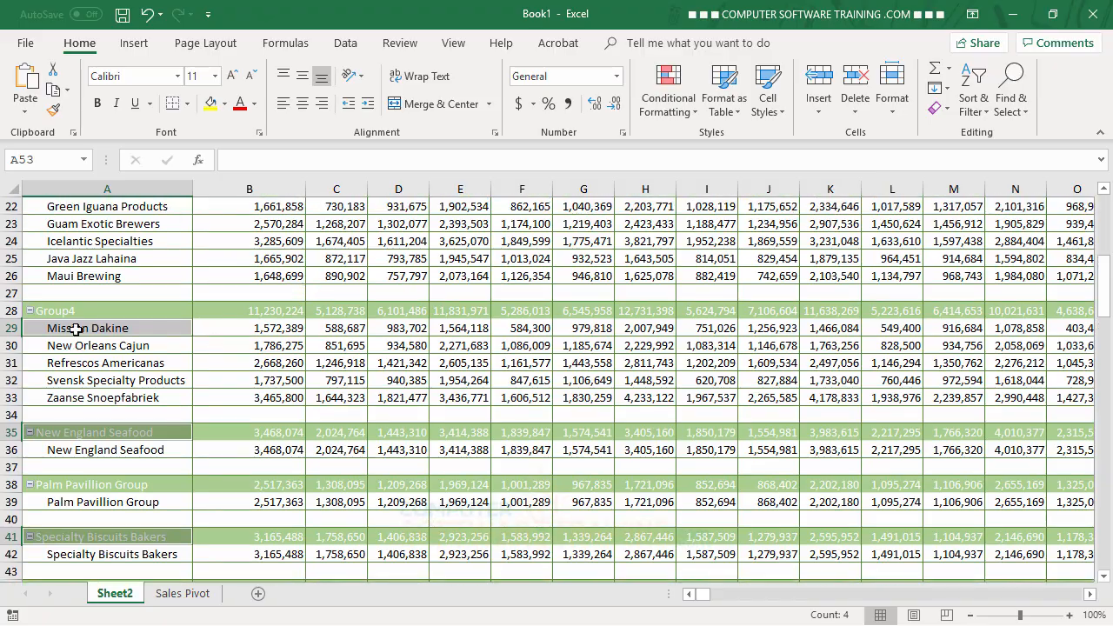
pyautogui.click(84, 315)
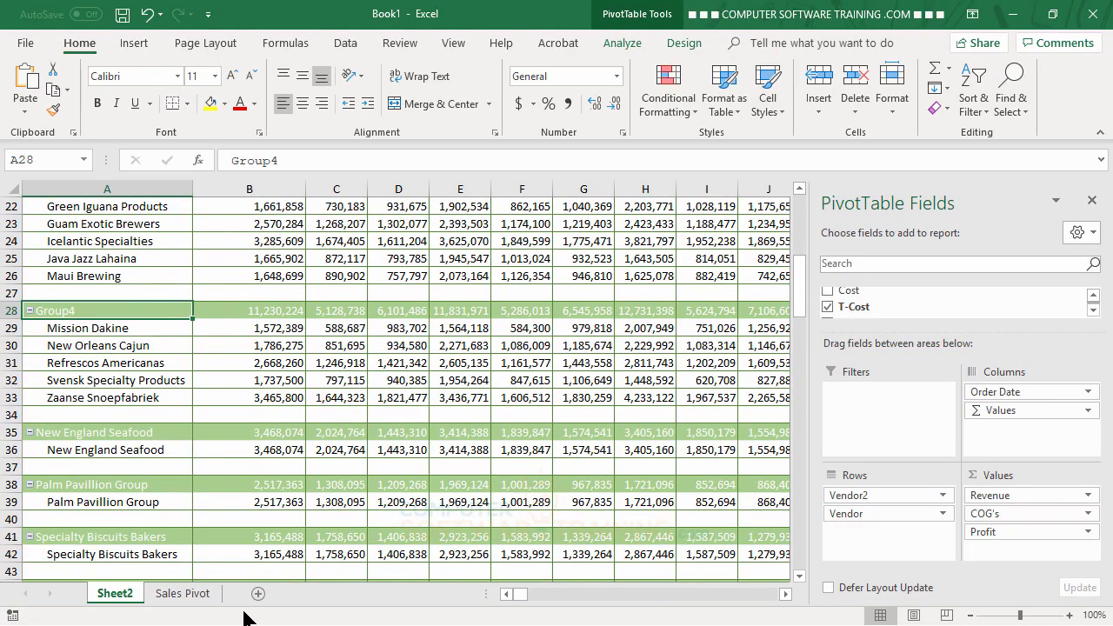
pyautogui.scroll(2, 235, 508)
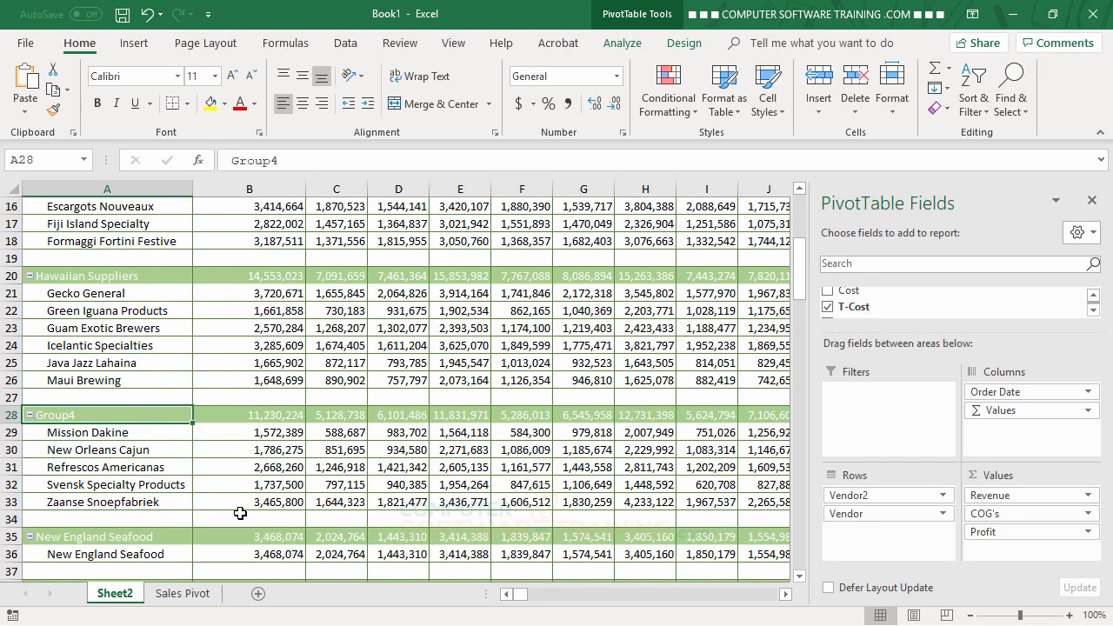
pyautogui.write('Pacifi')
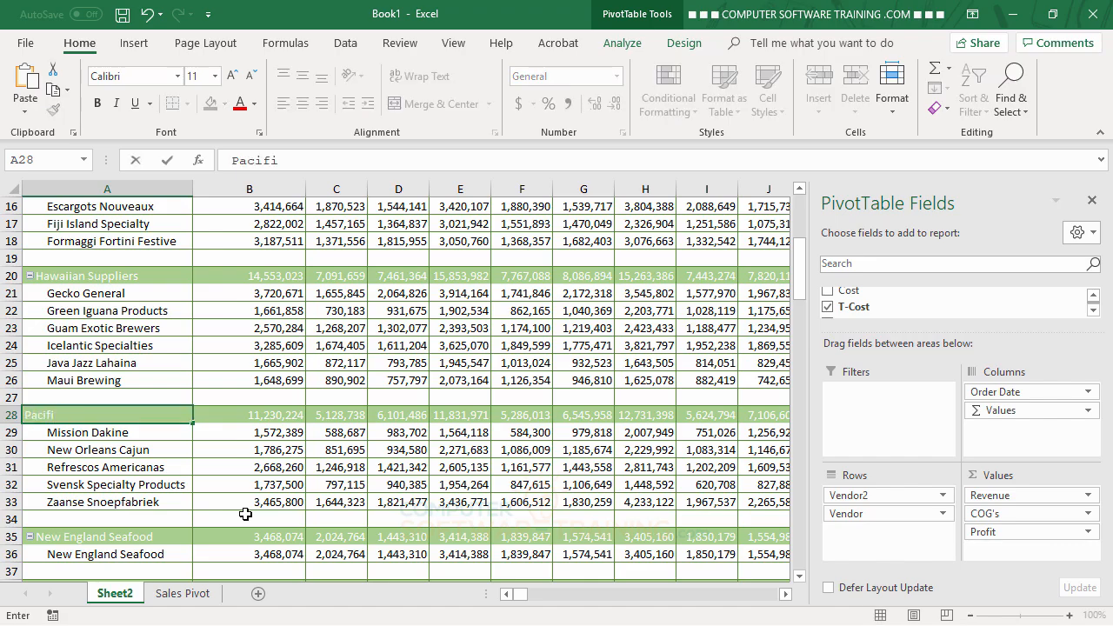
pyautogui.write('c Suppliers')
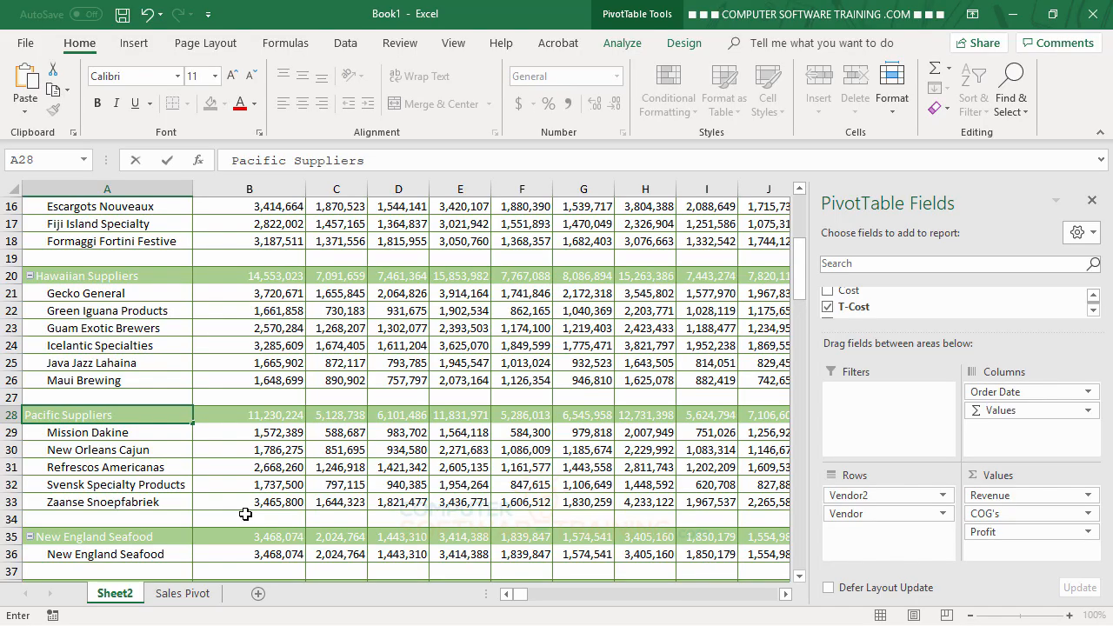
pyautogui.press('Return')
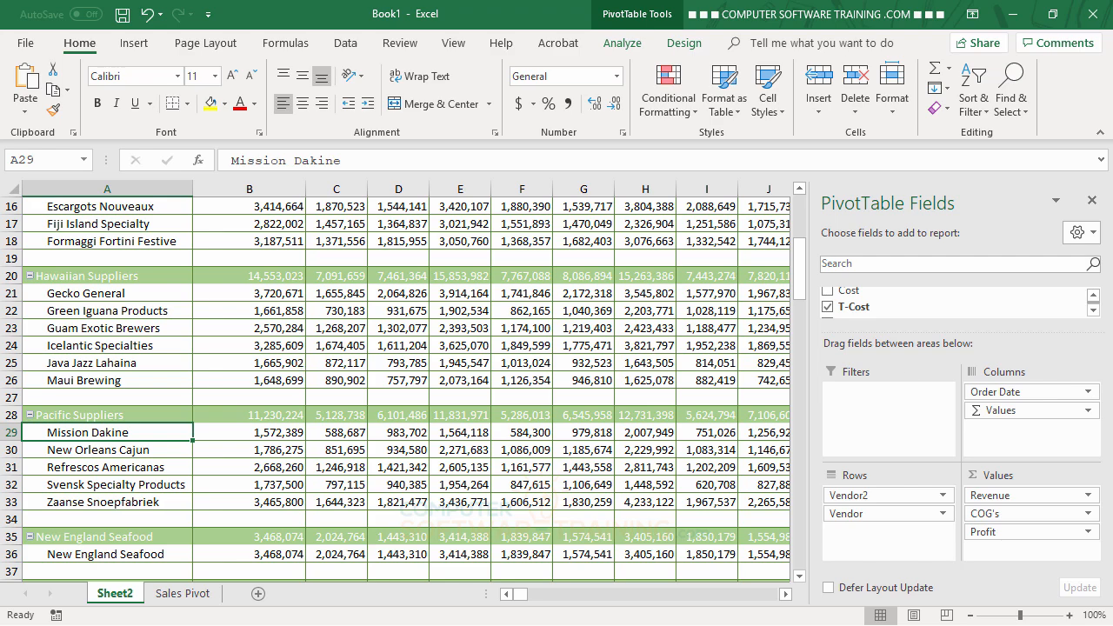
# Step: Group the four remaining vendors New England Seafood, Palm Pavillion Group, Specialty Biscuits Bakers and Tokyo Traders in the PivotTable rows
pyautogui.scroll(-4, 321, 448)
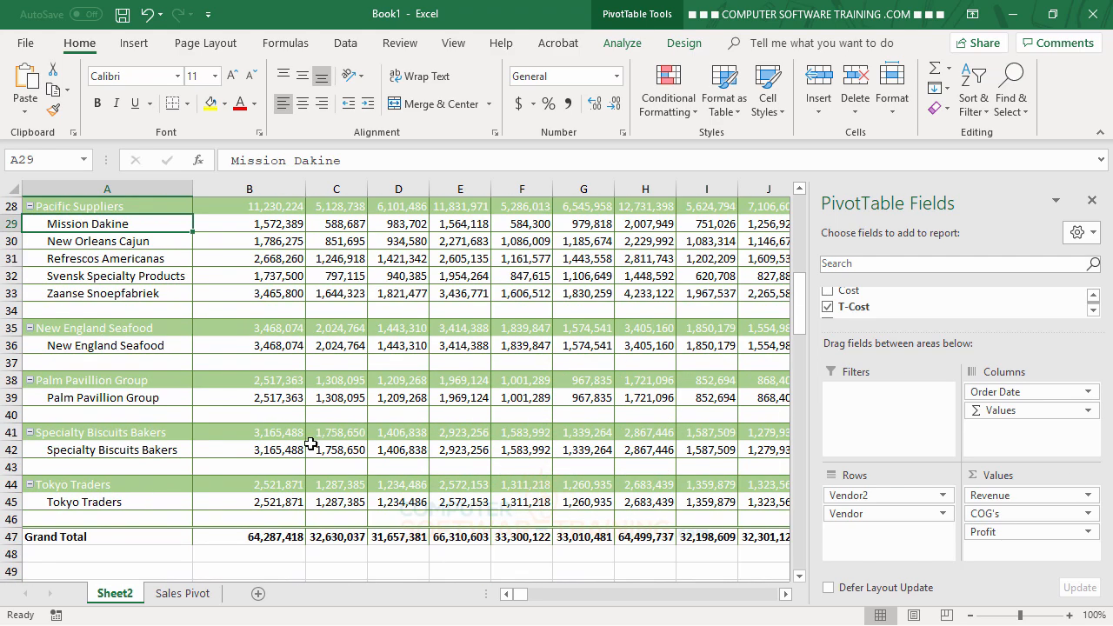
pyautogui.moveTo(123, 350); pyautogui.dragTo(123, 502)
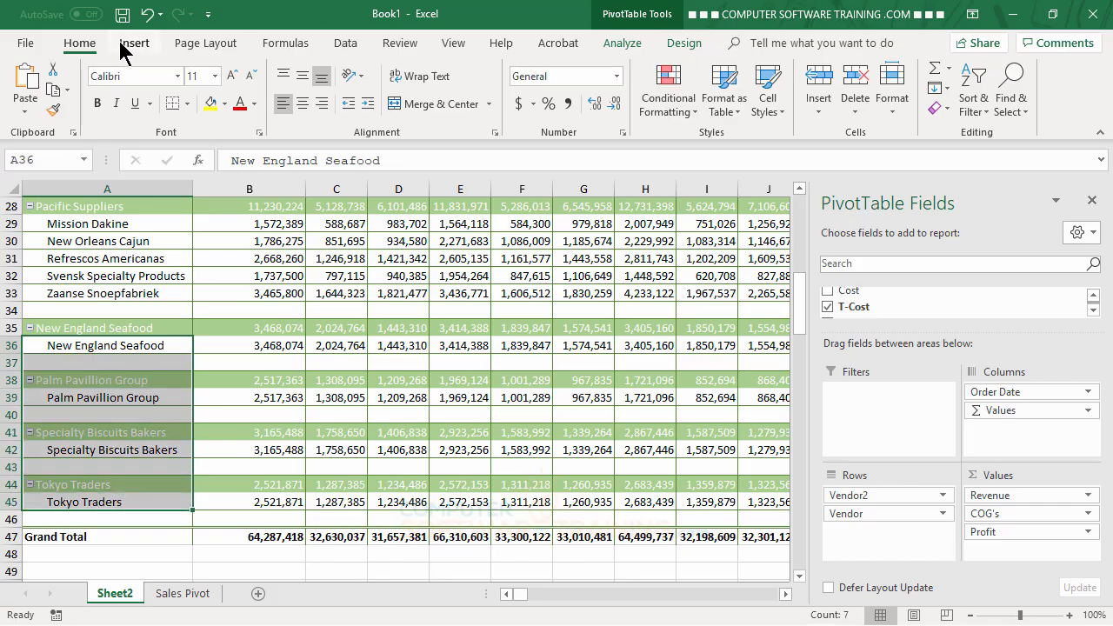
pyautogui.click(624, 43)
pyautogui.click(318, 71)
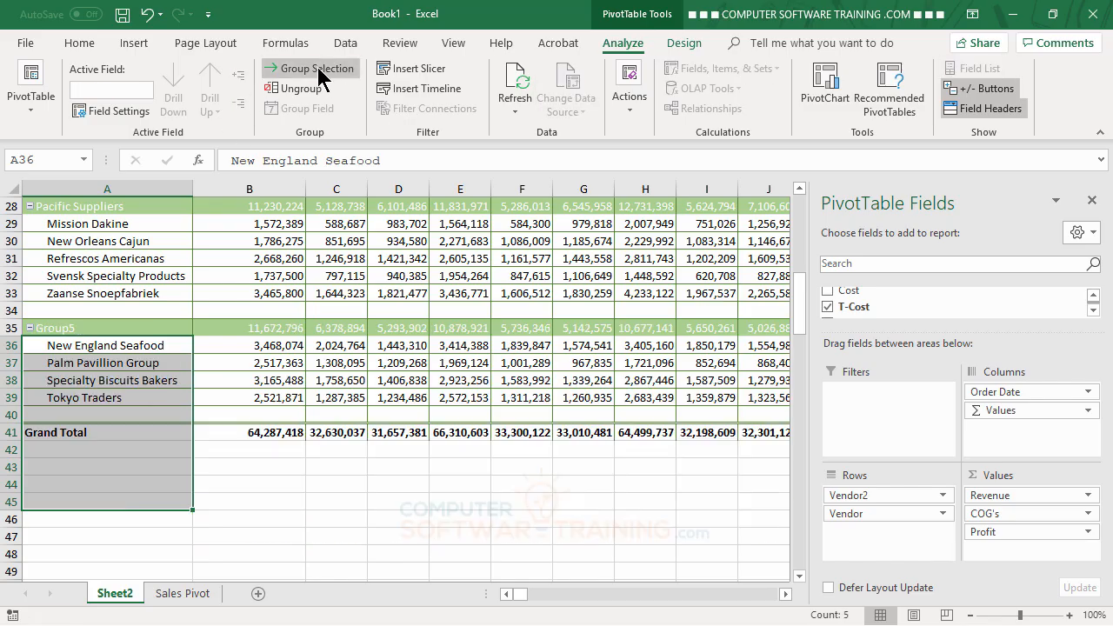
# Step: Rename the new group containing New England Seafood through Tokyo Traders as Atlantic Suppliers
pyautogui.click(81, 327)
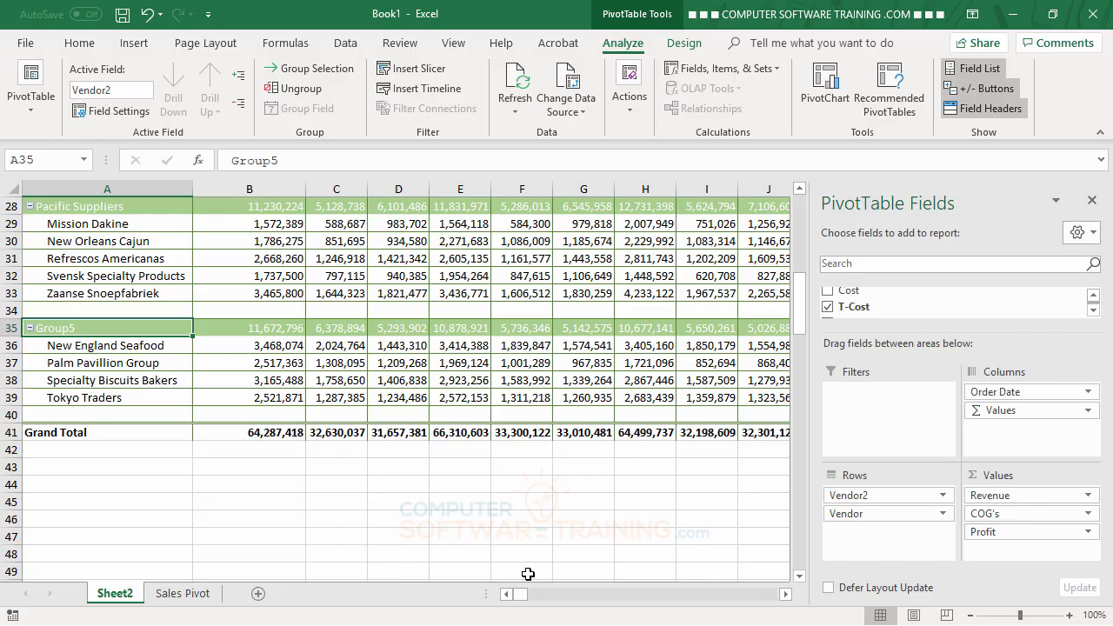
pyautogui.write('Atlan')
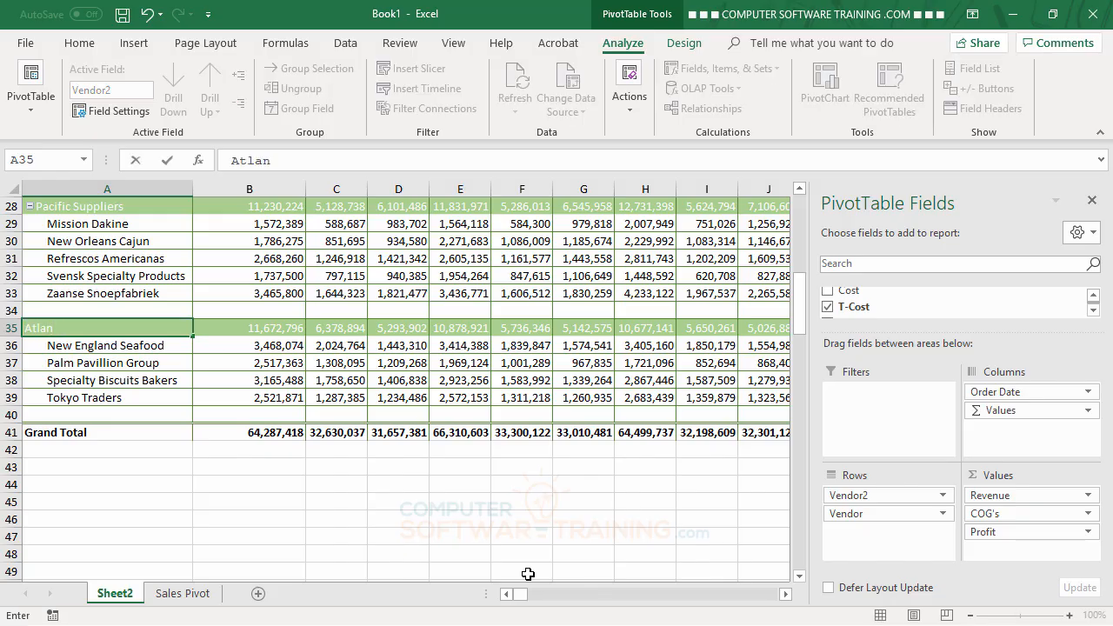
pyautogui.write('tic Suppliers')
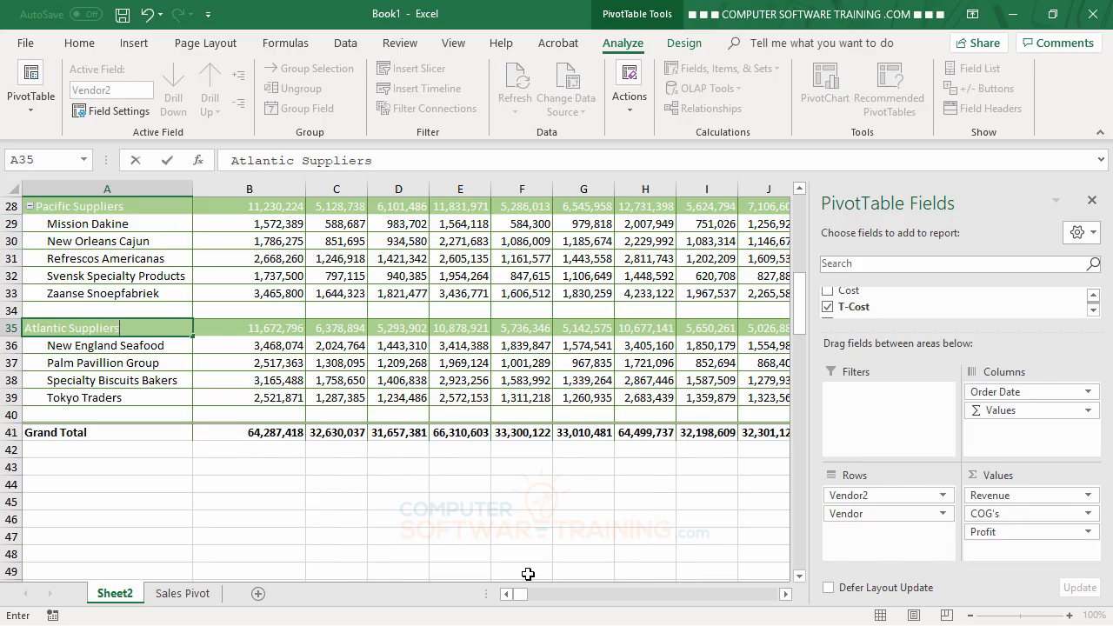
pyautogui.press('Return')
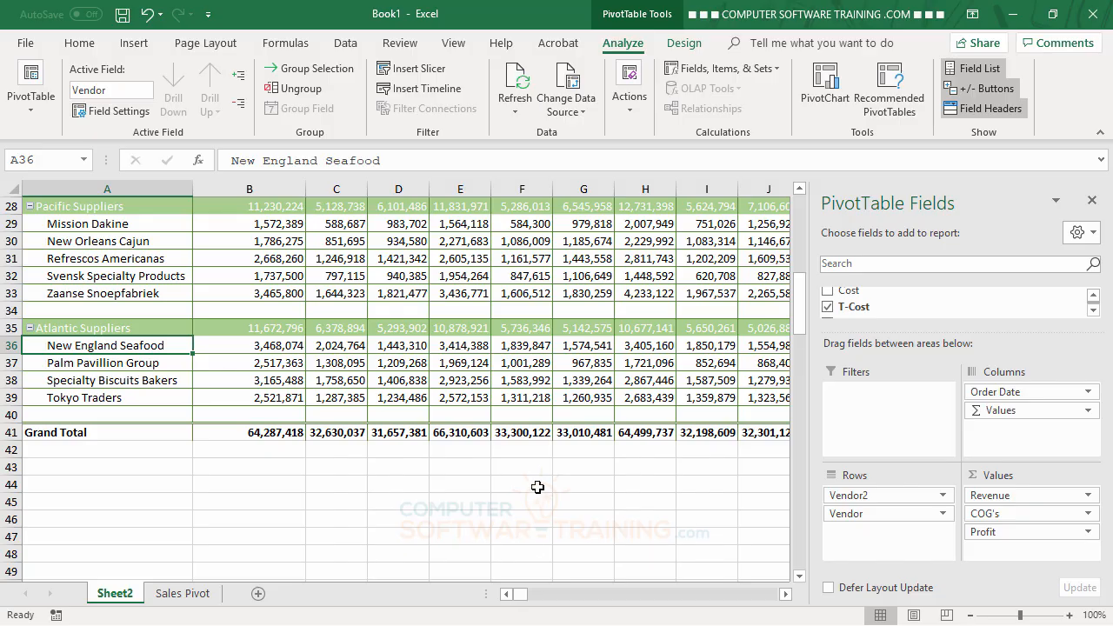
# Step: Review all the supplier groups in the PivotTable and check the columns of the source data on the Sales Pivot sheet
pyautogui.scroll(9, 538, 487)
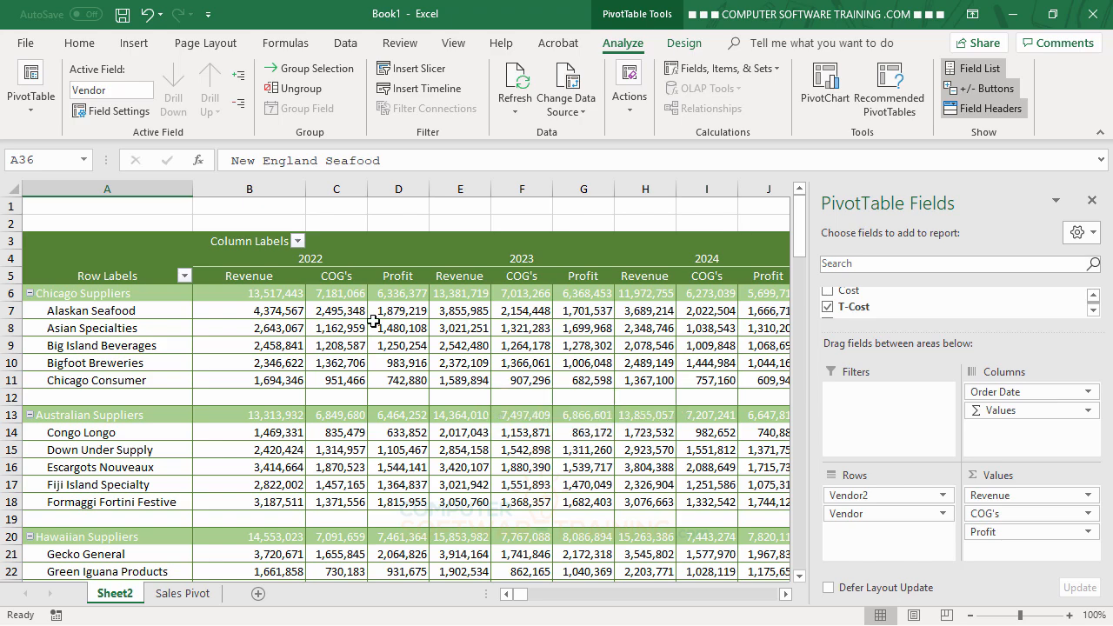
pyautogui.moveTo(265, 310)
pyautogui.scroll(-8, 287, 431)
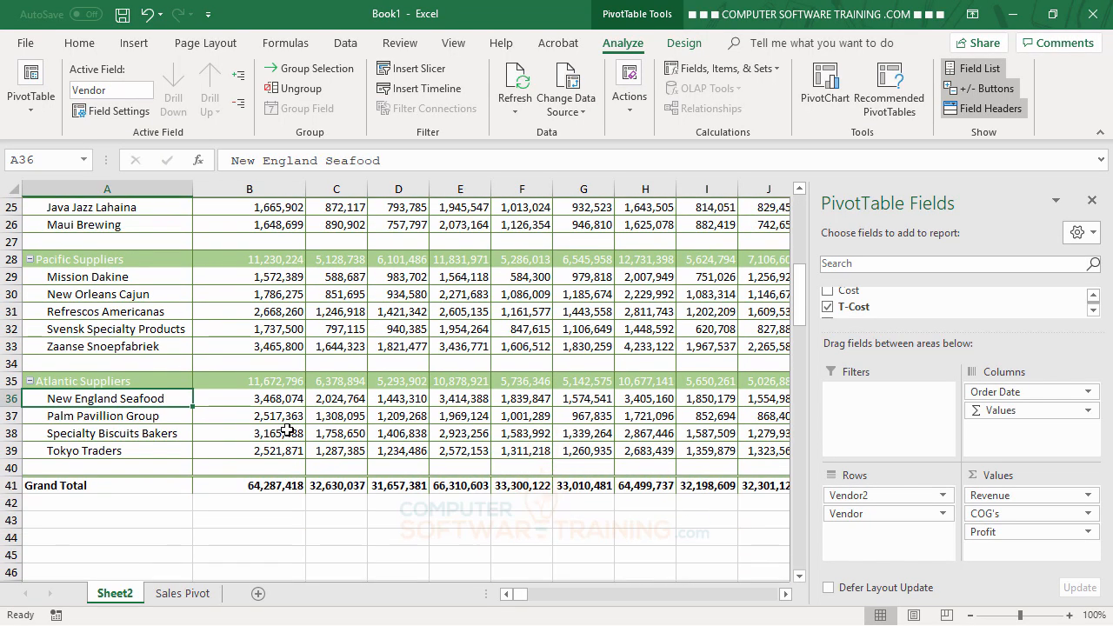
pyautogui.scroll(8, 287, 431)
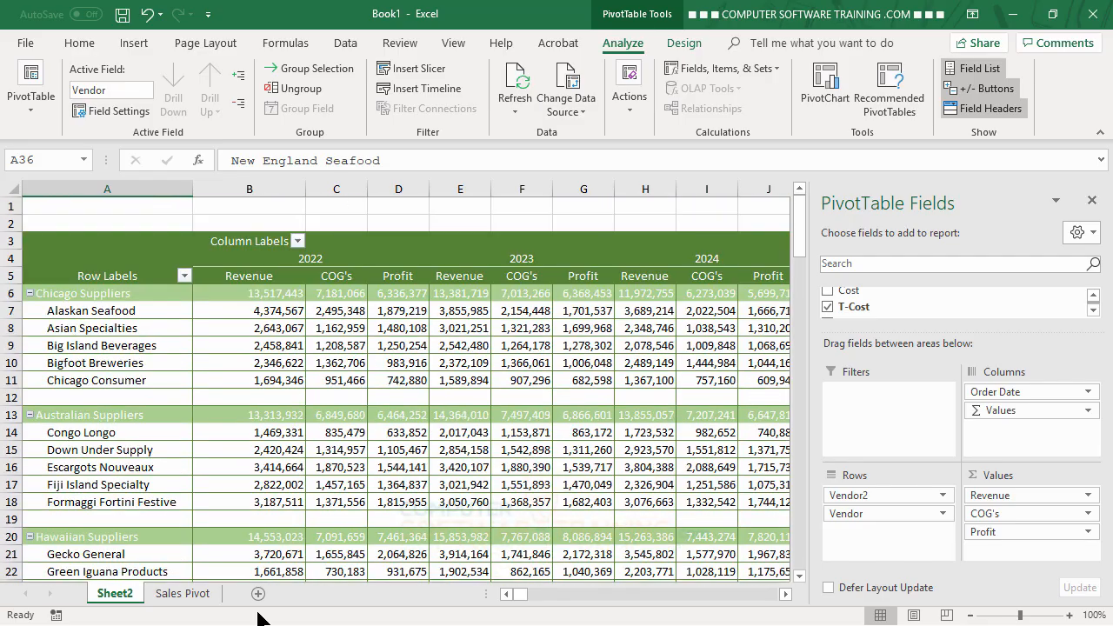
pyautogui.click(183, 593)
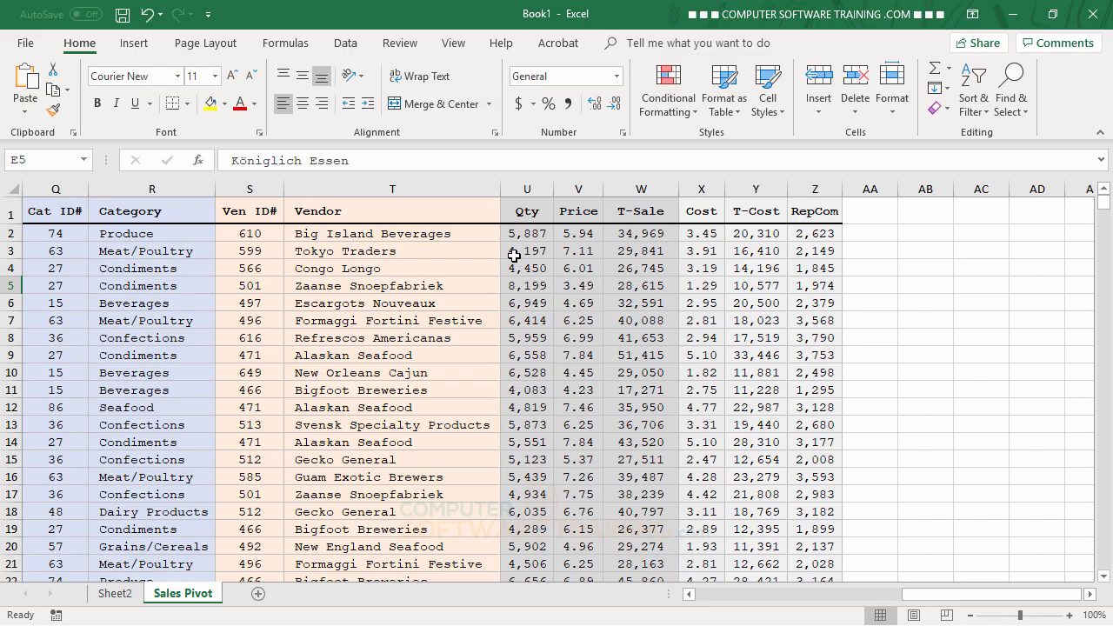
pyautogui.click(115, 593)
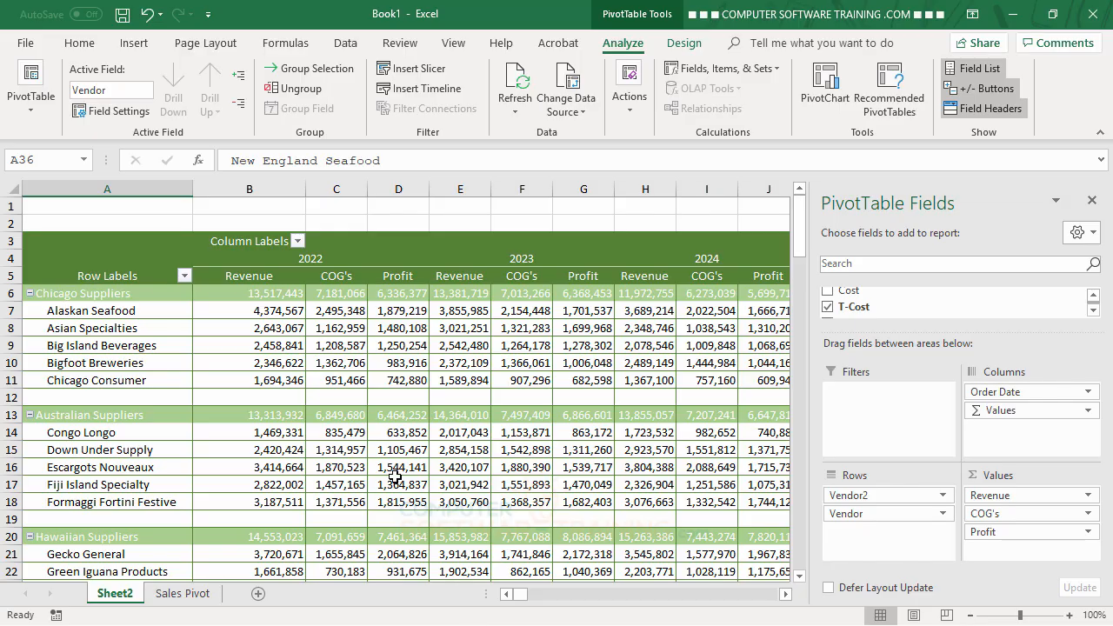
pyautogui.moveTo(397, 475)
pyautogui.moveTo(100, 299)
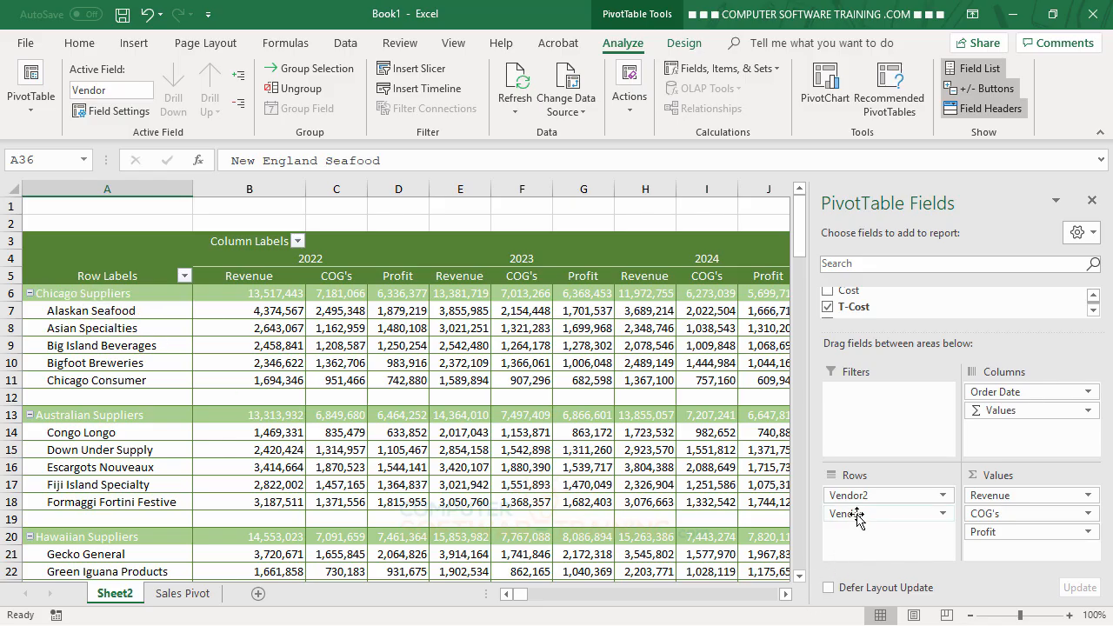
# Step: Replace the Vendor field with the Category field beneath Vendor2 in the PivotTable rows, and look over the category breakdown per supplier group
pyautogui.moveTo(857, 516); pyautogui.dragTo(687, 513)
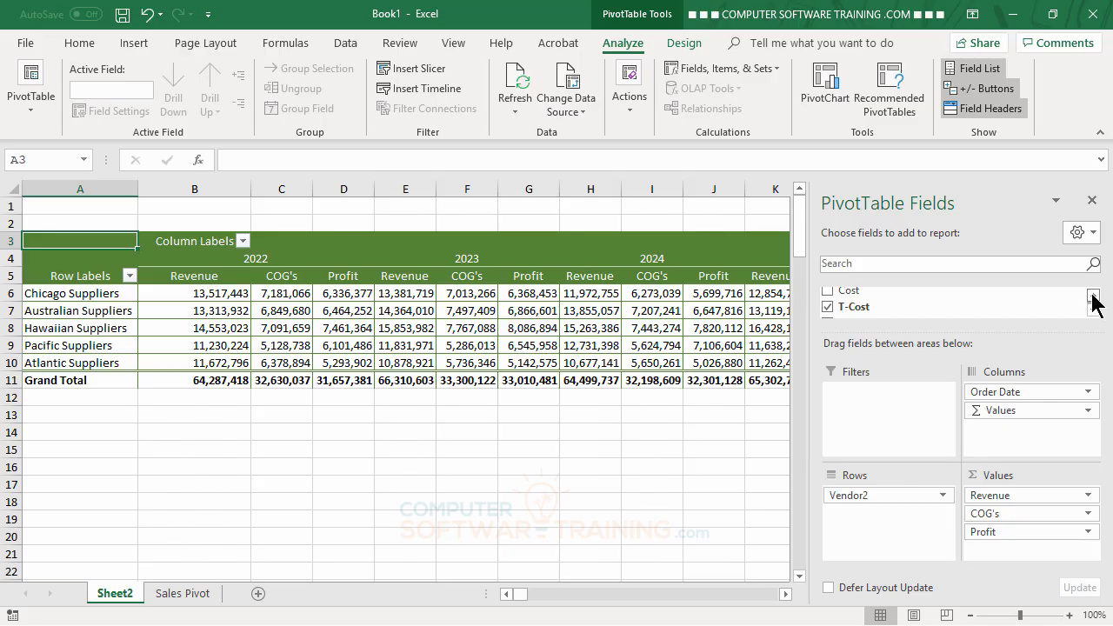
pyautogui.moveTo(1093, 300); pyautogui.dragTo(1093, 300)
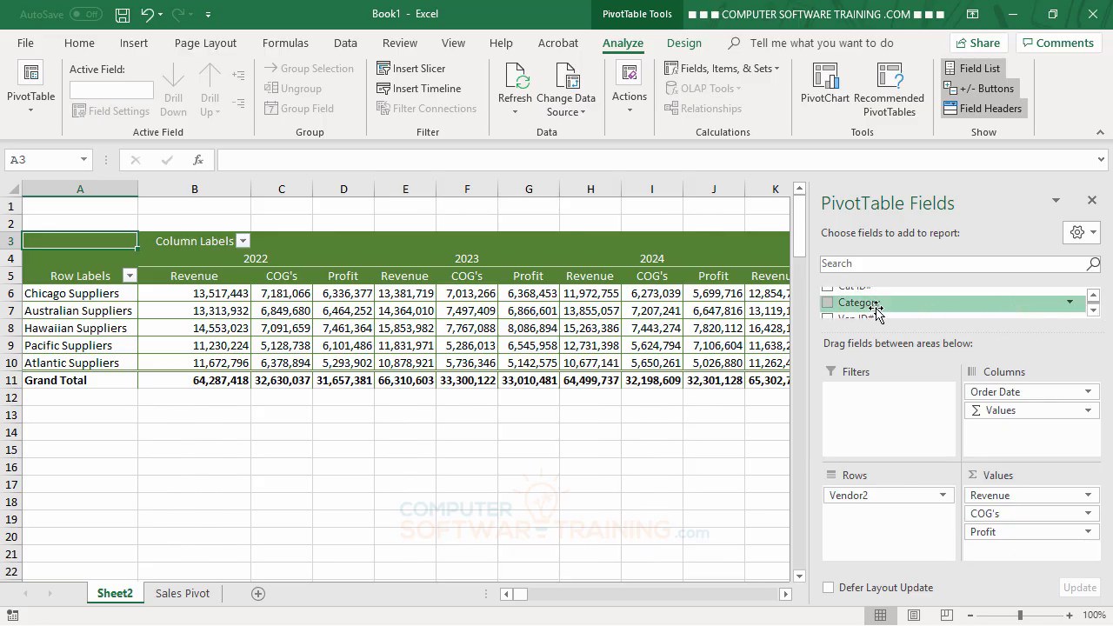
pyautogui.moveTo(873, 306); pyautogui.dragTo(884, 508)
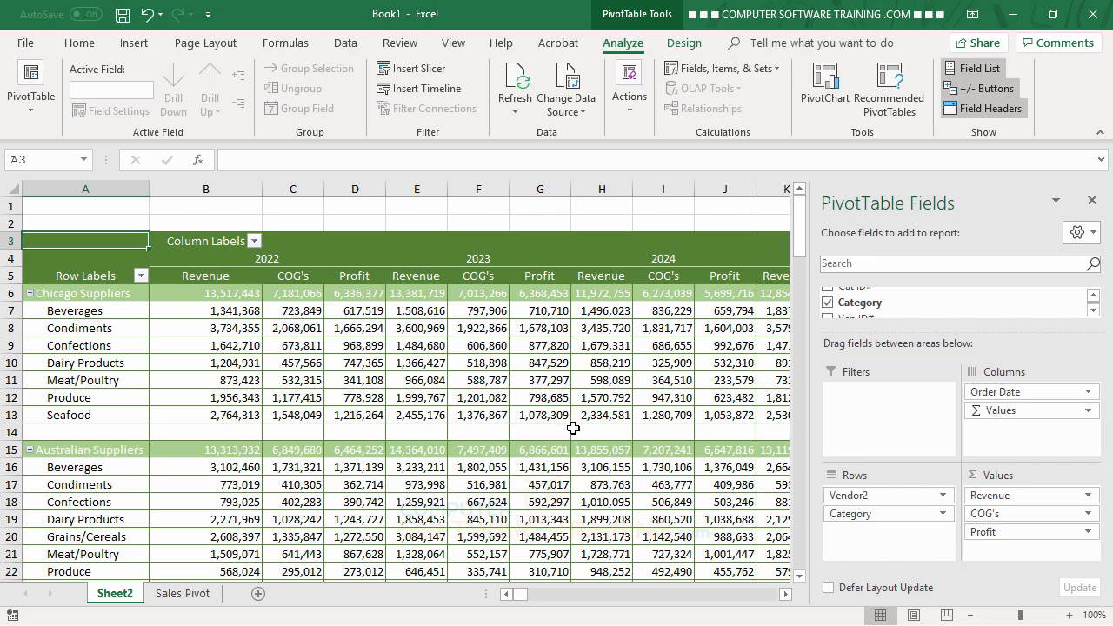
pyautogui.scroll(-11, 566, 423)
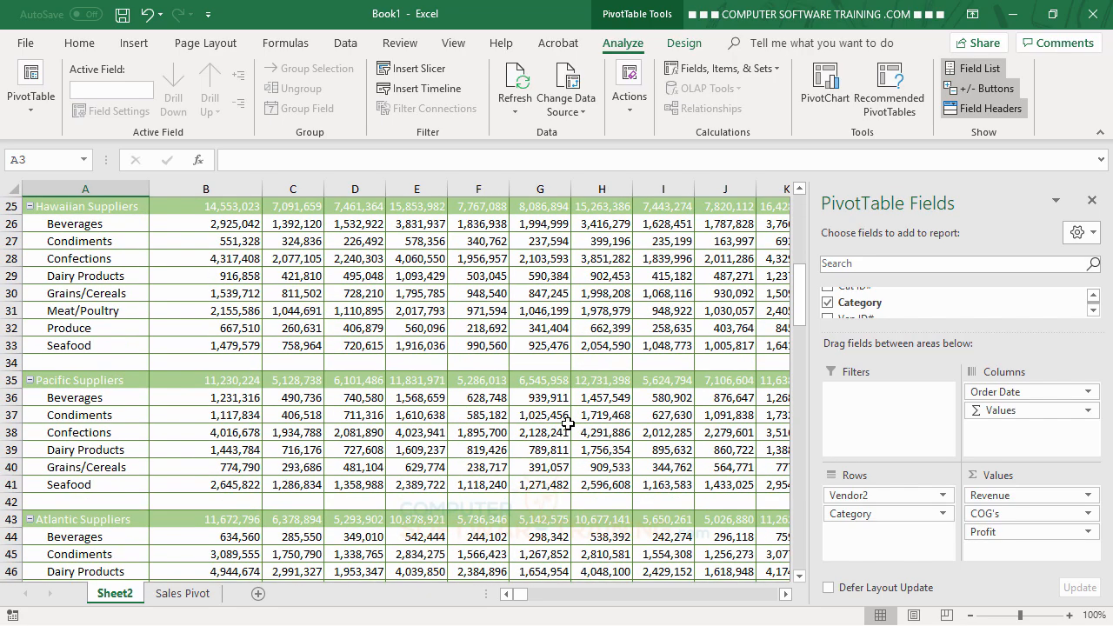
pyautogui.scroll(4, 567, 423)
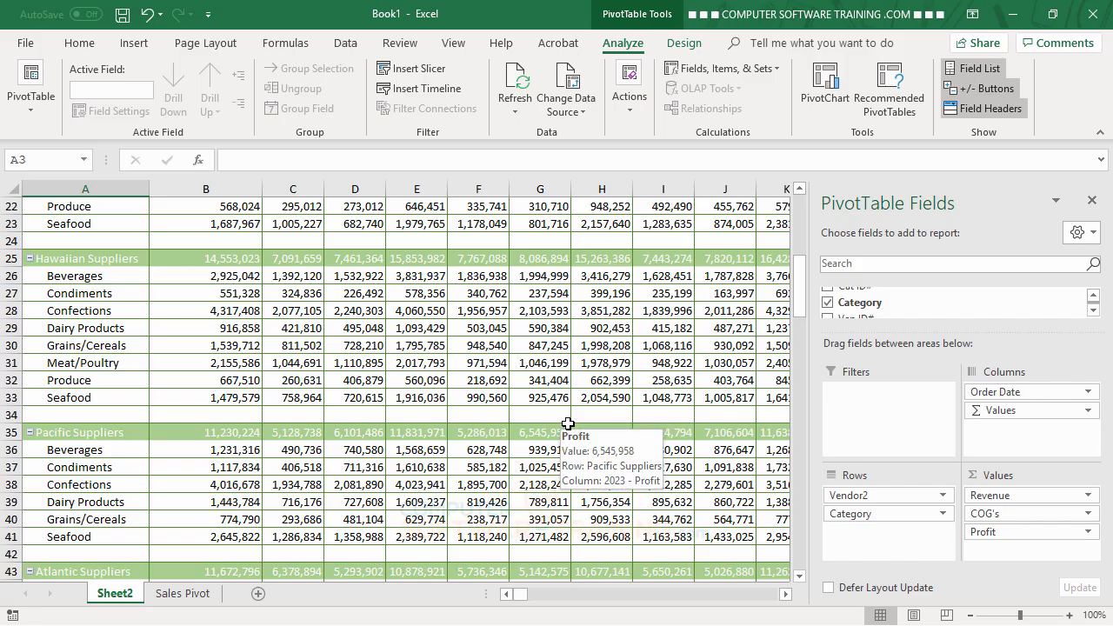